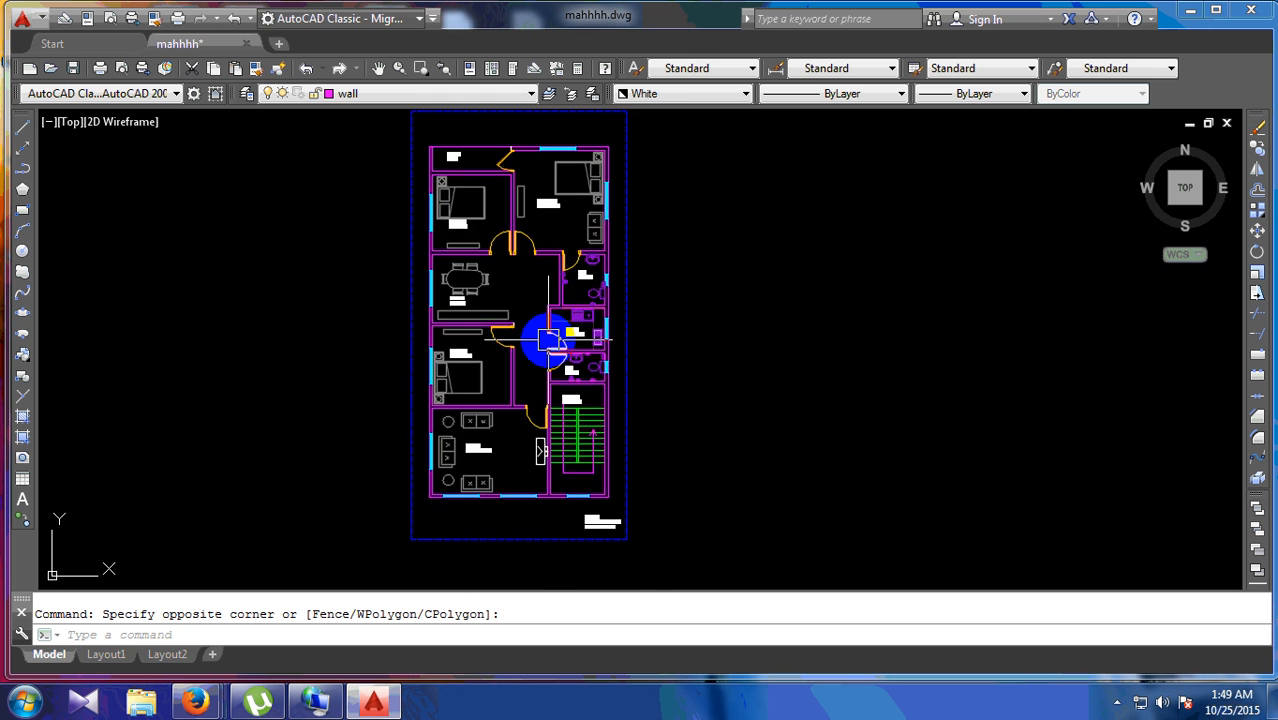
Step: Erase the stray tree objects lying below the floor plan
middle_drag(485, 502, 524, 396)
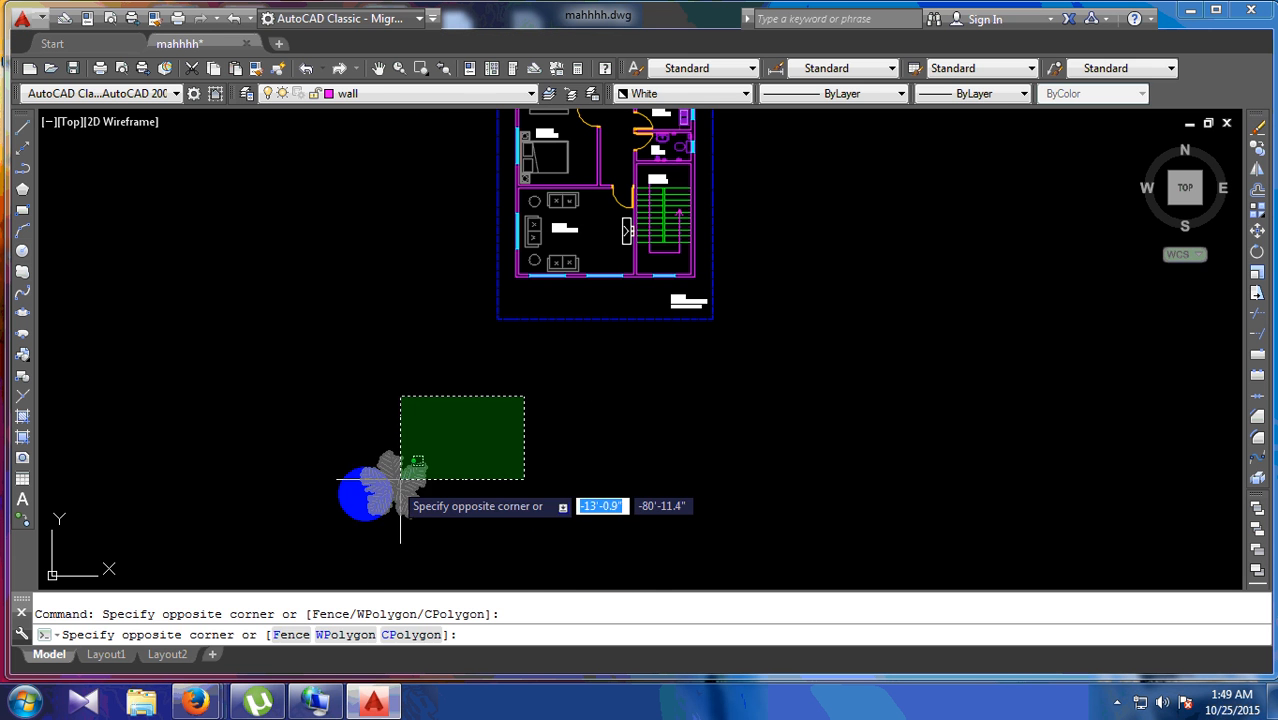
click(335, 539)
key(Delete)
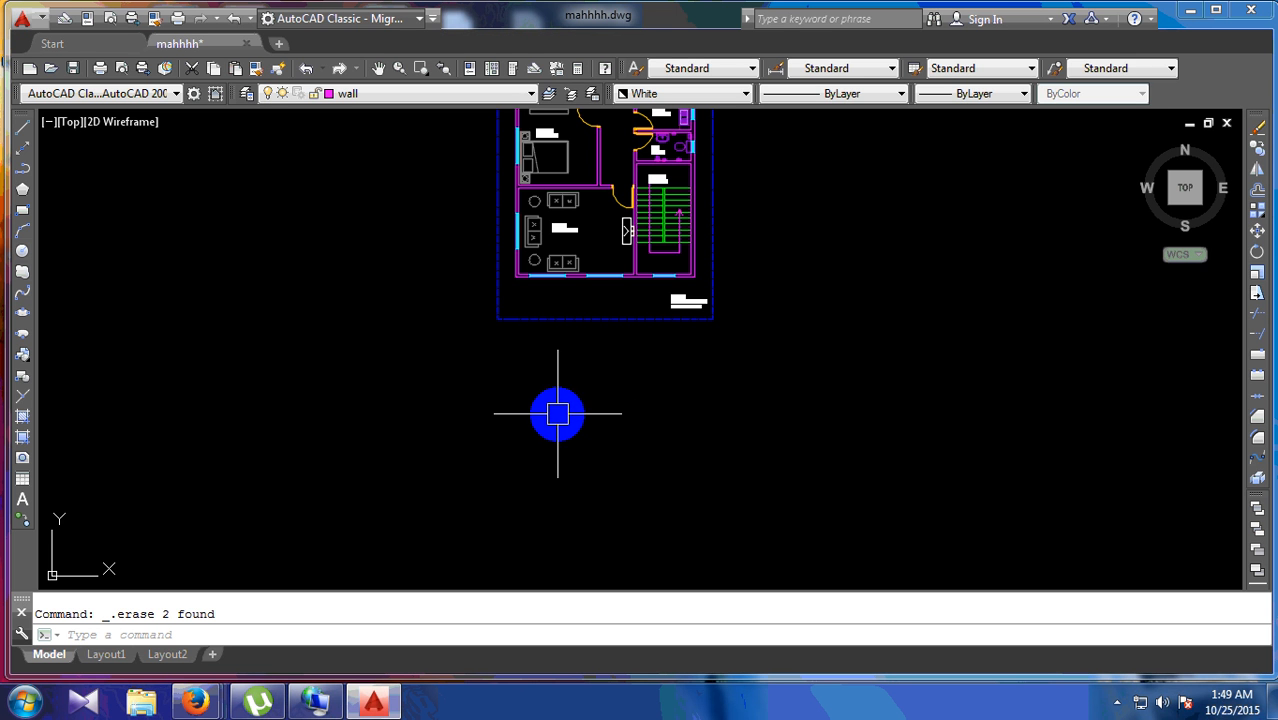
Step: Examine the floor plan's rooms and labels, and review the drawing's layer list
middle_drag(700, 423, 614, 531)
scroll(540, 285, up, 3)
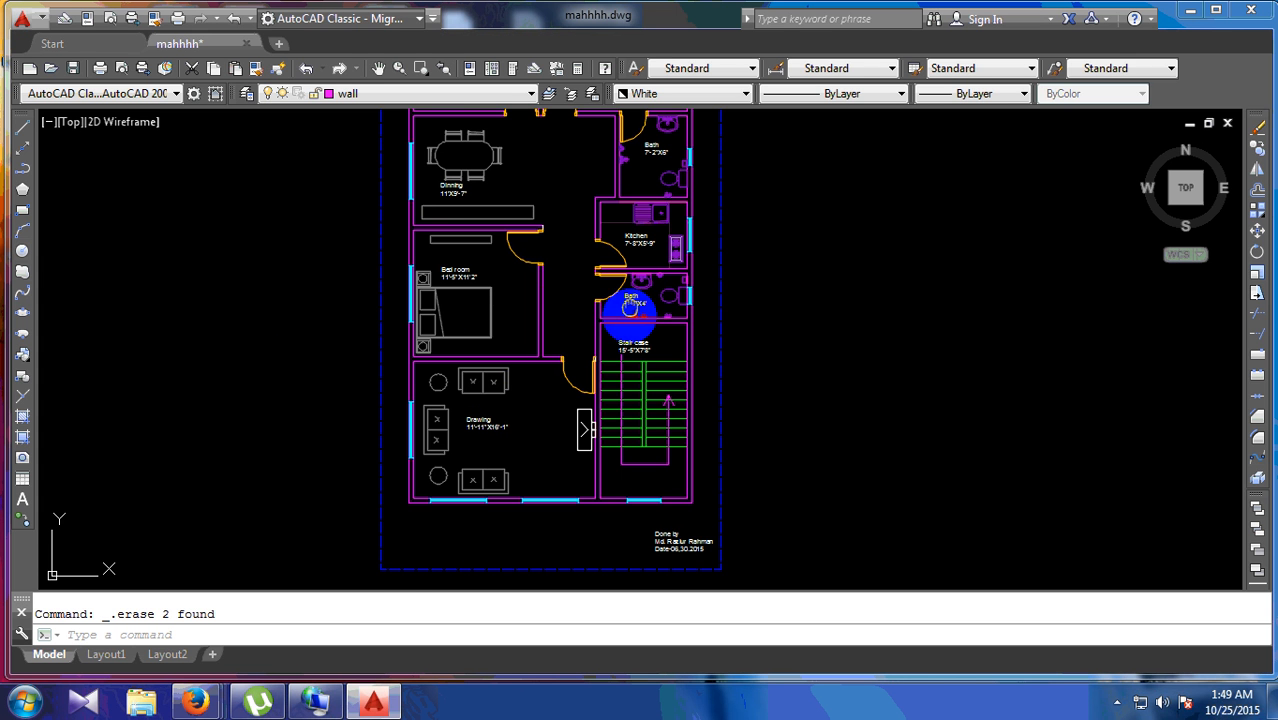
scroll(540, 342, down, 4)
scroll(548, 408, up, 3)
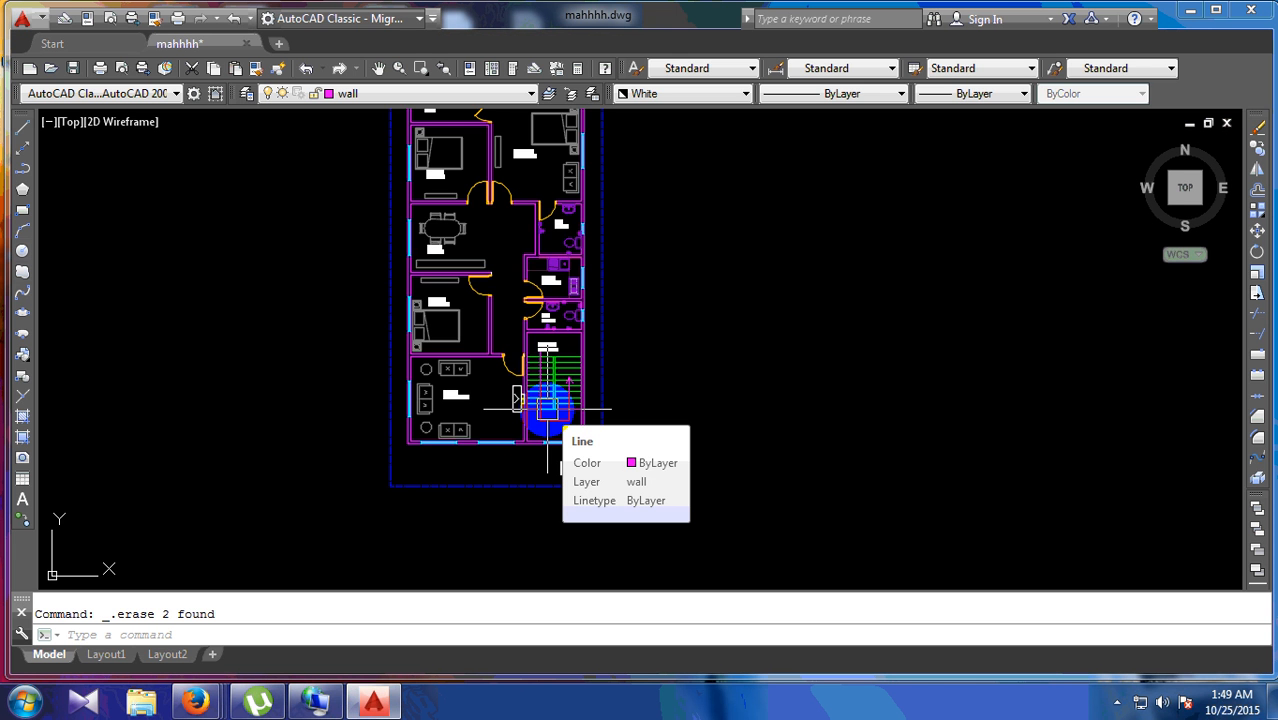
middle_drag(370, 350, 386, 450)
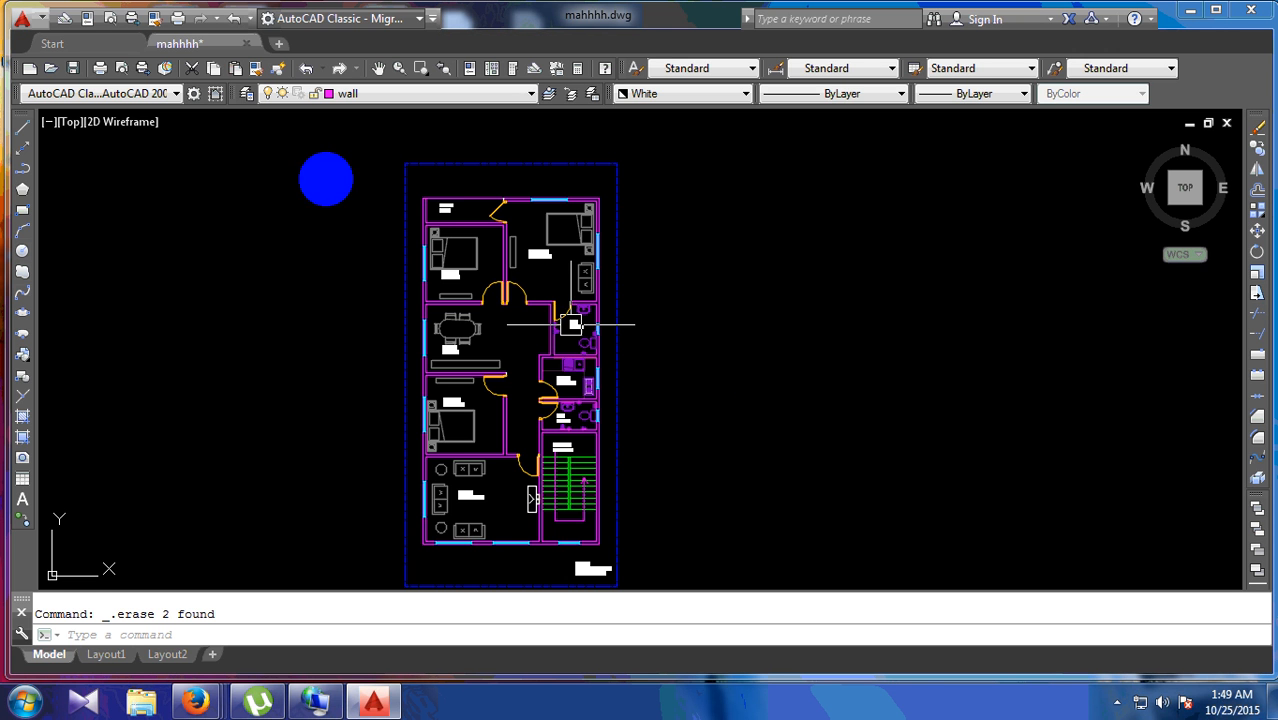
click(405, 93)
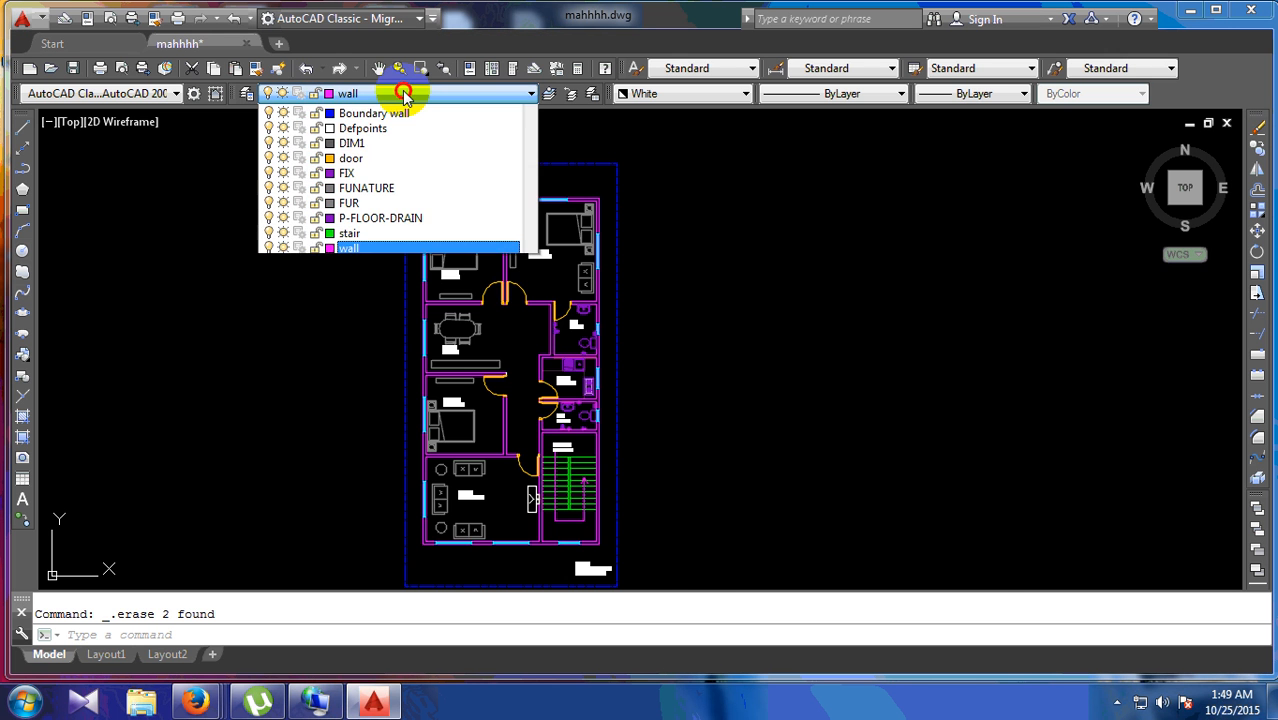
click(405, 93)
scroll(513, 548, up, 6)
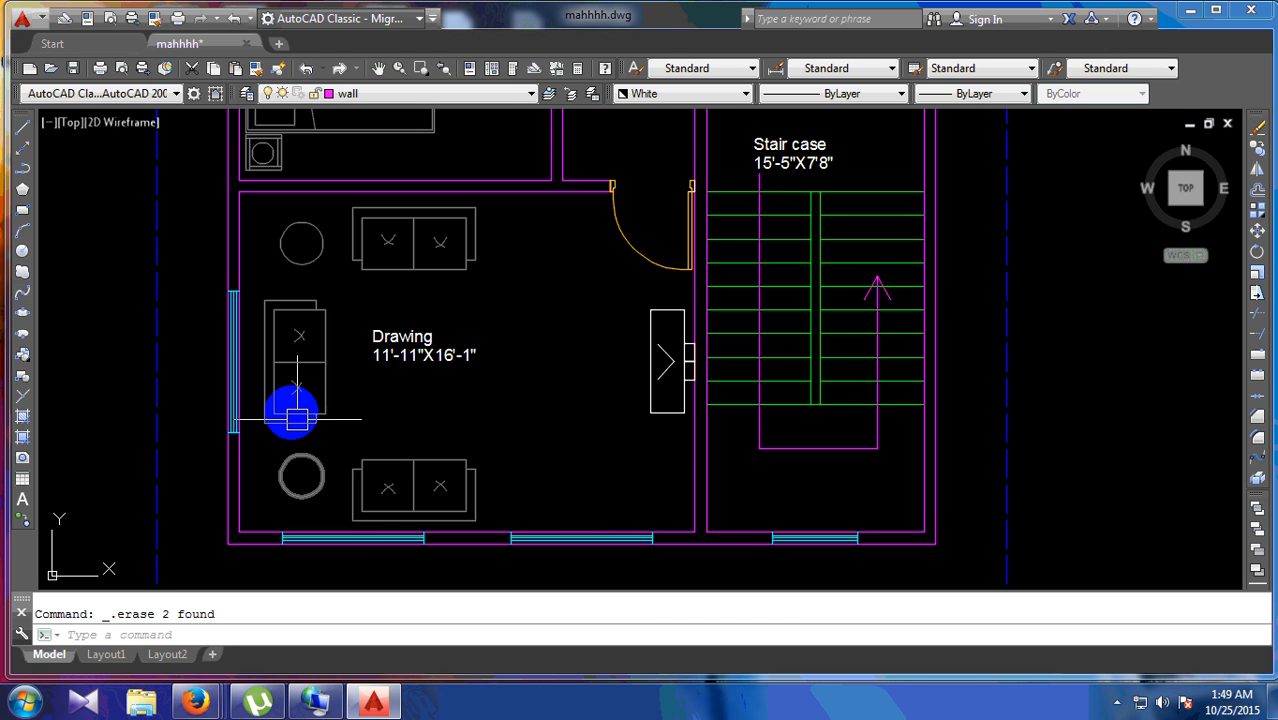
scroll(290, 325, up, 2)
scroll(385, 451, down, 4)
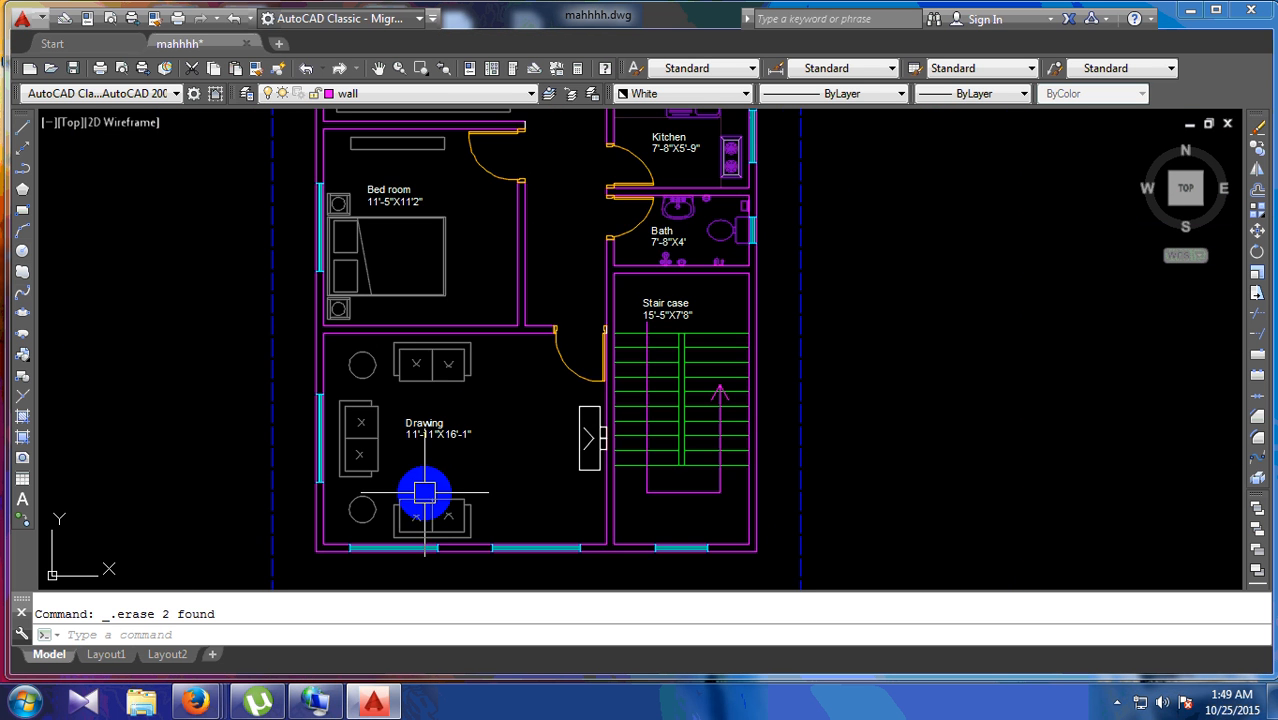
middle_drag(399, 257, 403, 418)
scroll(398, 392, down, 4)
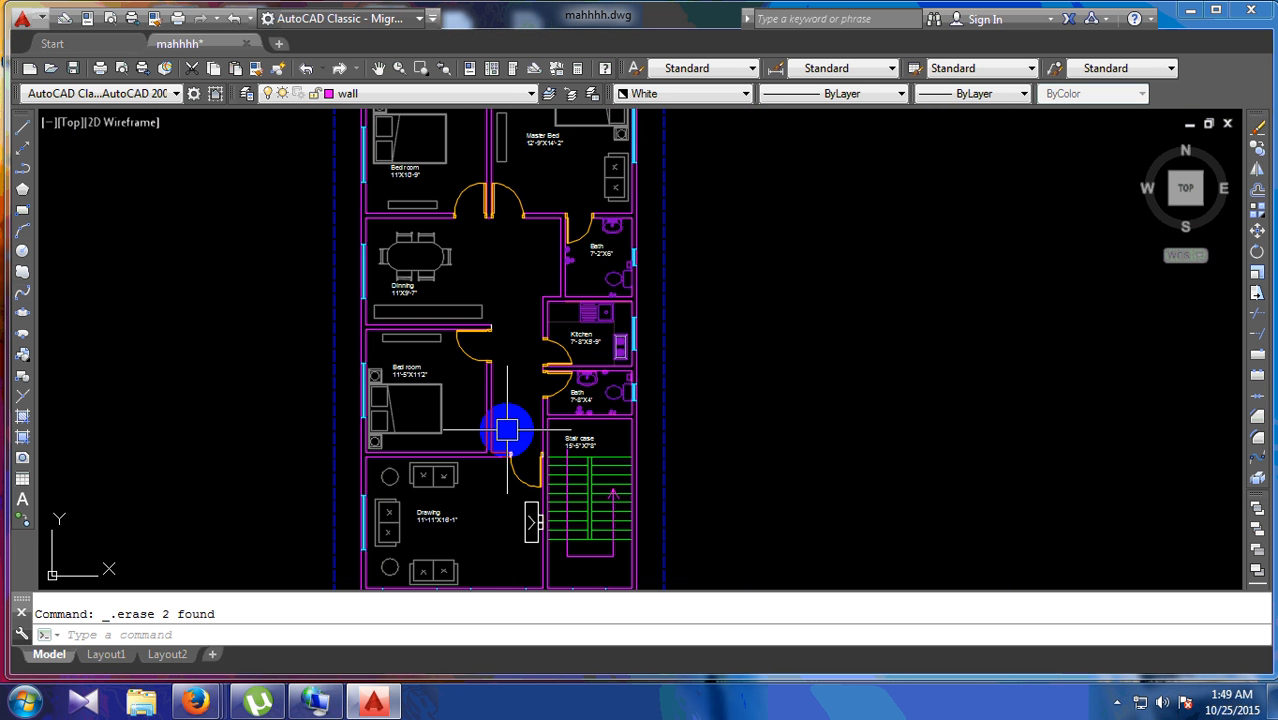
Step: Freeze the window, stair, P-FLOOR-DRAIN, FUR, FUNATURE, FIX, door, DIM1, Defpoints, Boundary wall and 1-TXT layers
click(387, 95)
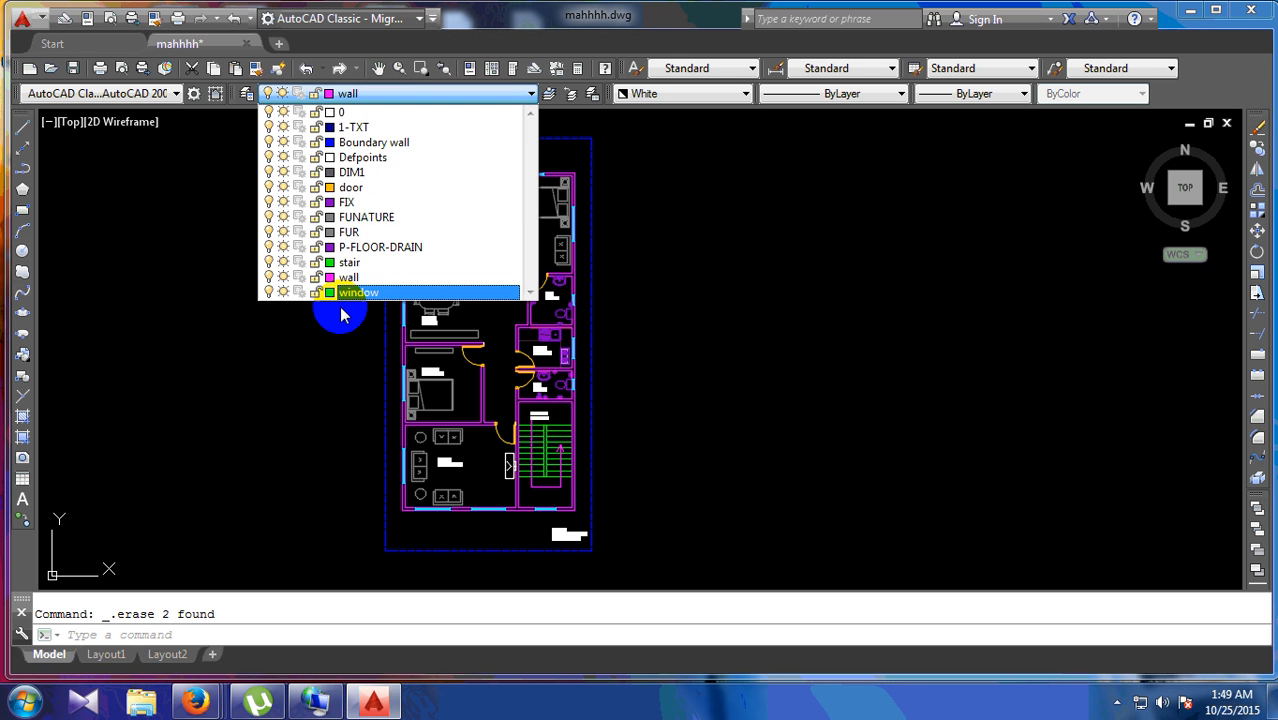
click(284, 294)
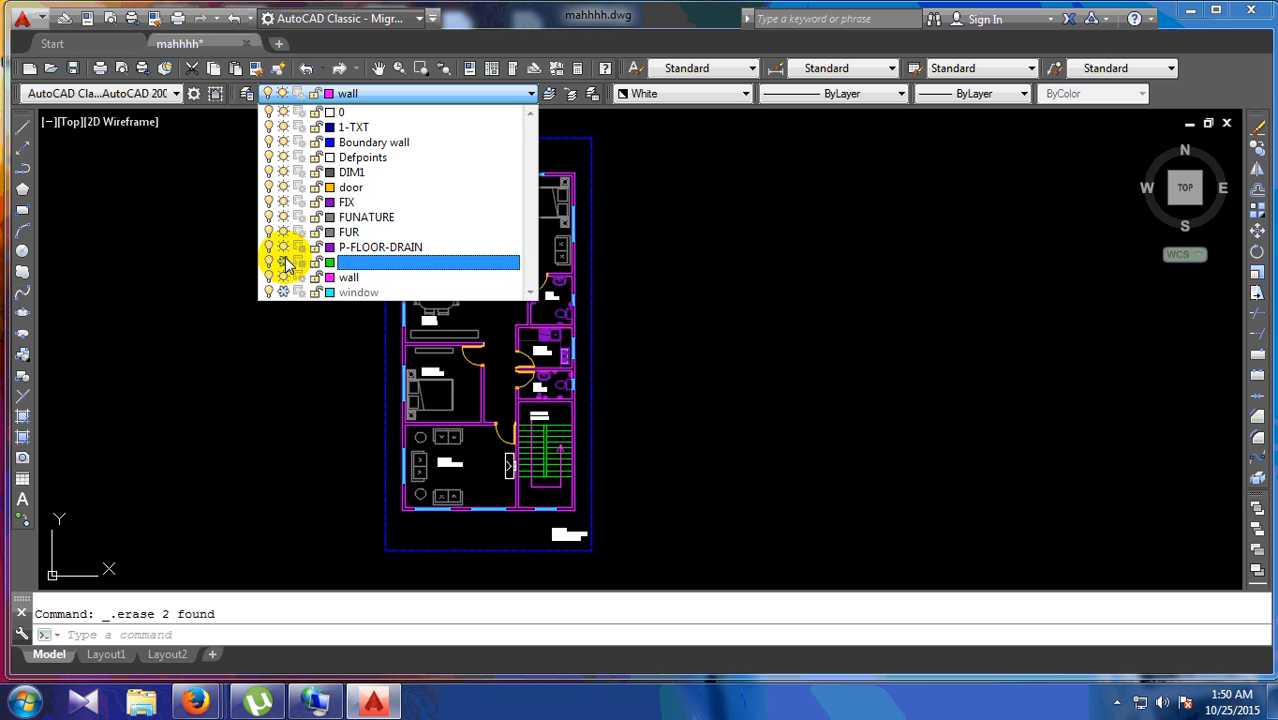
click(284, 262)
click(284, 247)
click(284, 232)
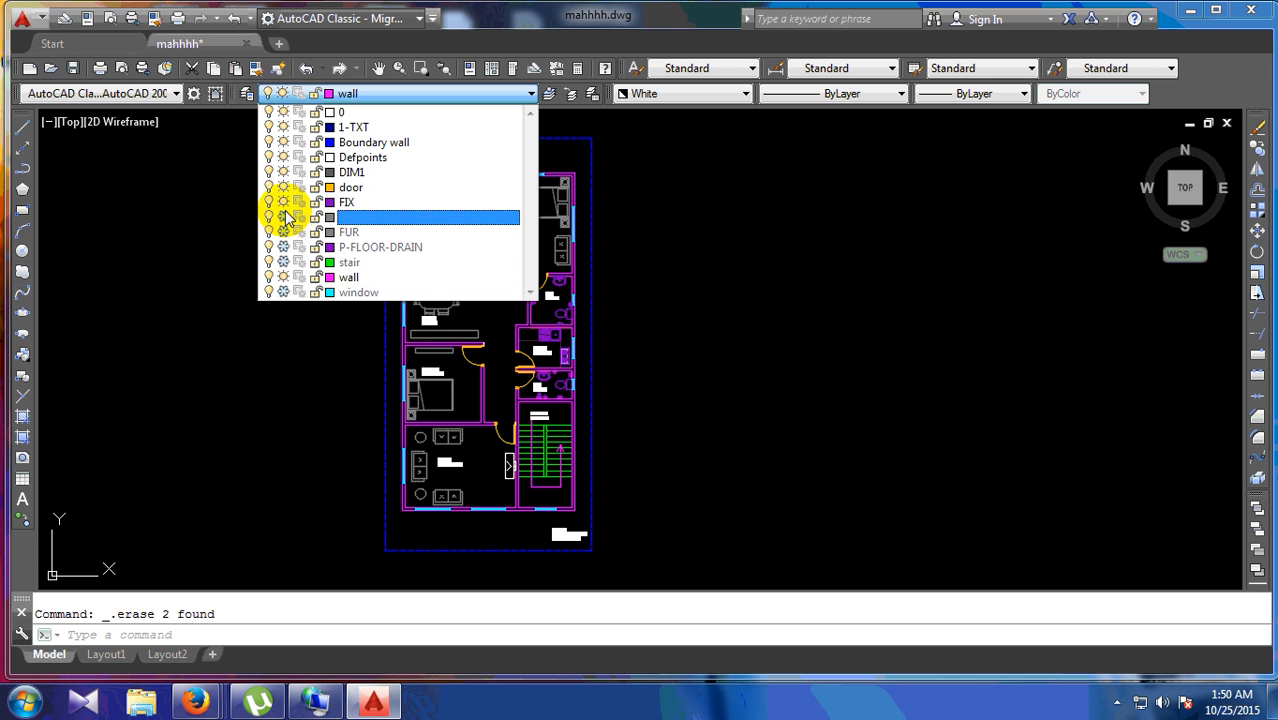
click(284, 202)
click(284, 187)
click(284, 172)
click(284, 157)
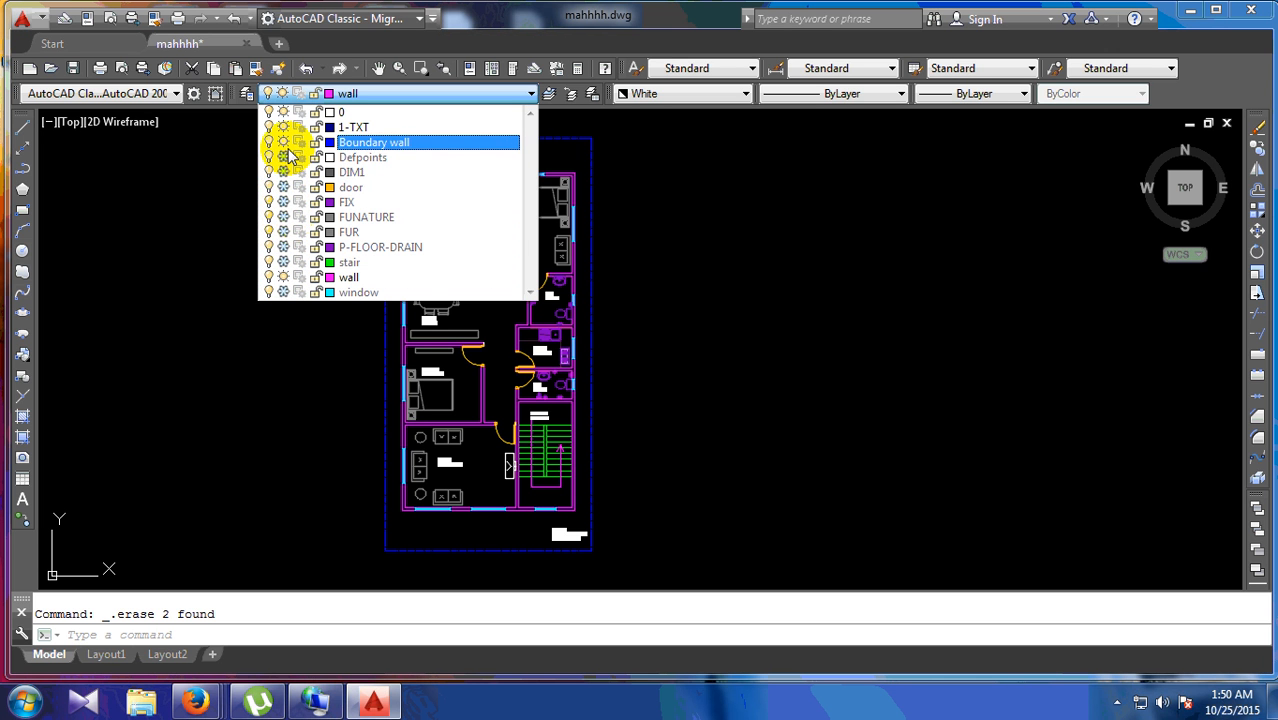
click(284, 142)
click(284, 127)
click(214, 314)
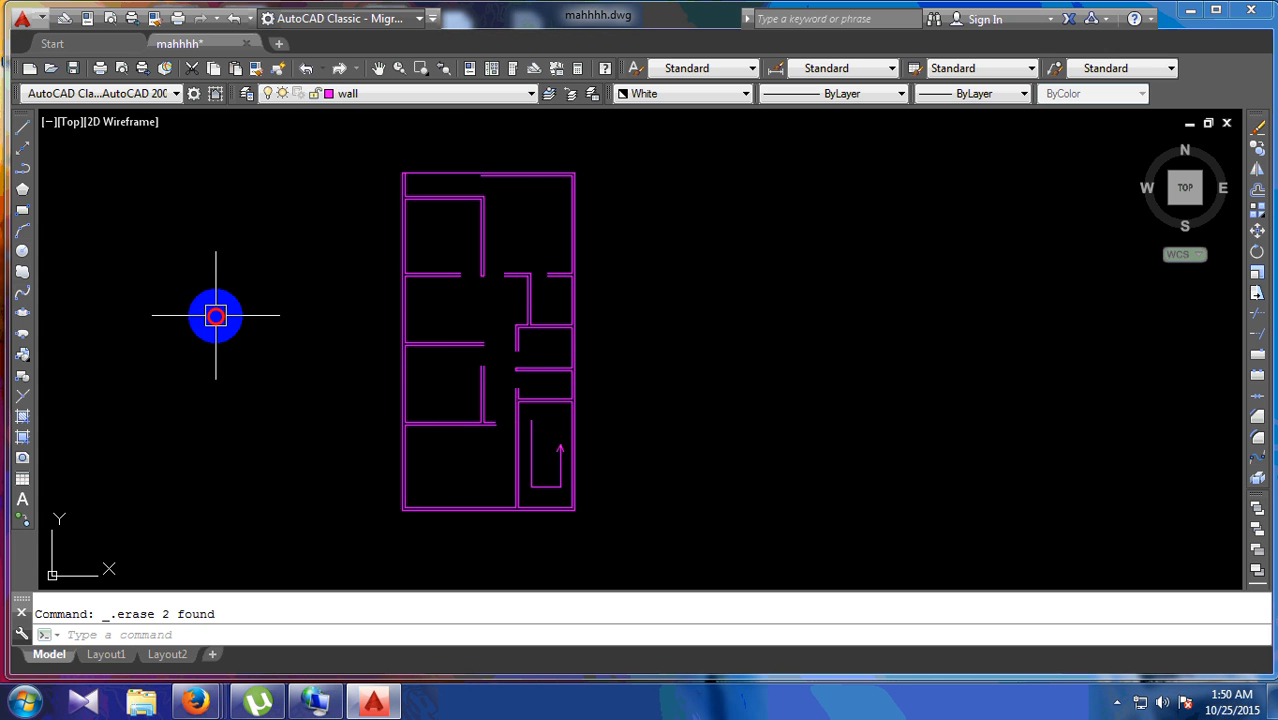
Step: Erase the direction arrow and its path lines inside the staircase room
click(515, 293)
scroll(531, 148, up, 4)
scroll(583, 340, down, 2)
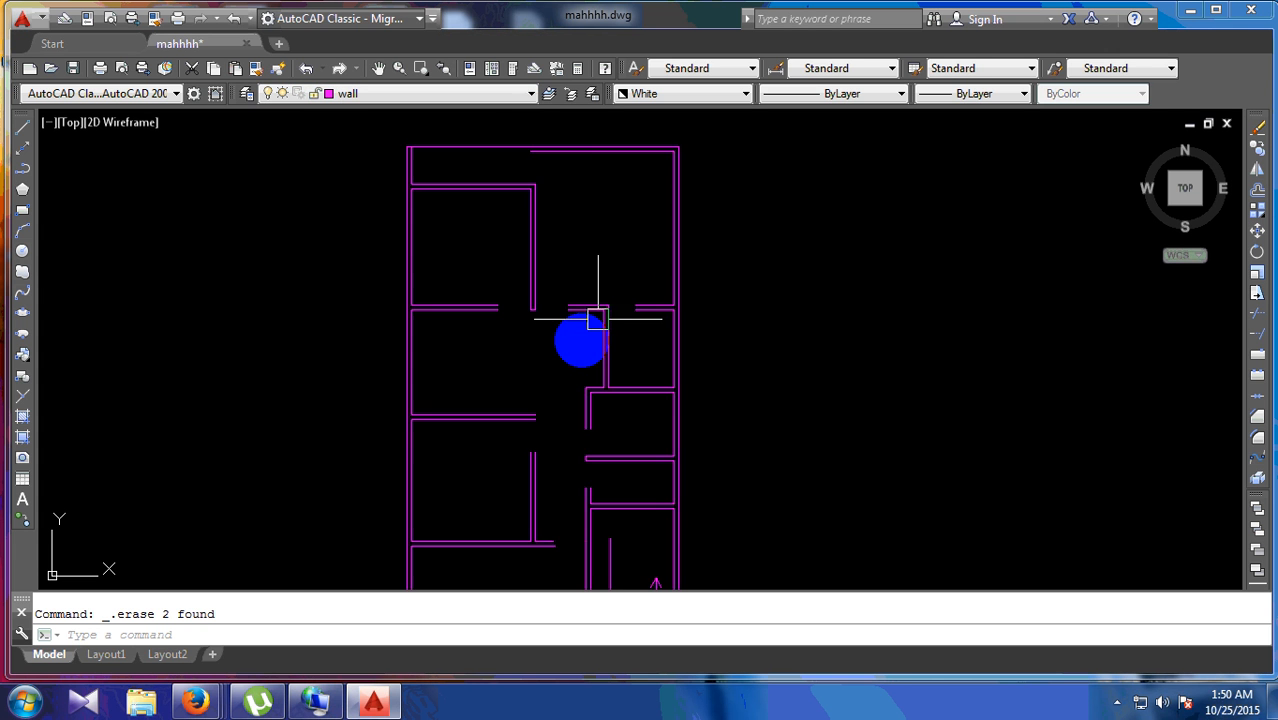
scroll(585, 475, up, 2)
scroll(599, 473, up, 4)
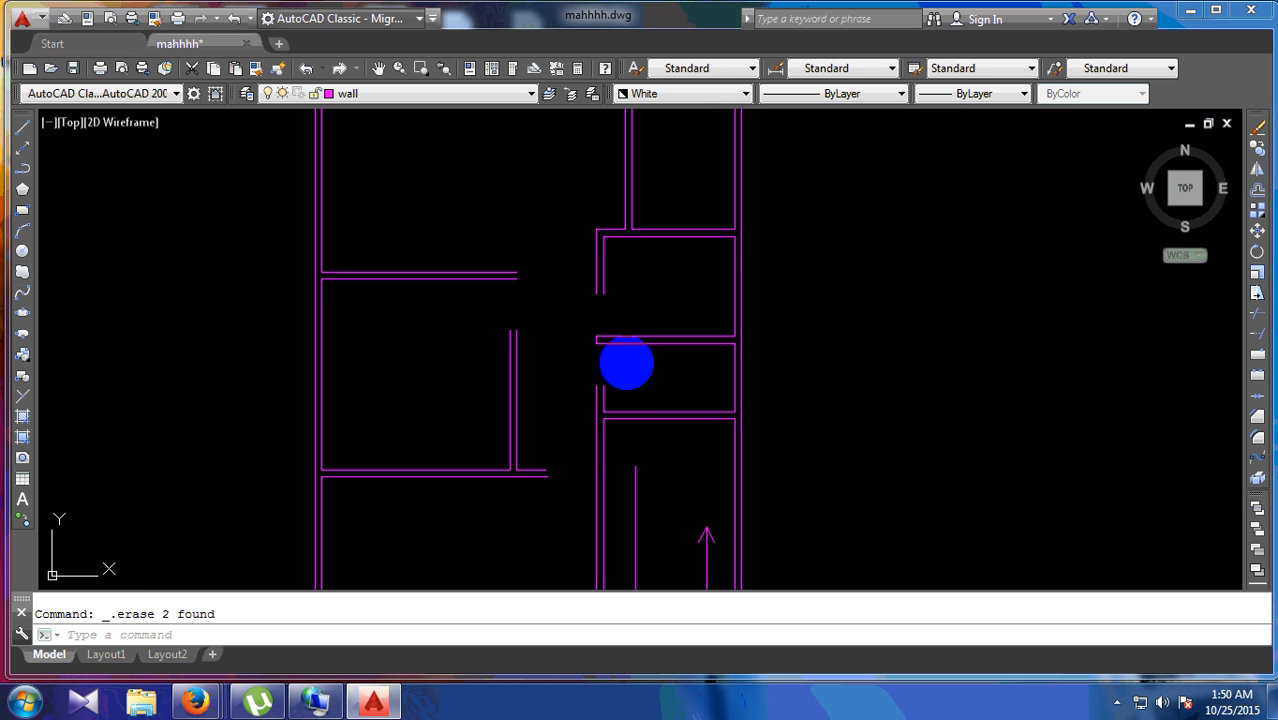
scroll(609, 374, down, 3)
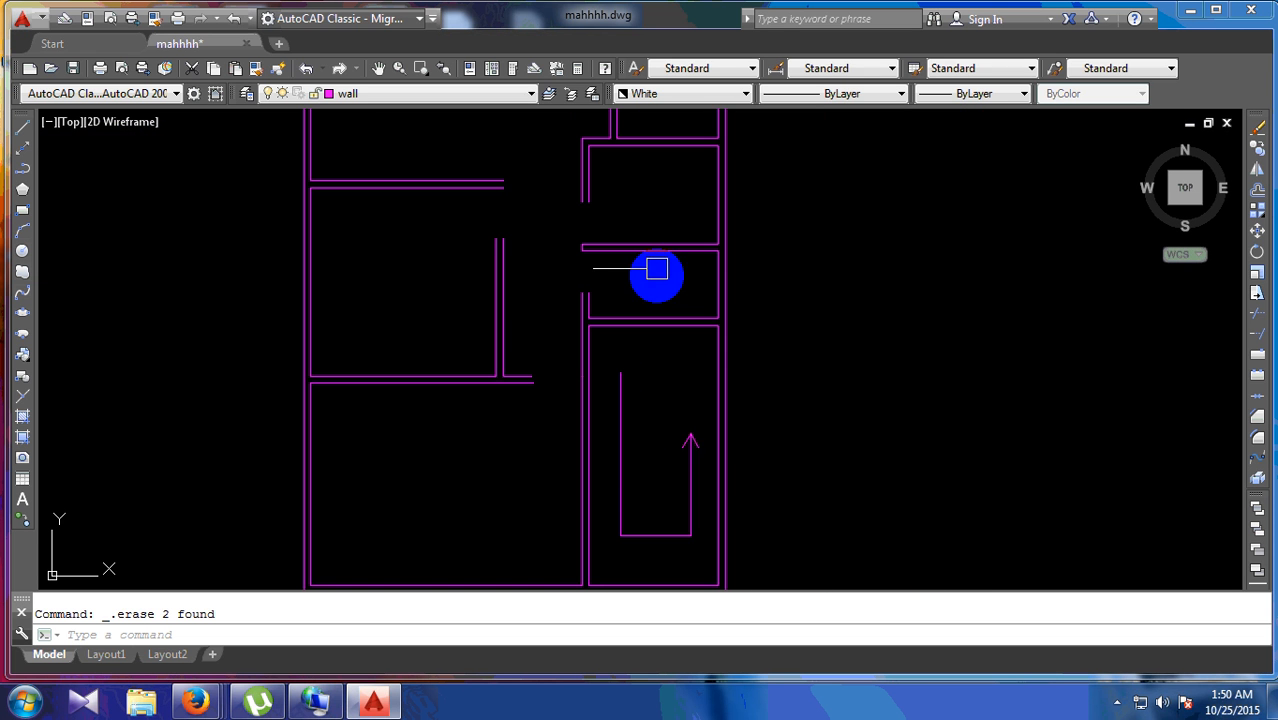
click(697, 461)
click(621, 478)
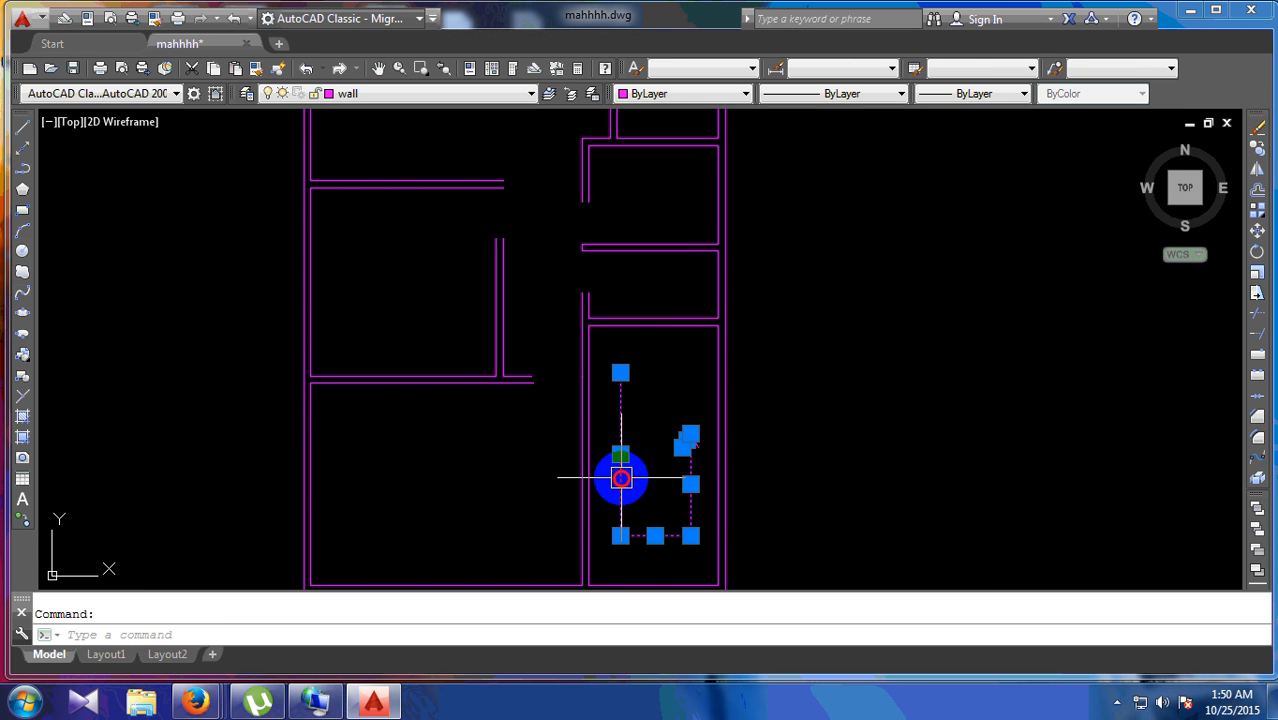
key(Delete)
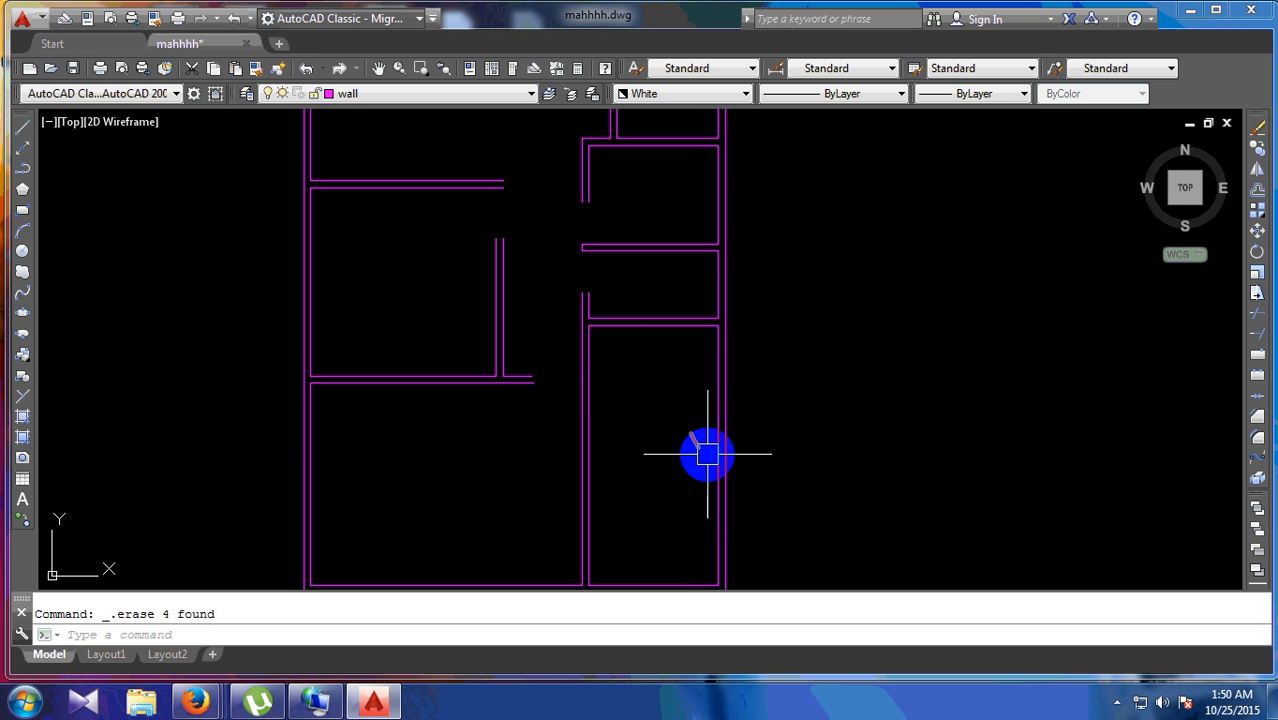
key(Delete)
Step: Draw short lines closing the open top ends of the lower bedroom's vertical wall and the lower bath's wall
scroll(515, 285, up, 4)
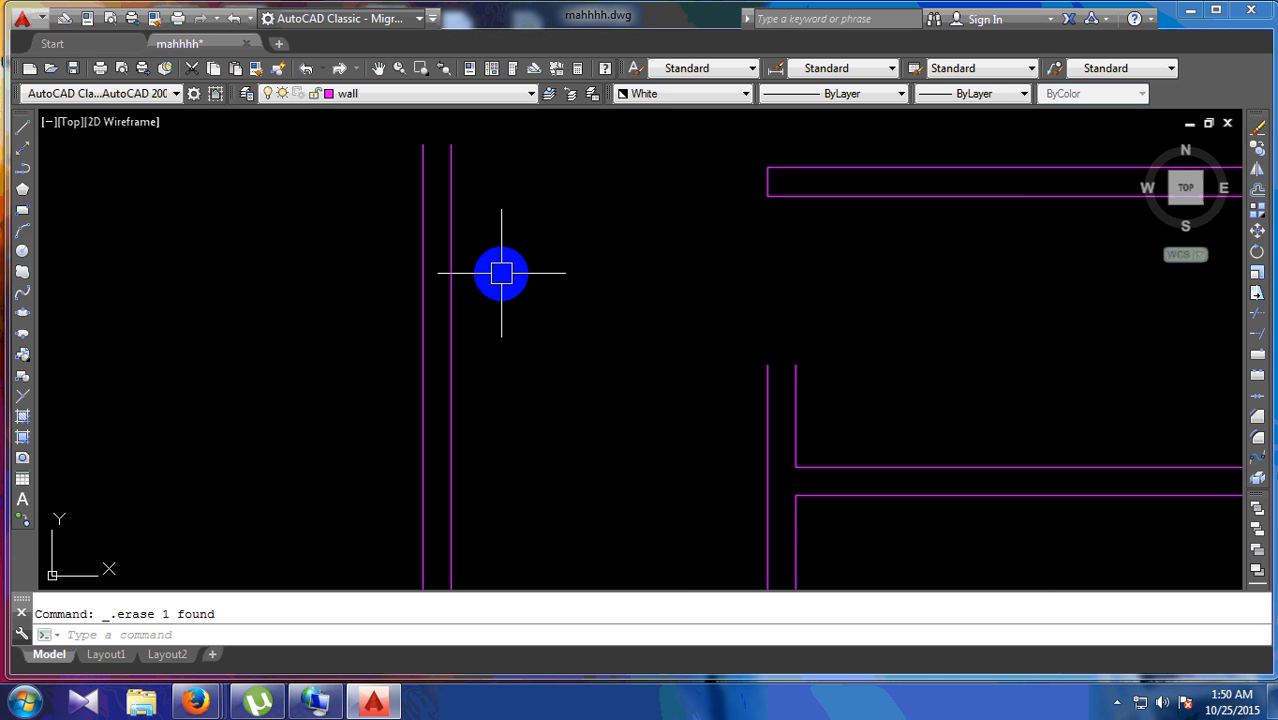
middle_drag(493, 262, 525, 382)
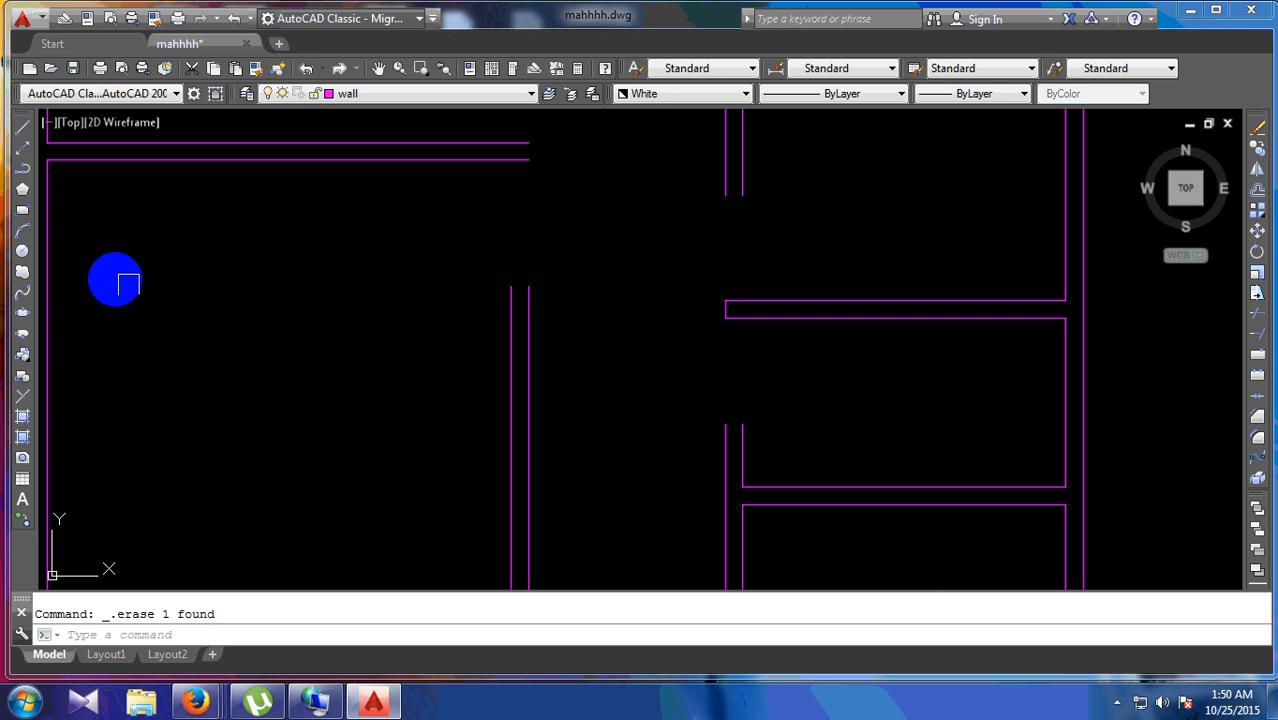
click(27, 126)
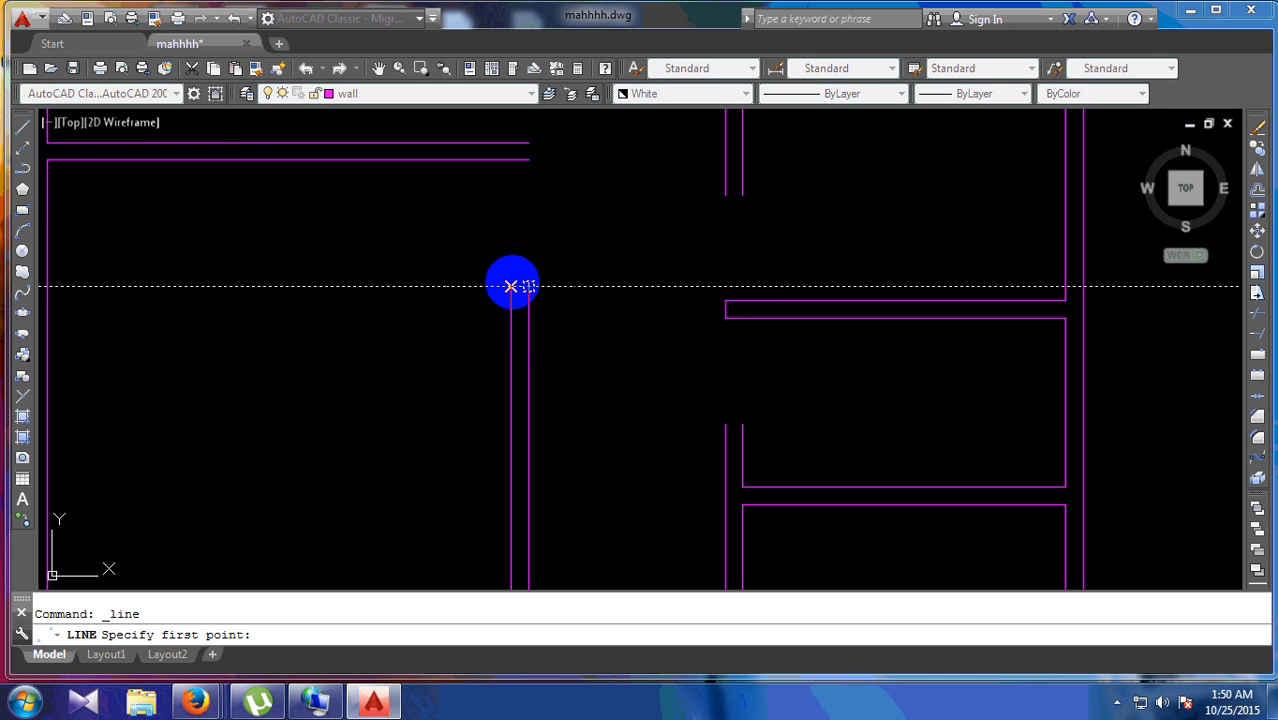
click(527, 286)
click(528, 287)
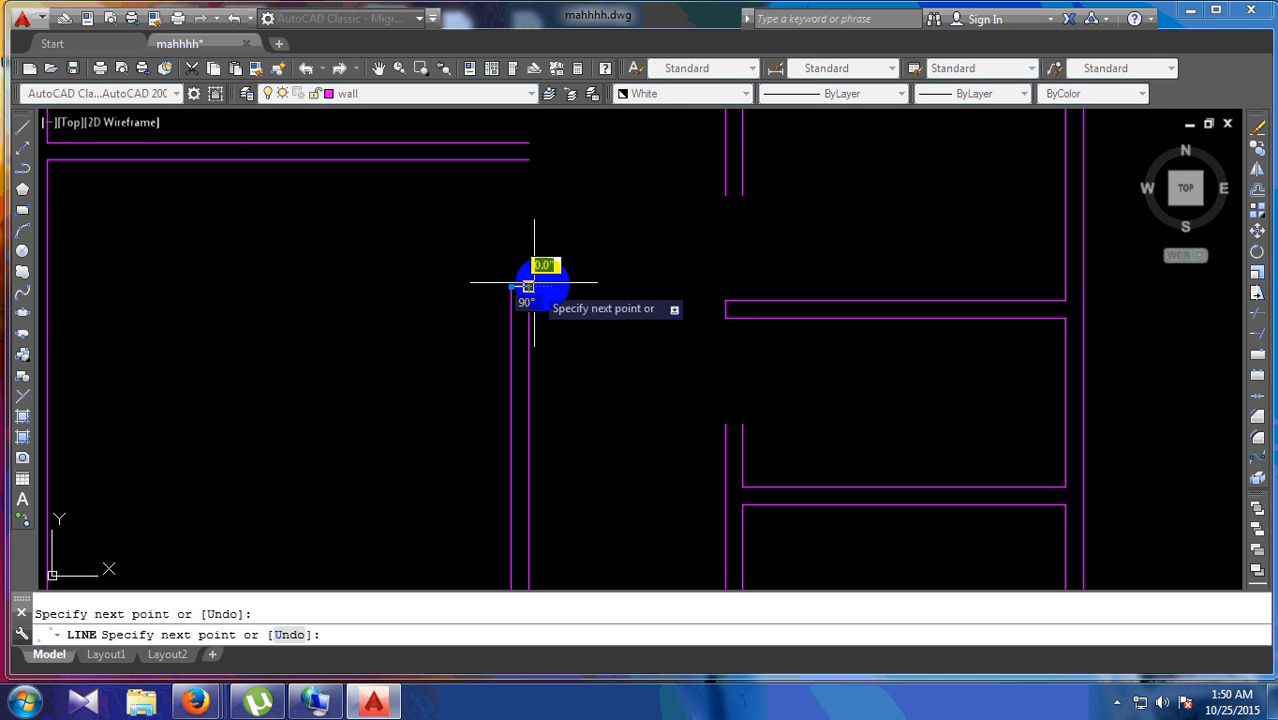
key(Return)
key(Return)
click(741, 424)
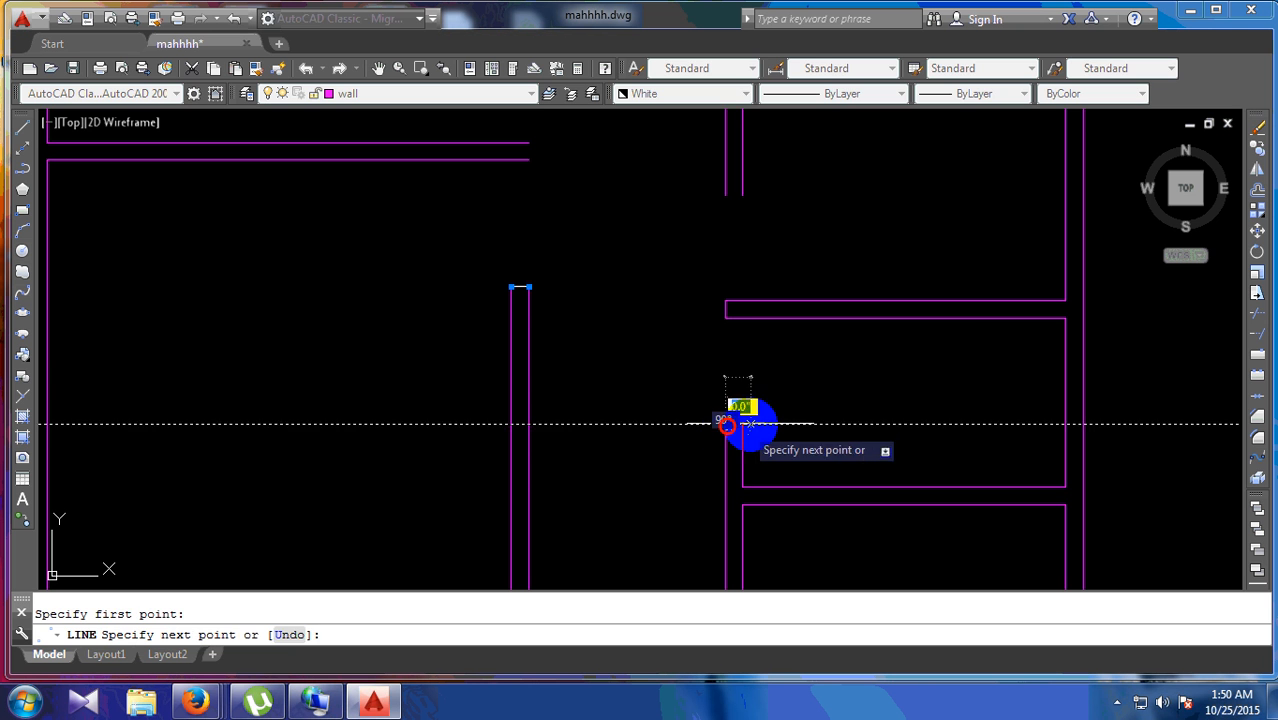
click(750, 425)
key(Return)
Step: Close the open ends of the kitchen's door-side wall and the wall between dining and lower bedroom with short lines
middle_drag(764, 238, 787, 334)
key(Return)
click(763, 293)
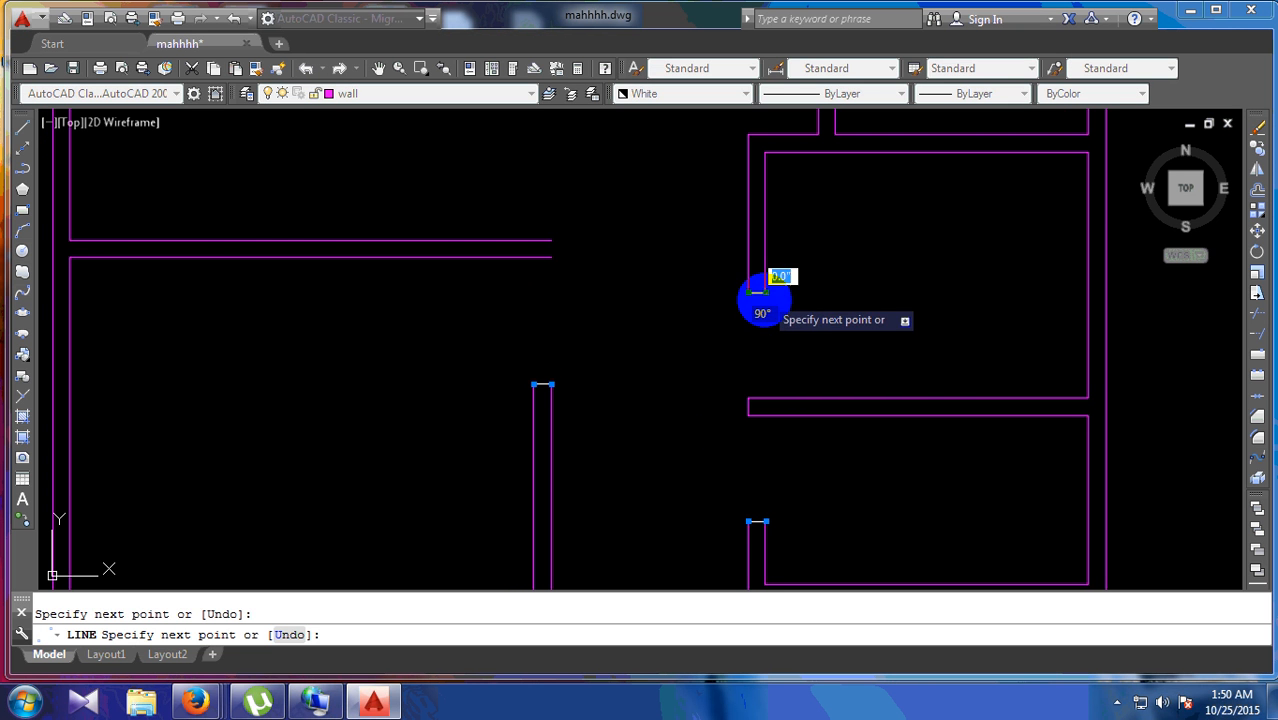
key(Return)
key(Return)
click(552, 240)
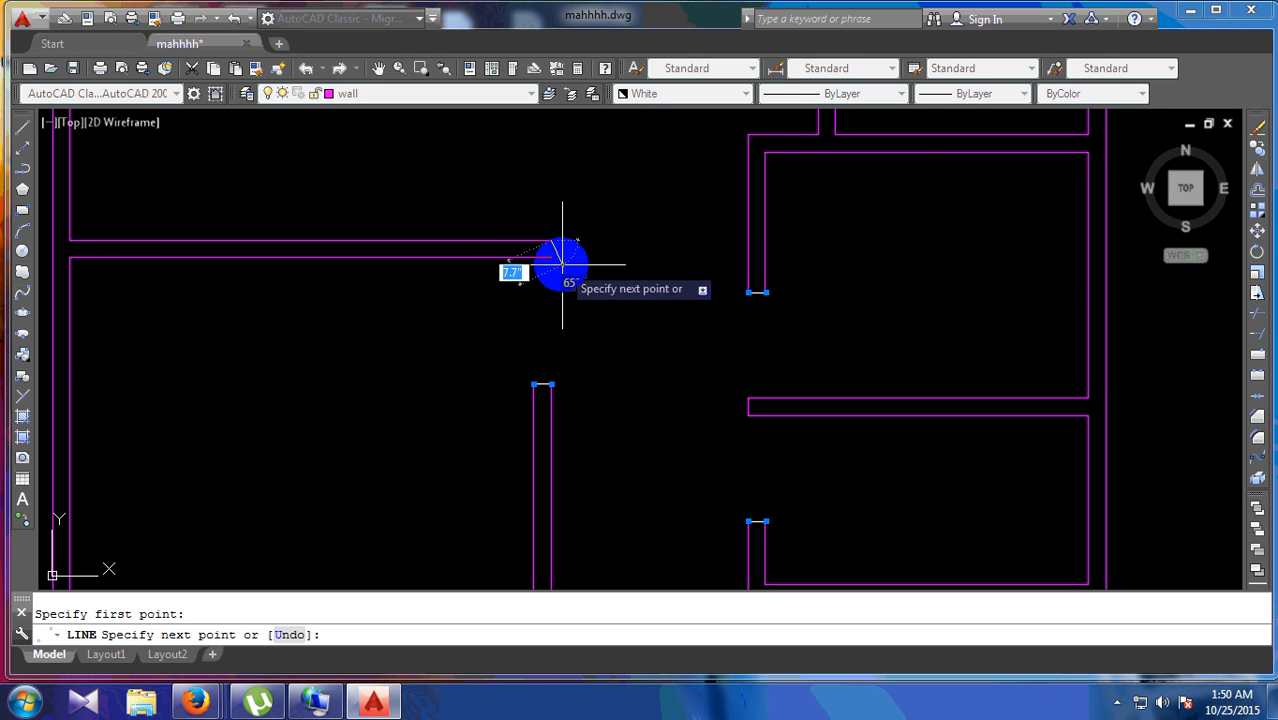
click(552, 257)
key(Return)
Step: Close the open ends of the master bedroom's and upper bedroom's lower walls at their door openings with short lines
mouse_move(761, 161)
middle_down()
mouse_move(801, 458)
mouse_move(750, 274)
middle_up()
scroll(856, 408, up, 4)
key(Return)
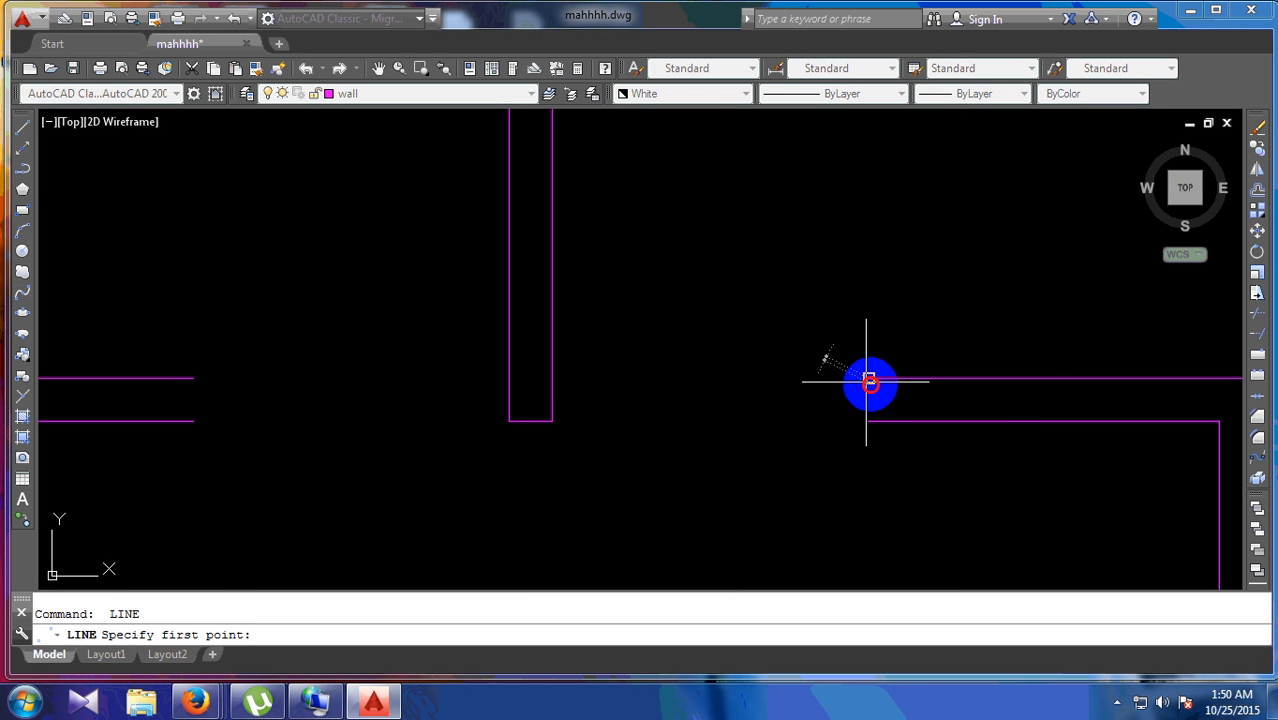
click(869, 379)
click(869, 421)
key(Return)
key(Return)
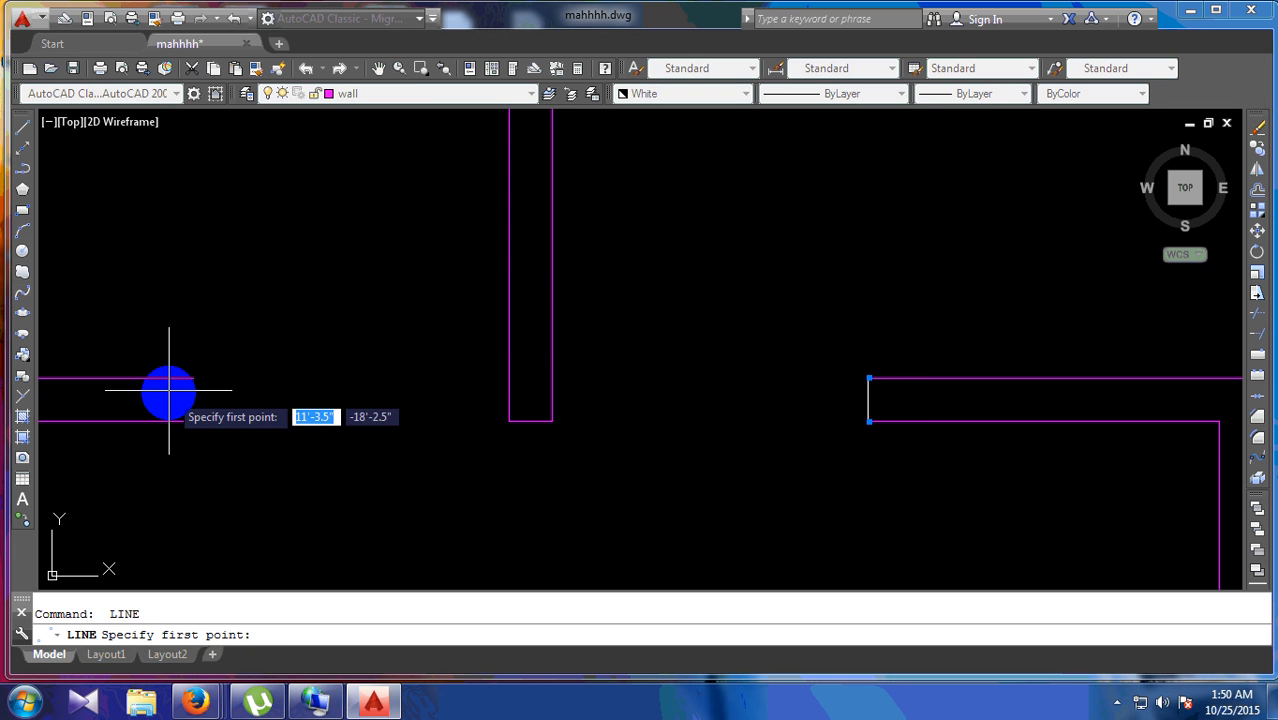
click(193, 378)
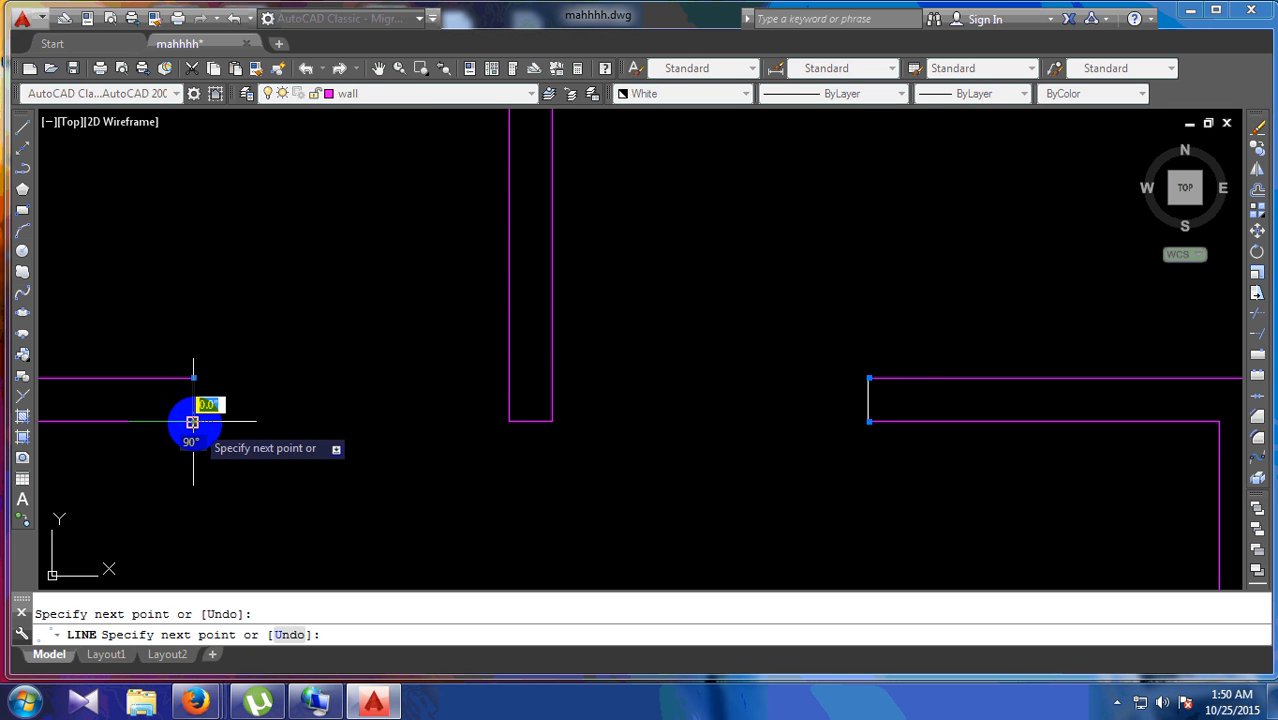
key(Return)
Step: Draw a short line closing the open wall end at the door between master bedroom and upper bath
middle_drag(622, 225, 402, 355)
scroll(404, 355, down, 6)
scroll(648, 420, up, 7)
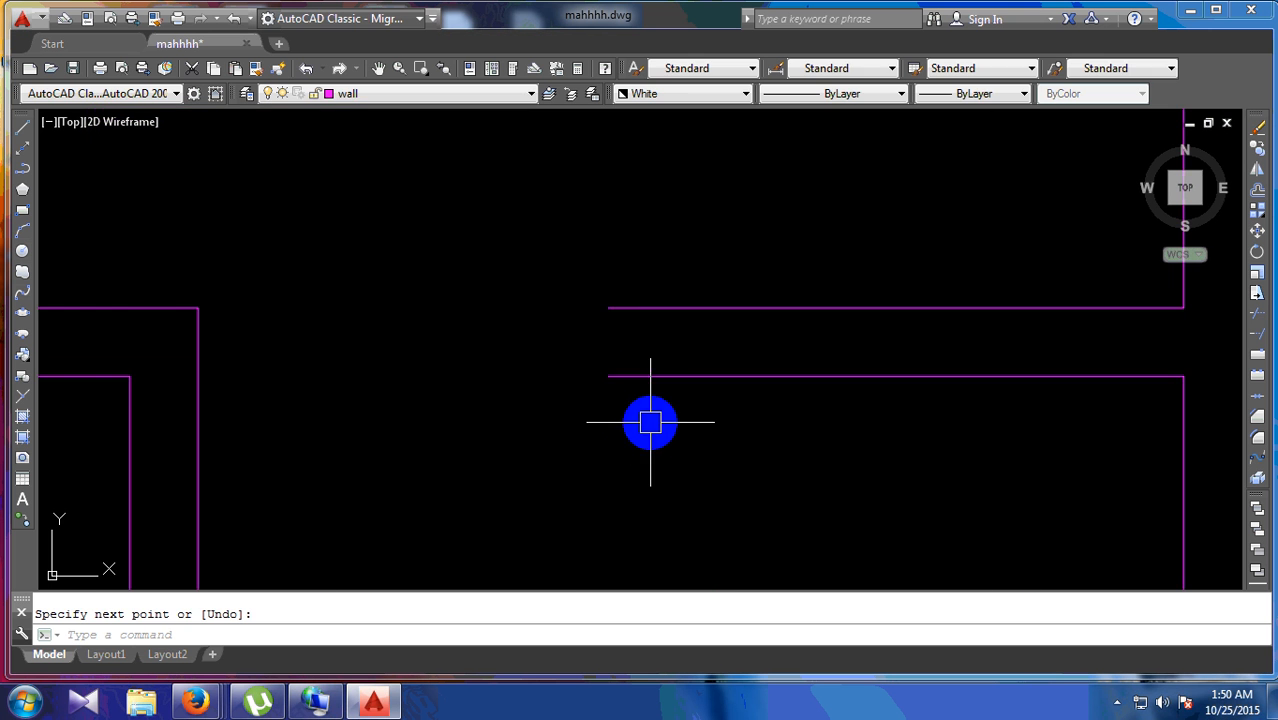
key(Return)
click(608, 308)
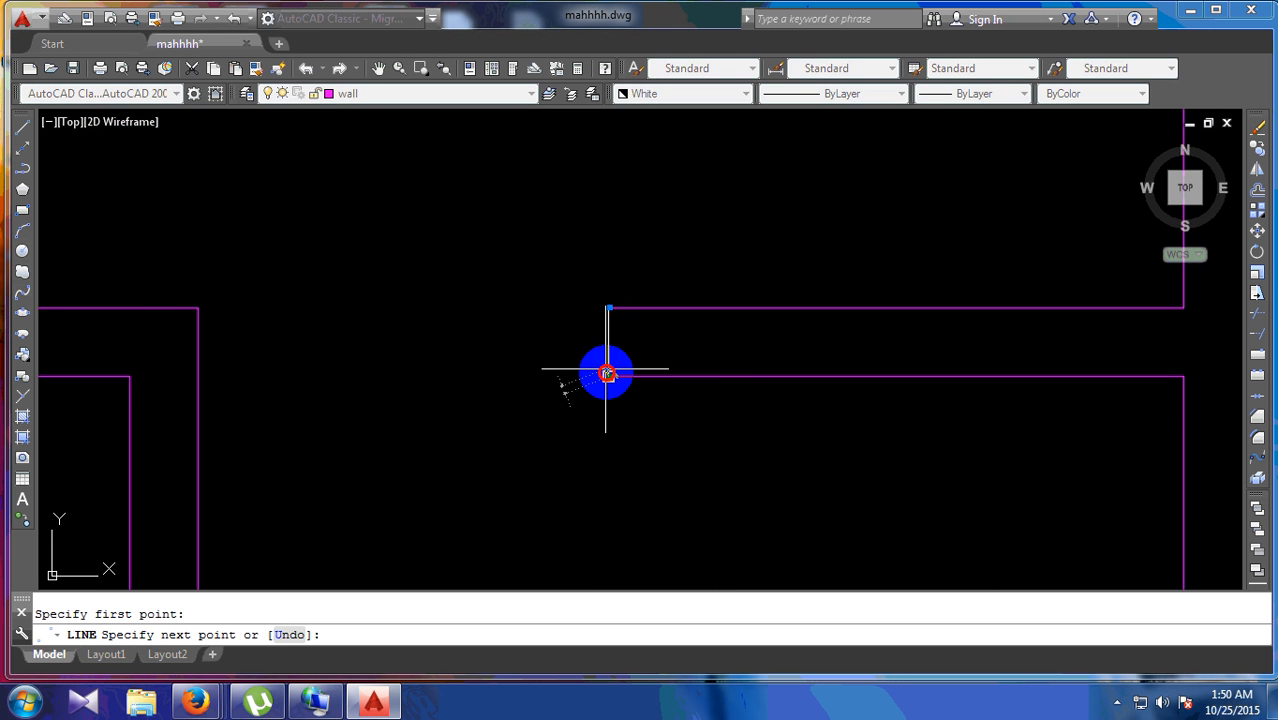
click(607, 374)
key(Return)
Step: Draw a short vertical line closing the open end of the horizontal wall below the lower bedroom
scroll(745, 459, down, 6)
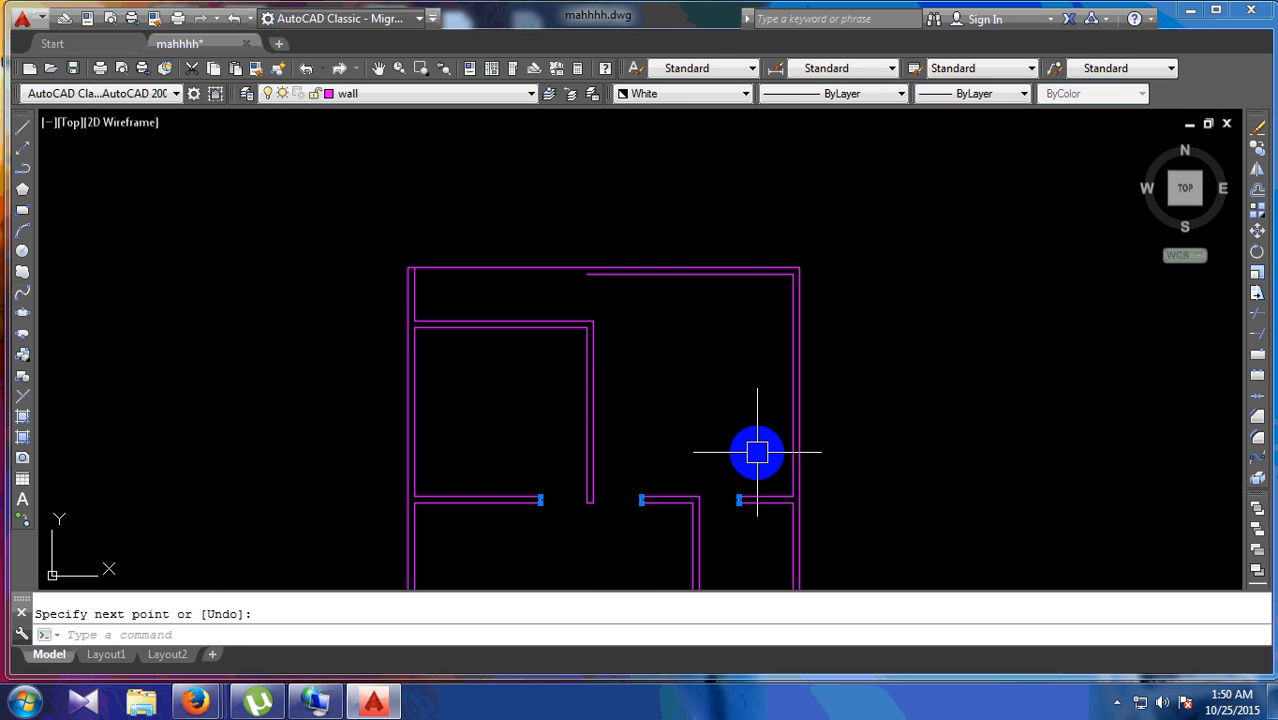
scroll(595, 298, up, 2)
middle_drag(515, 432, 551, 214)
scroll(542, 165, down, 2)
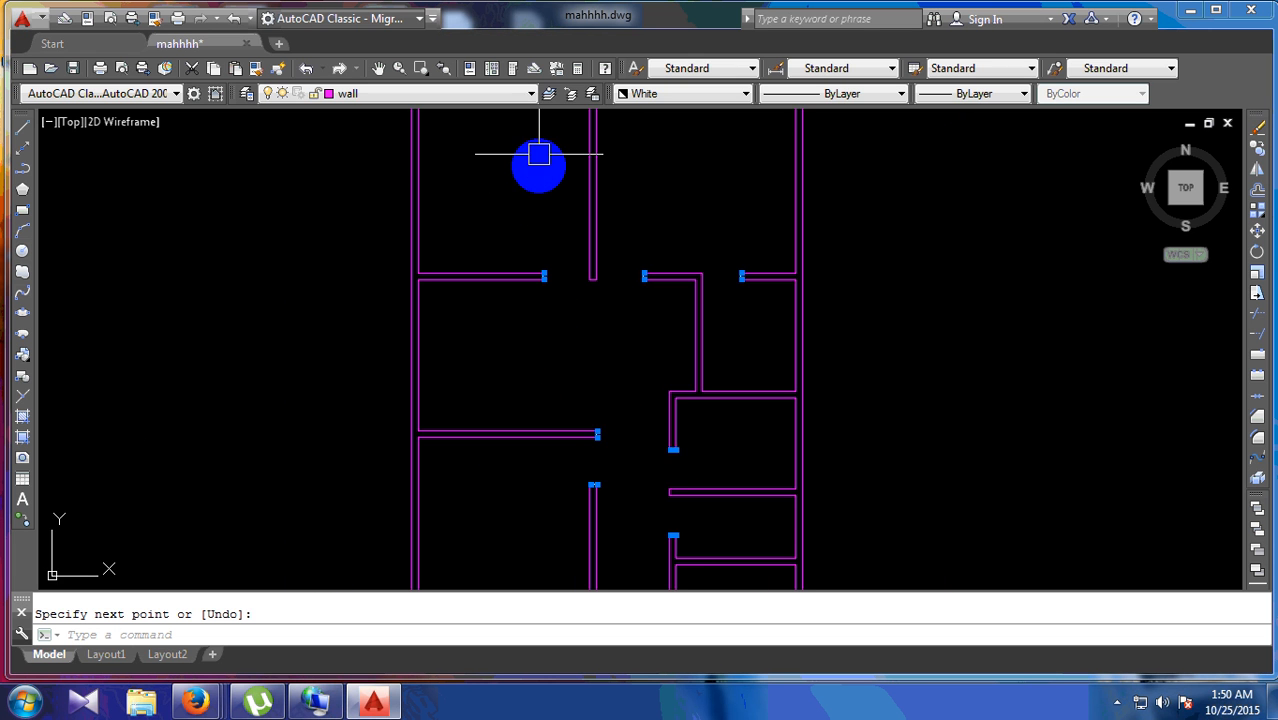
middle_drag(685, 548, 574, 275)
scroll(514, 399, up, 4)
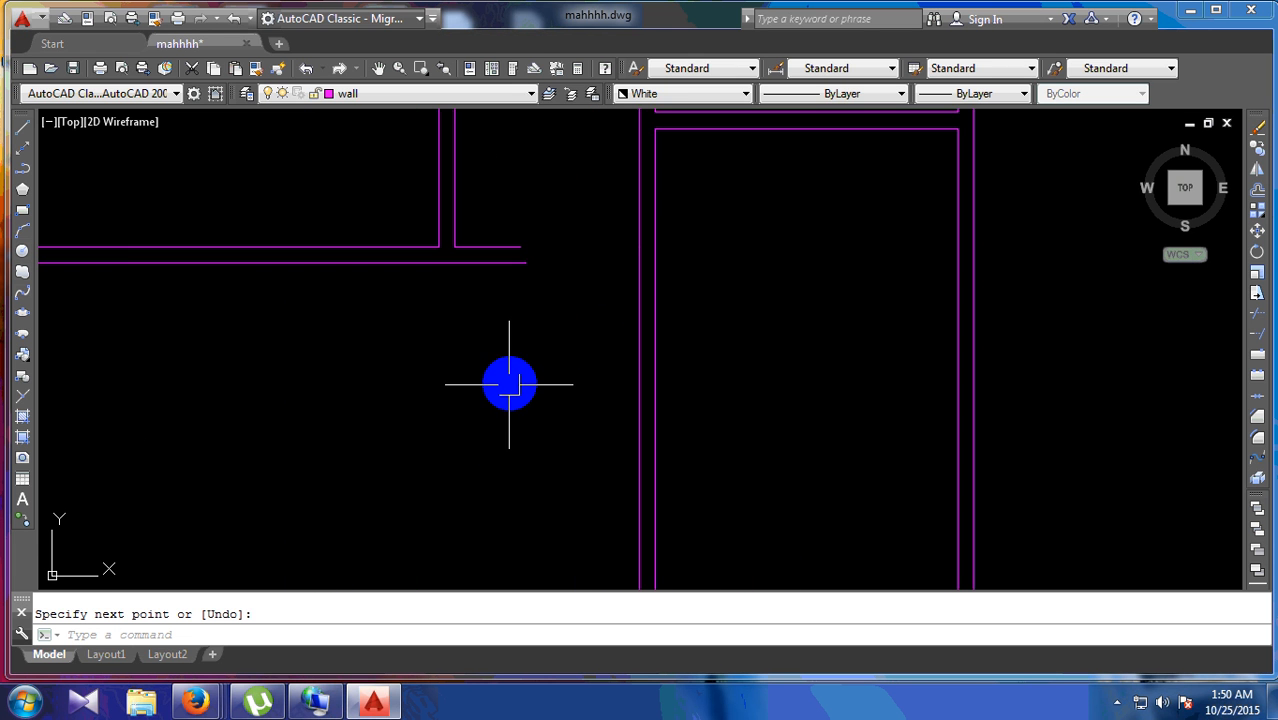
key(Return)
click(520, 247)
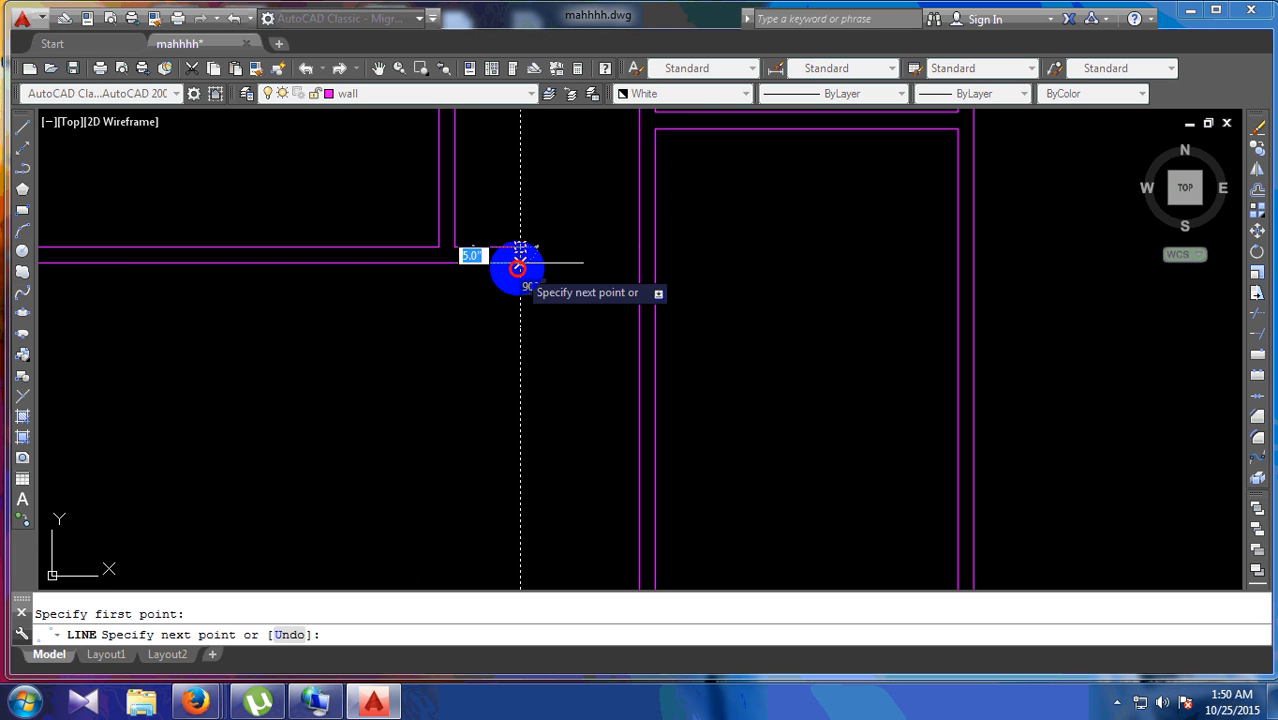
click(520, 262)
key(Return)
Step: Extend the lower line of the wall below the lower bedroom across to the facing vertical wall
scroll(522, 251, up, 4)
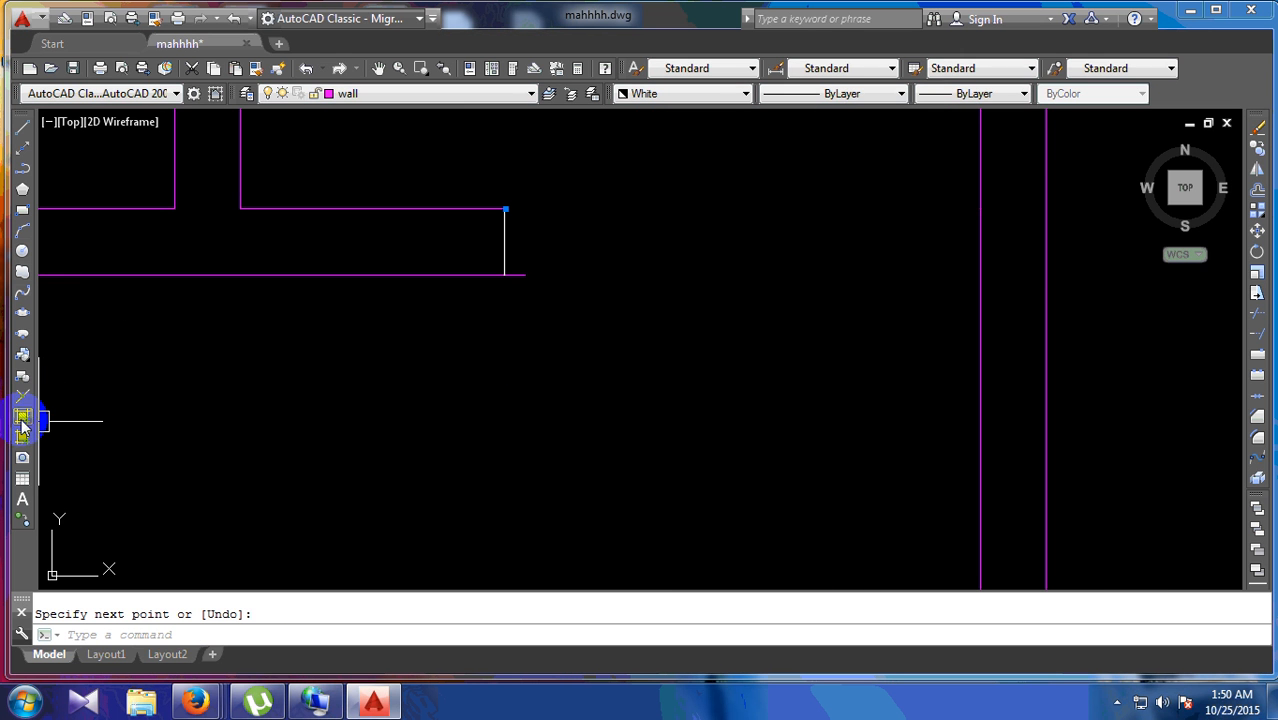
click(1257, 342)
key(Return)
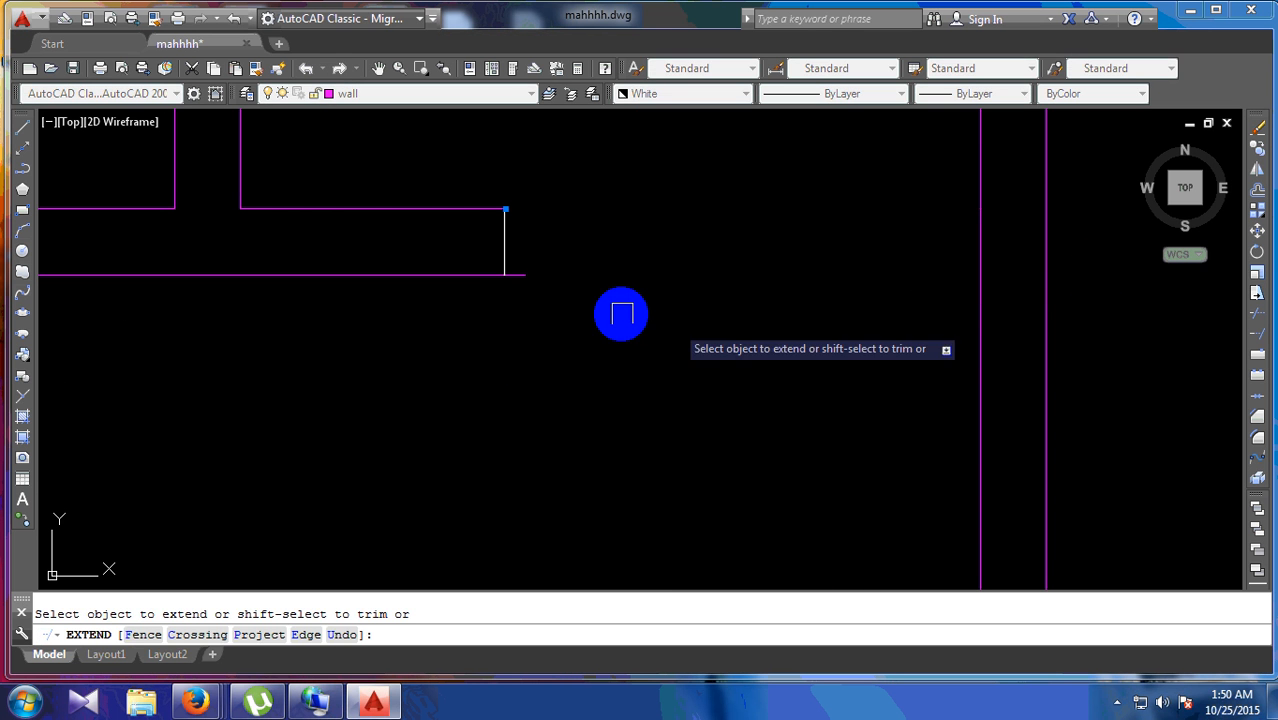
click(522, 274)
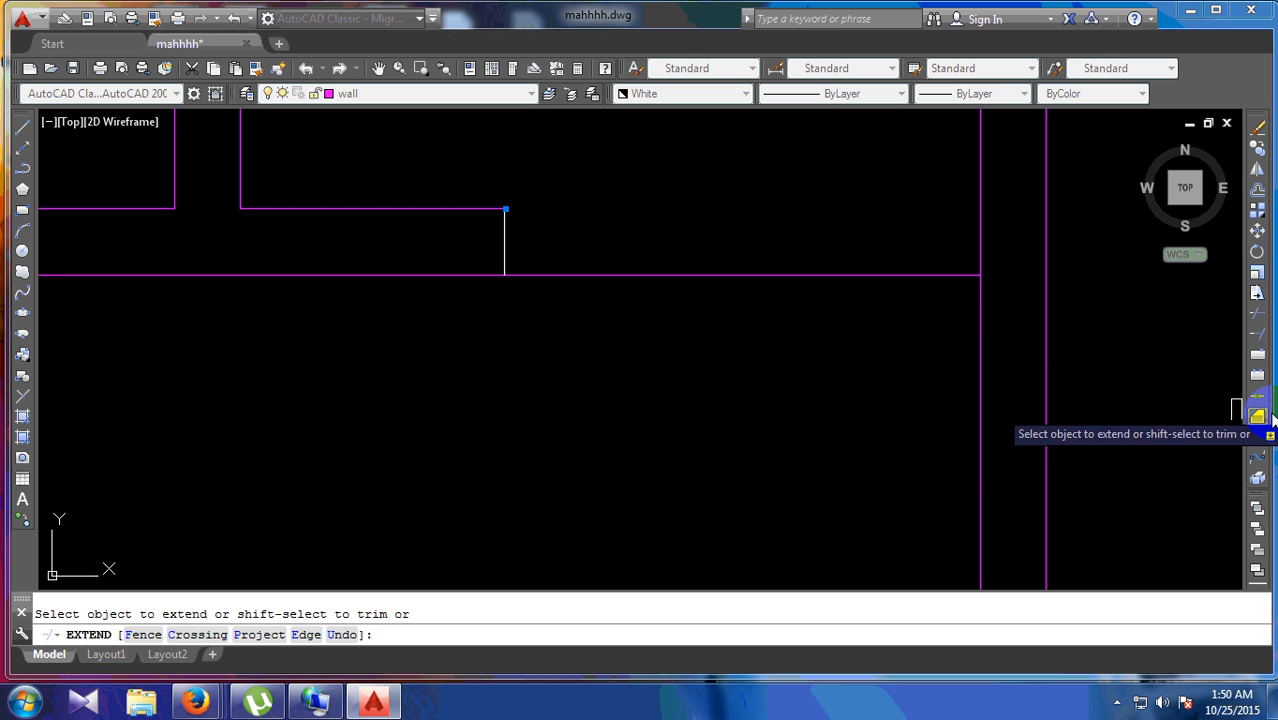
Step: Trim the wall's lower line back to the short closing line at its end
click(1257, 322)
key(Return)
scroll(645, 234, down, 10)
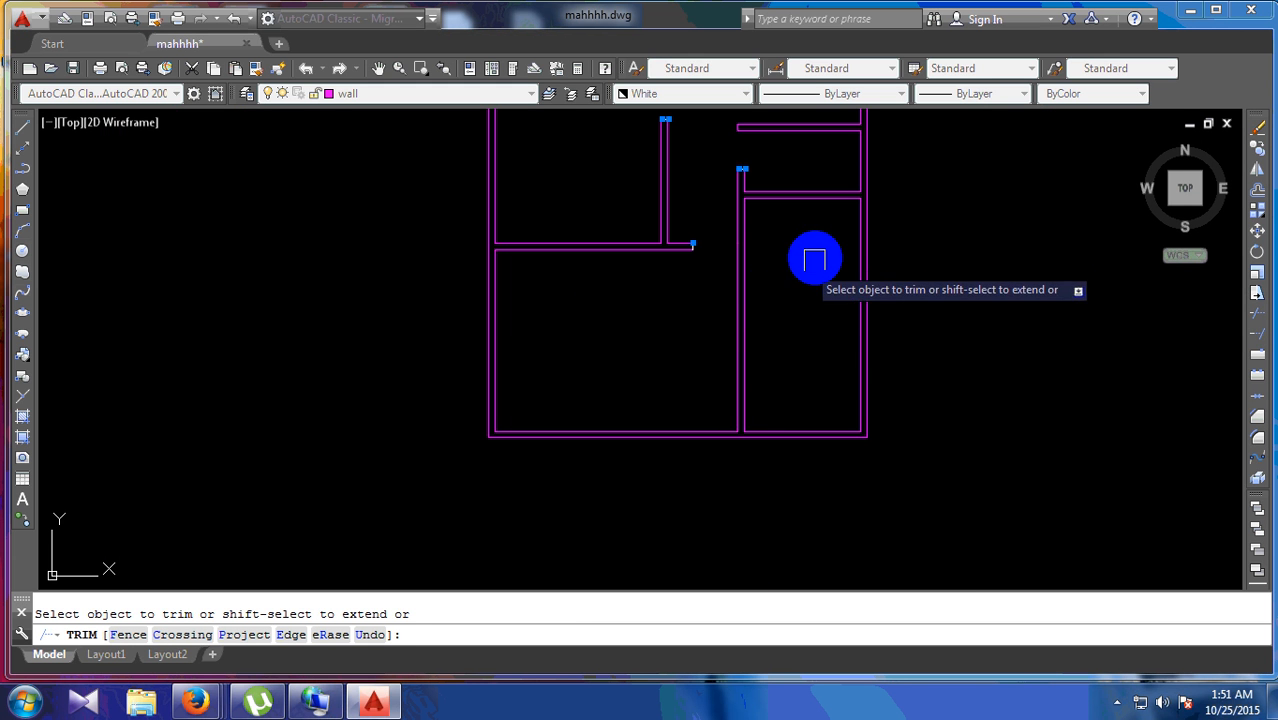
Step: Draw a vertical line from the free end of the plan's uppermost inner wall line up past the outer wall line
middle_drag(813, 257, 777, 702)
middle_drag(646, 250, 688, 382)
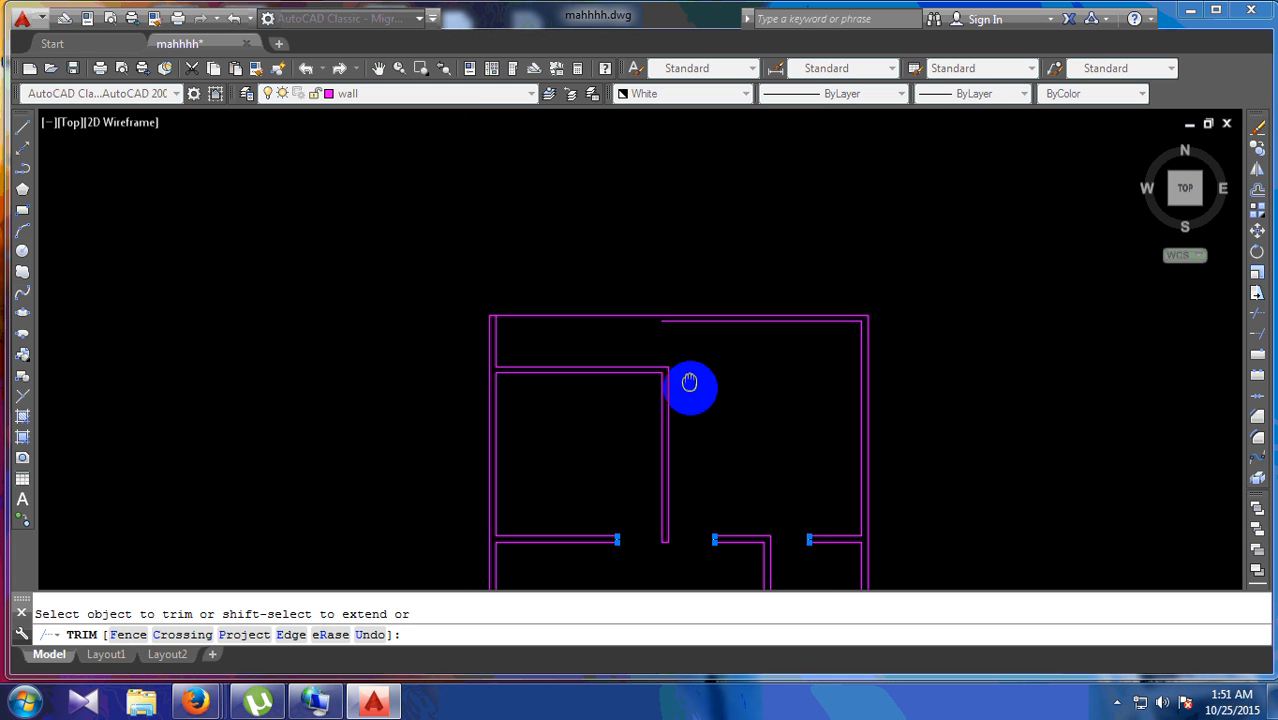
scroll(642, 294, up, 4)
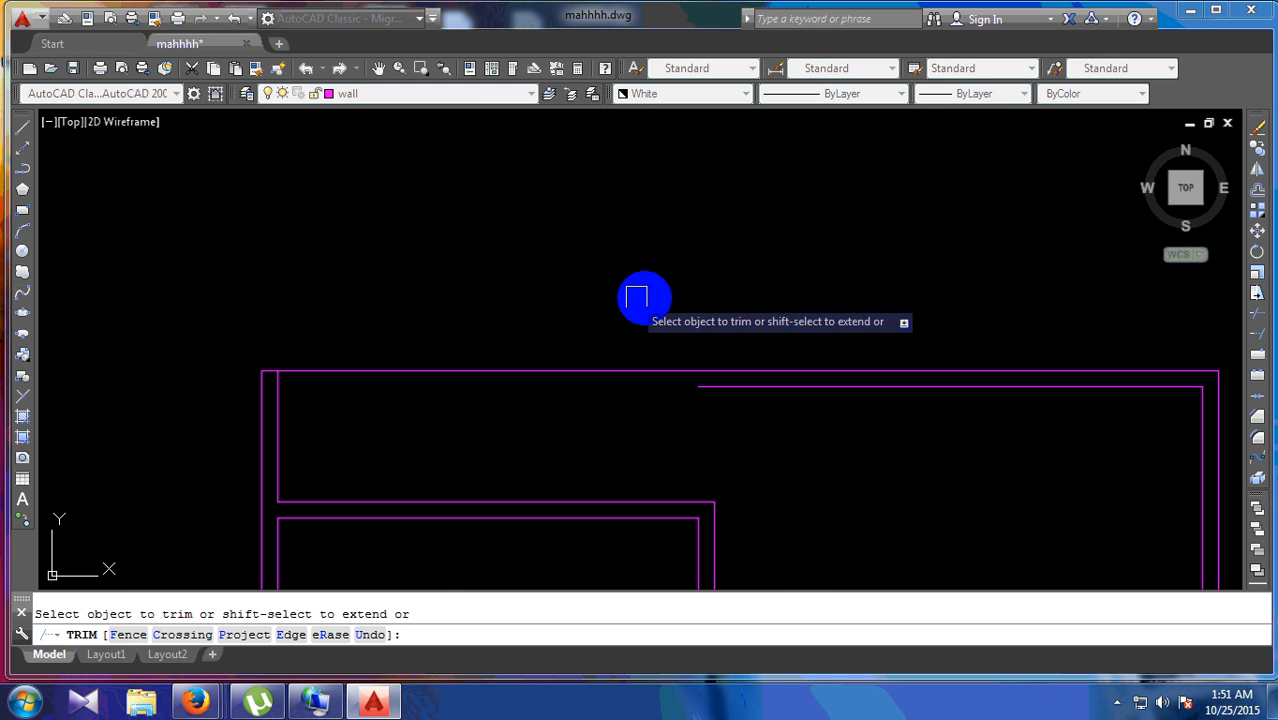
click(23, 126)
click(698, 386)
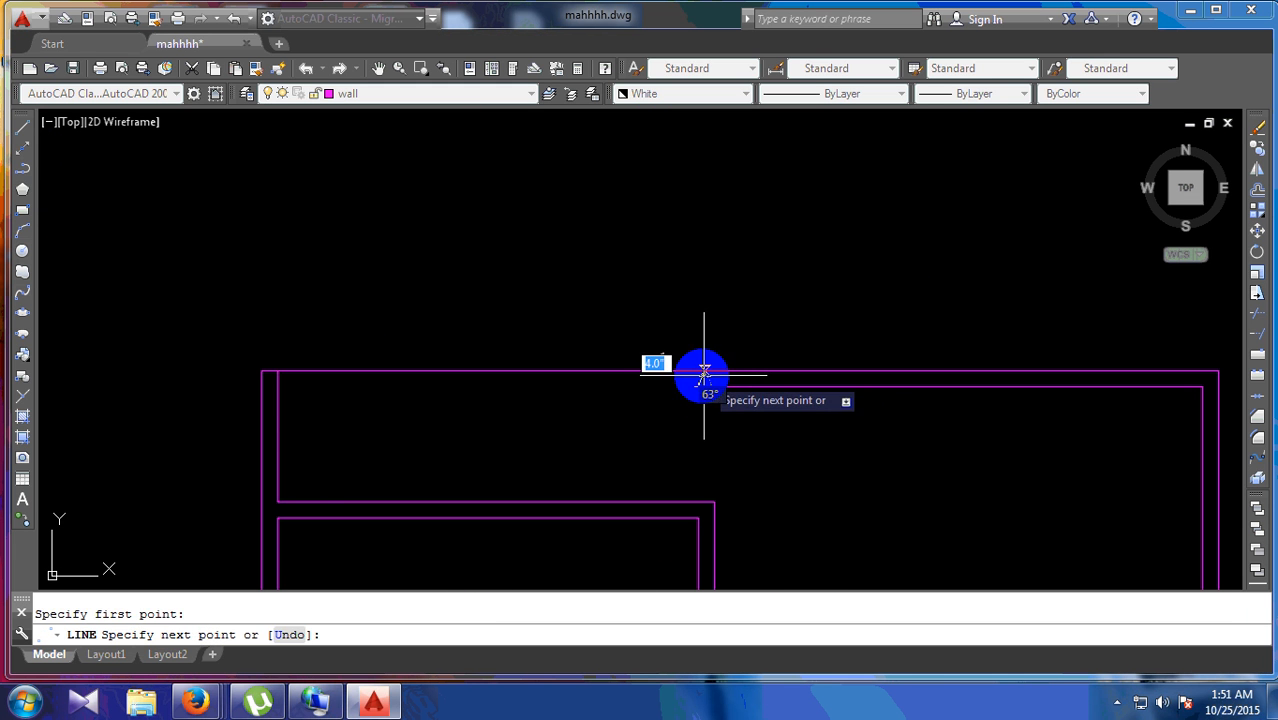
click(698, 302)
key(Return)
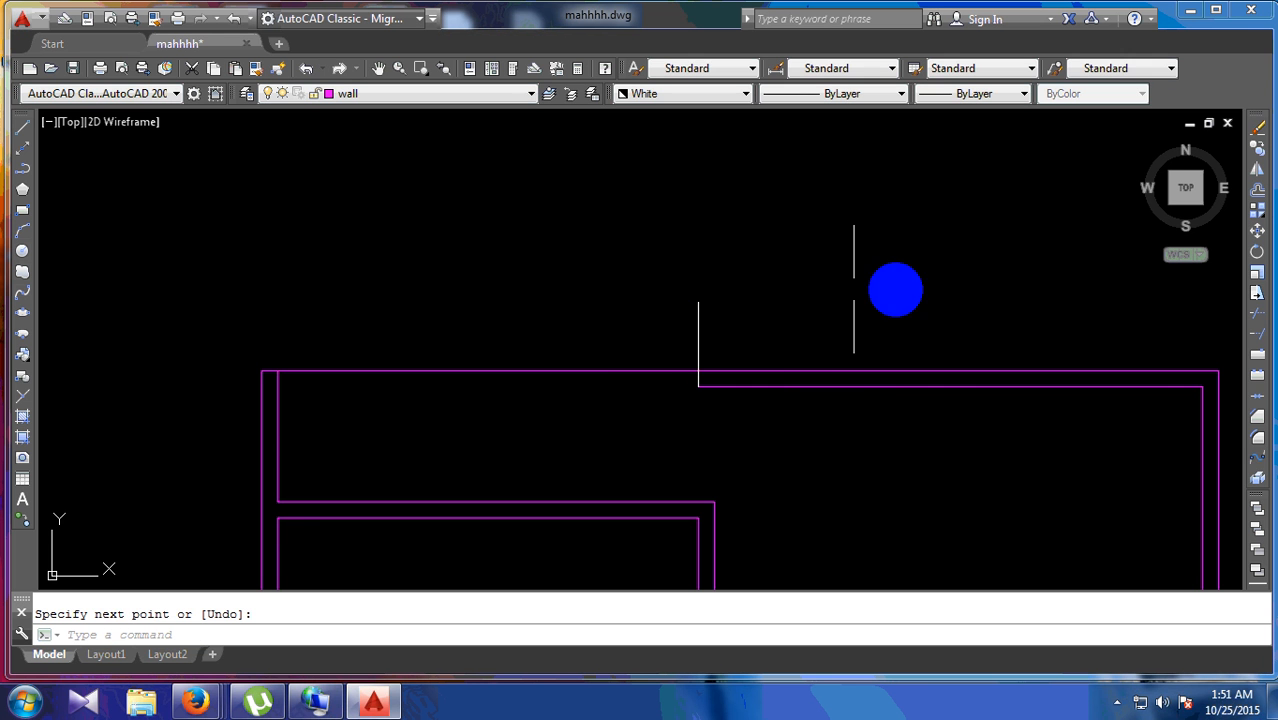
Step: Trim away the outer wall line across the upper opening and the part of the closing line projecting above the wall
scroll(317, 235, down, 2)
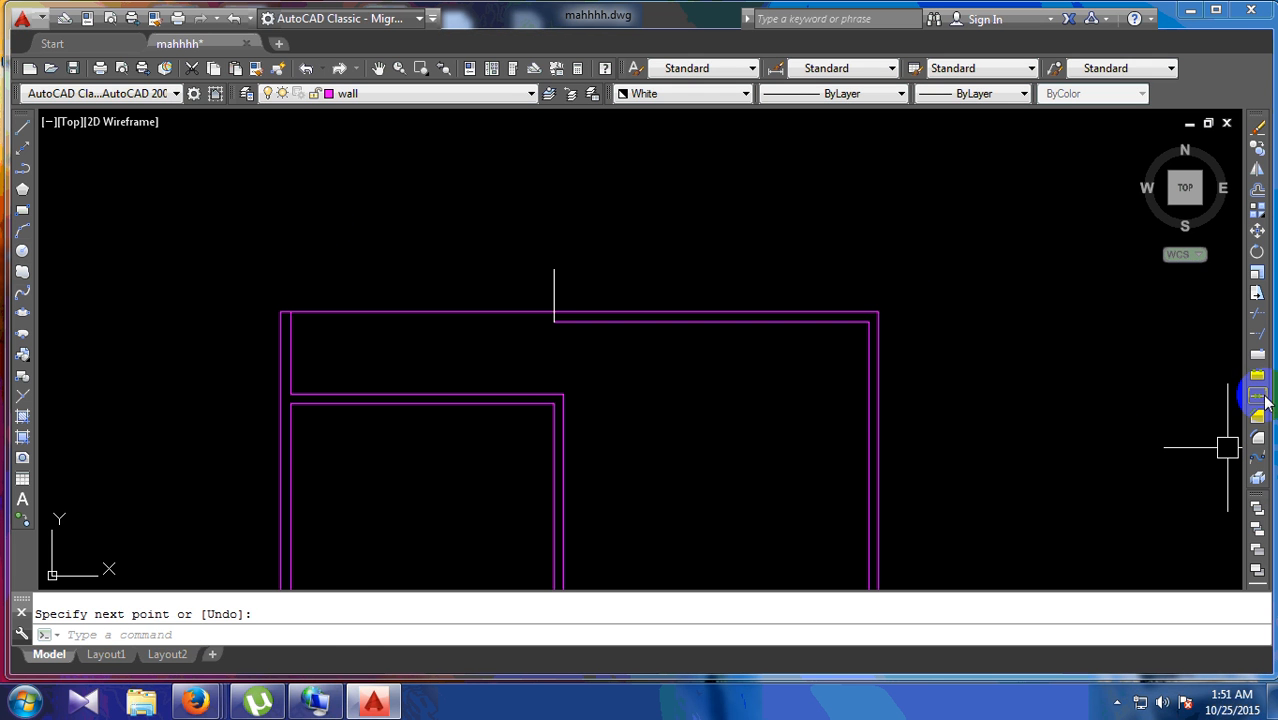
click(1263, 398)
click(1257, 315)
key(Return)
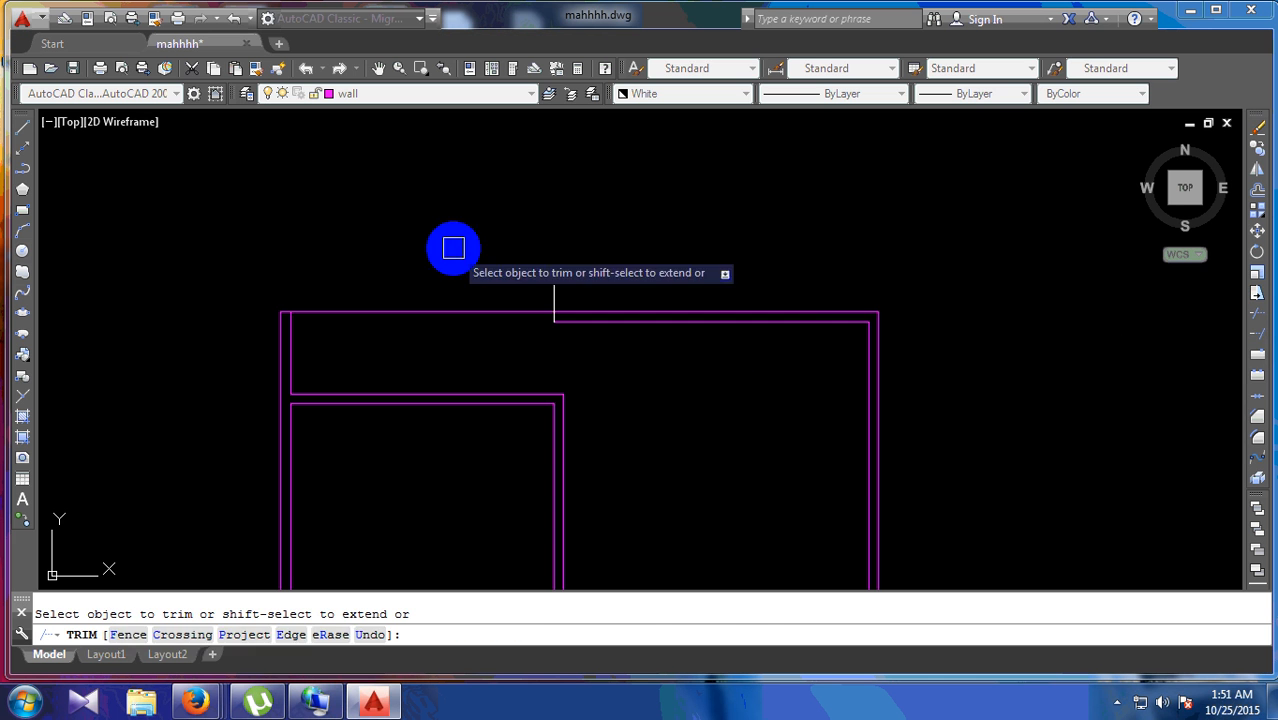
click(453, 248)
click(419, 344)
click(584, 271)
click(516, 297)
scroll(456, 170, down, 4)
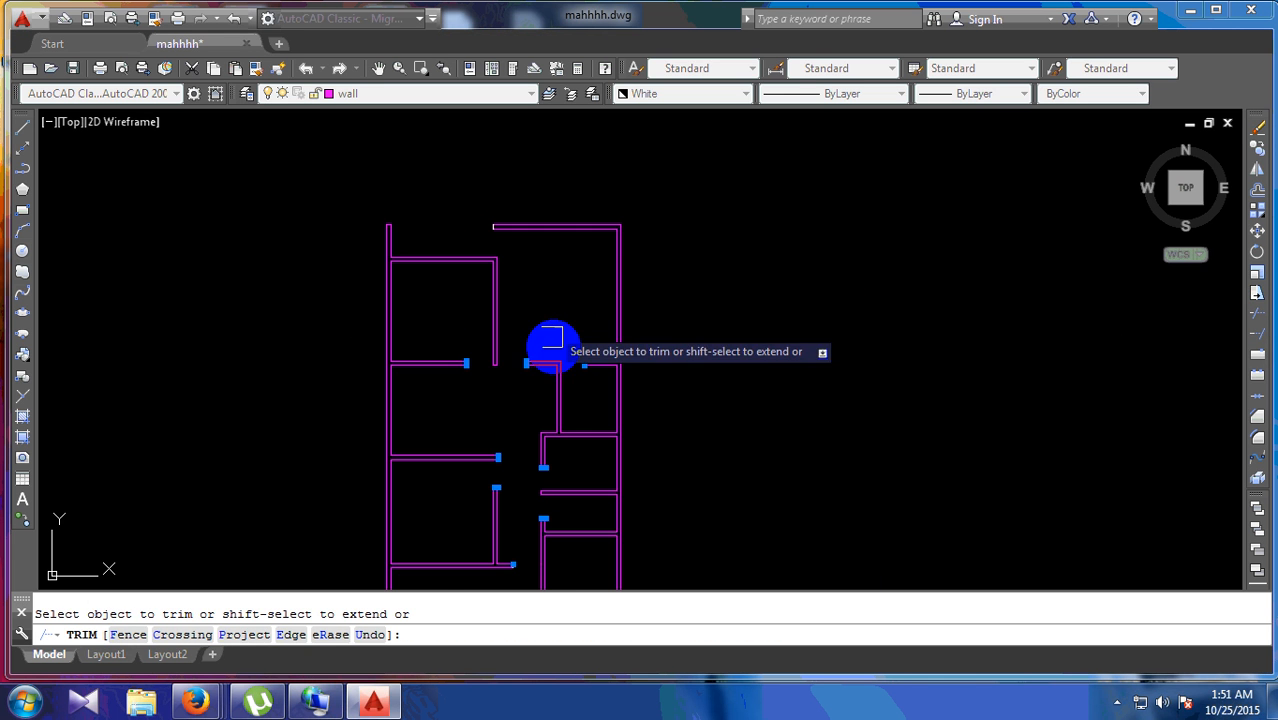
scroll(577, 429, up, 2)
key(Escape)
Step: Use Match Properties to copy a magenta wall line's properties onto the white closing line at the upper bath's door
scroll(557, 347, up, 2)
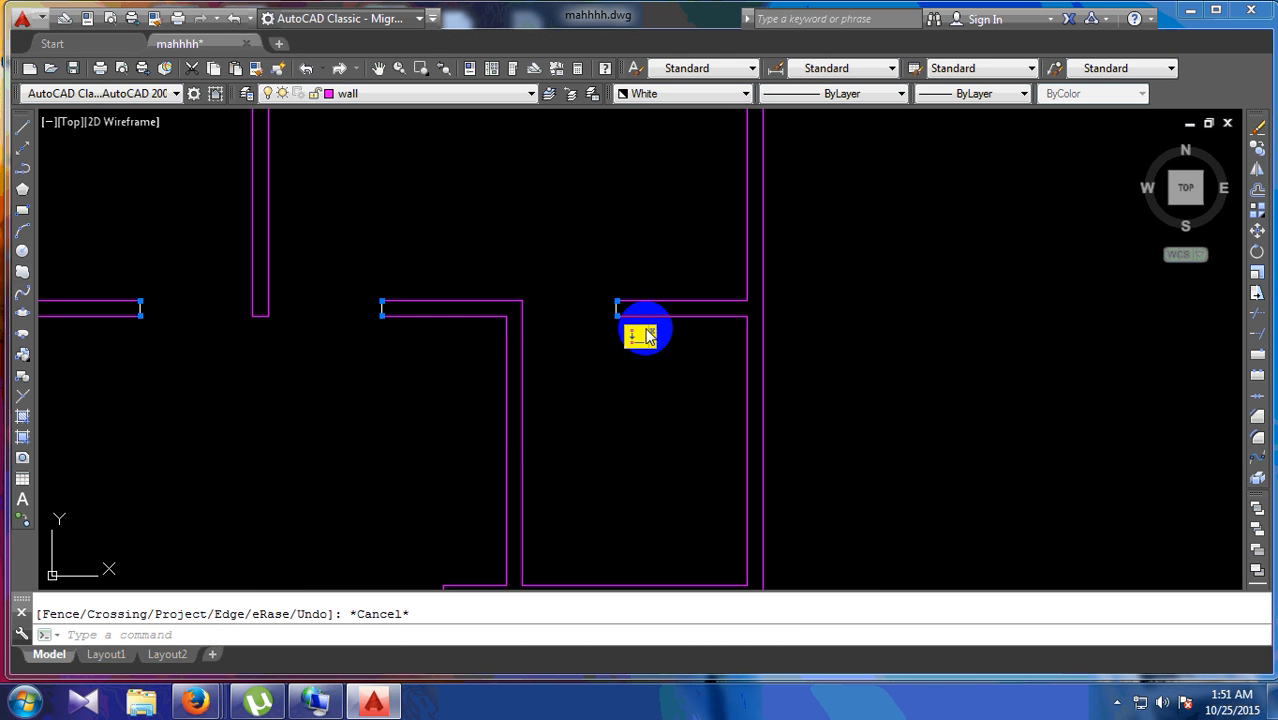
key(Escape)
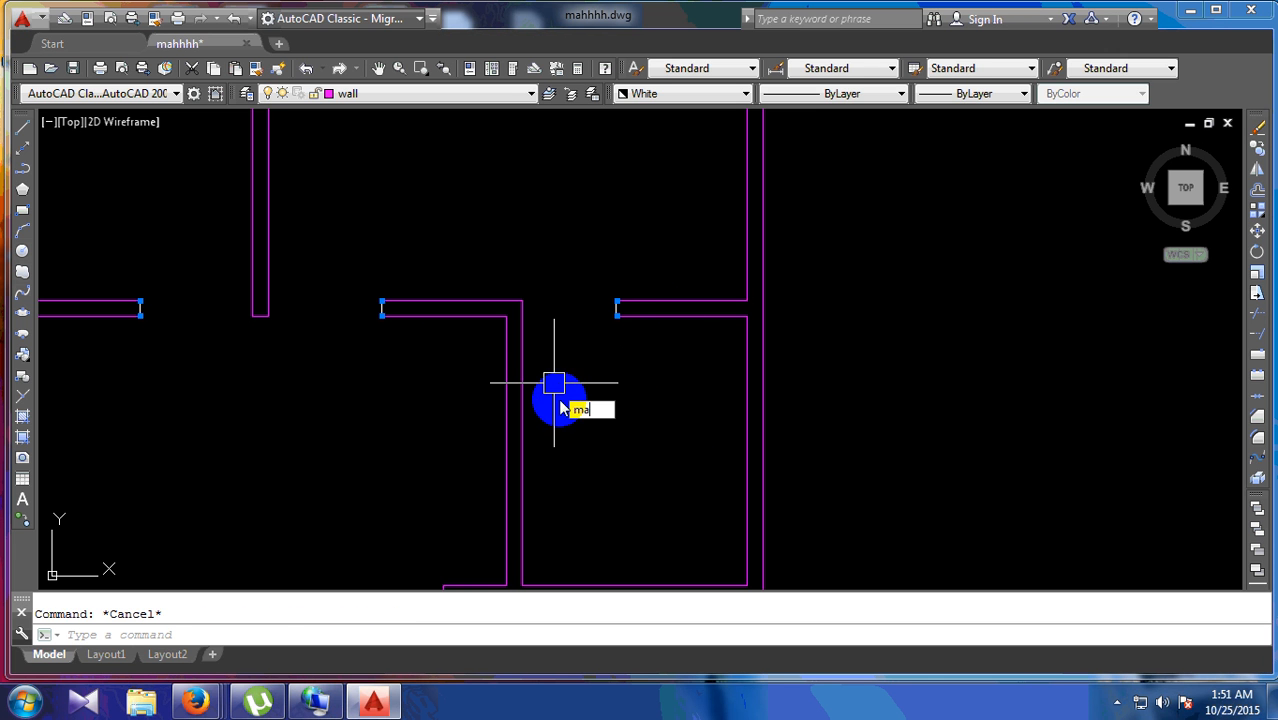
text(ma)
key(Return)
click(722, 328)
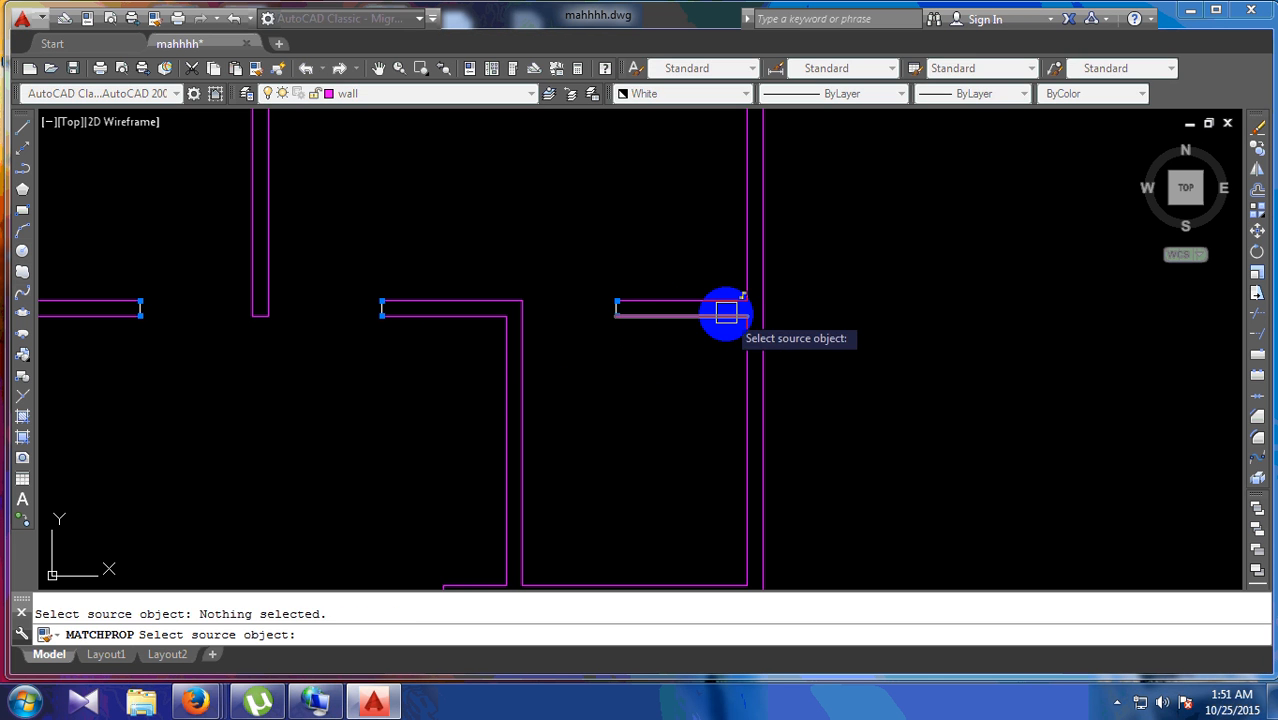
click(725, 315)
click(677, 267)
click(538, 391)
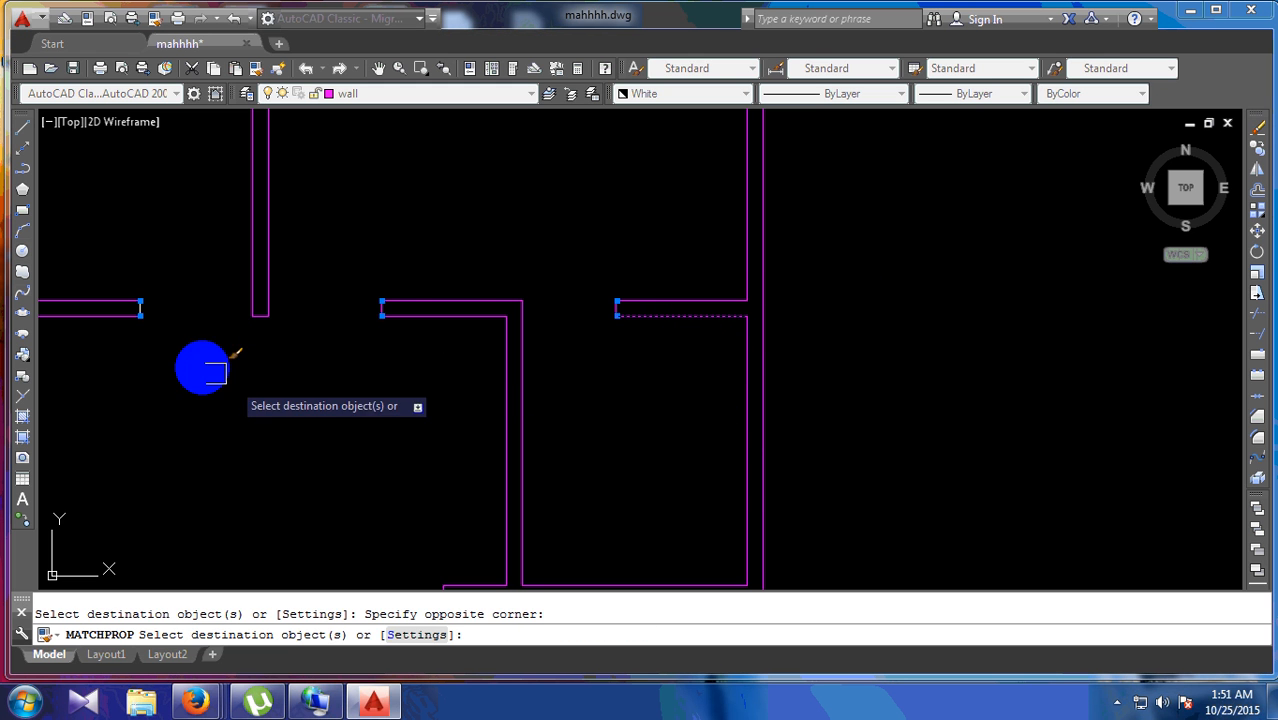
Step: Apply the wall line's properties to the closing lines at the door openings in the middle and lower part of the plan
scroll(604, 306, down, 4)
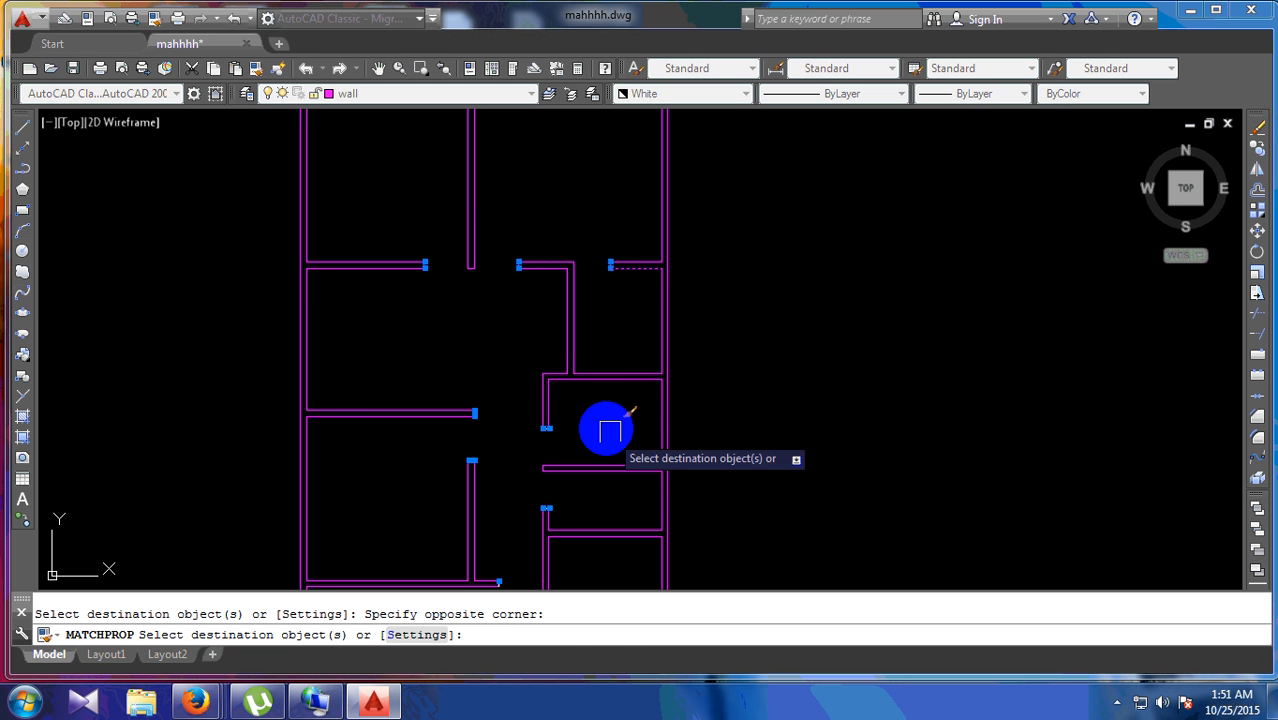
click(597, 305)
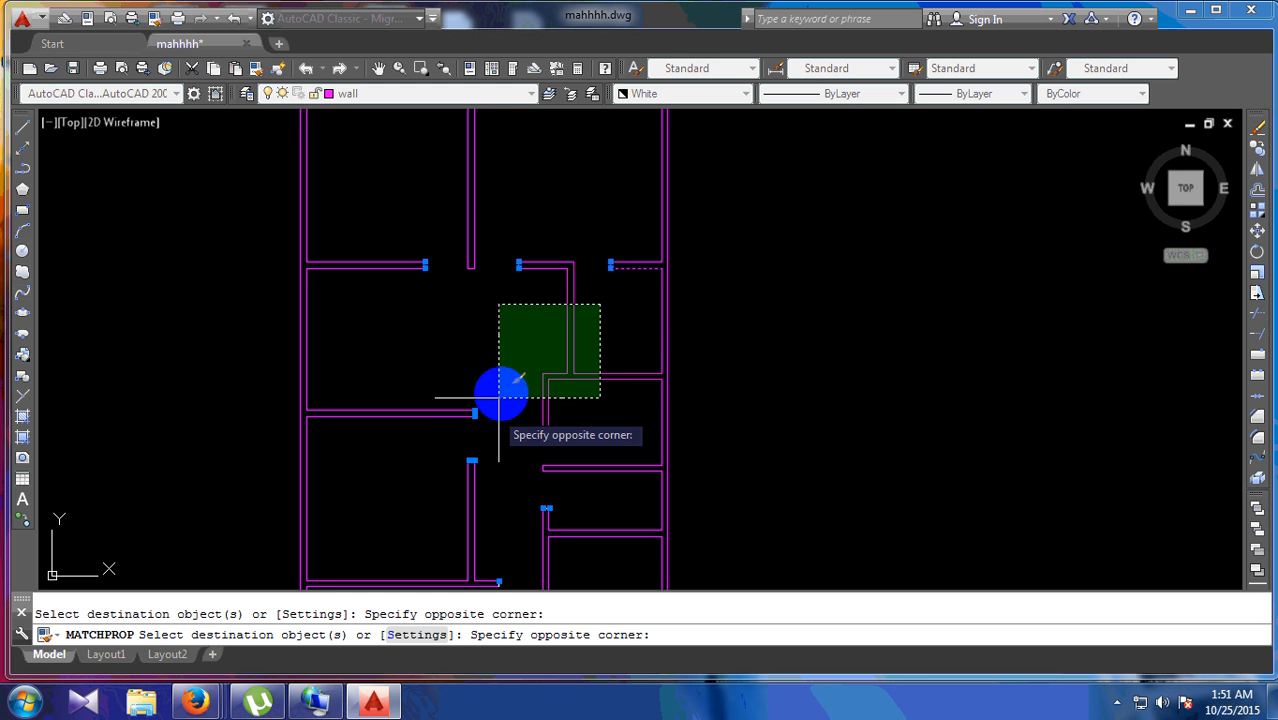
scroll(502, 391, down, 2)
click(460, 550)
scroll(542, 476, up, 6)
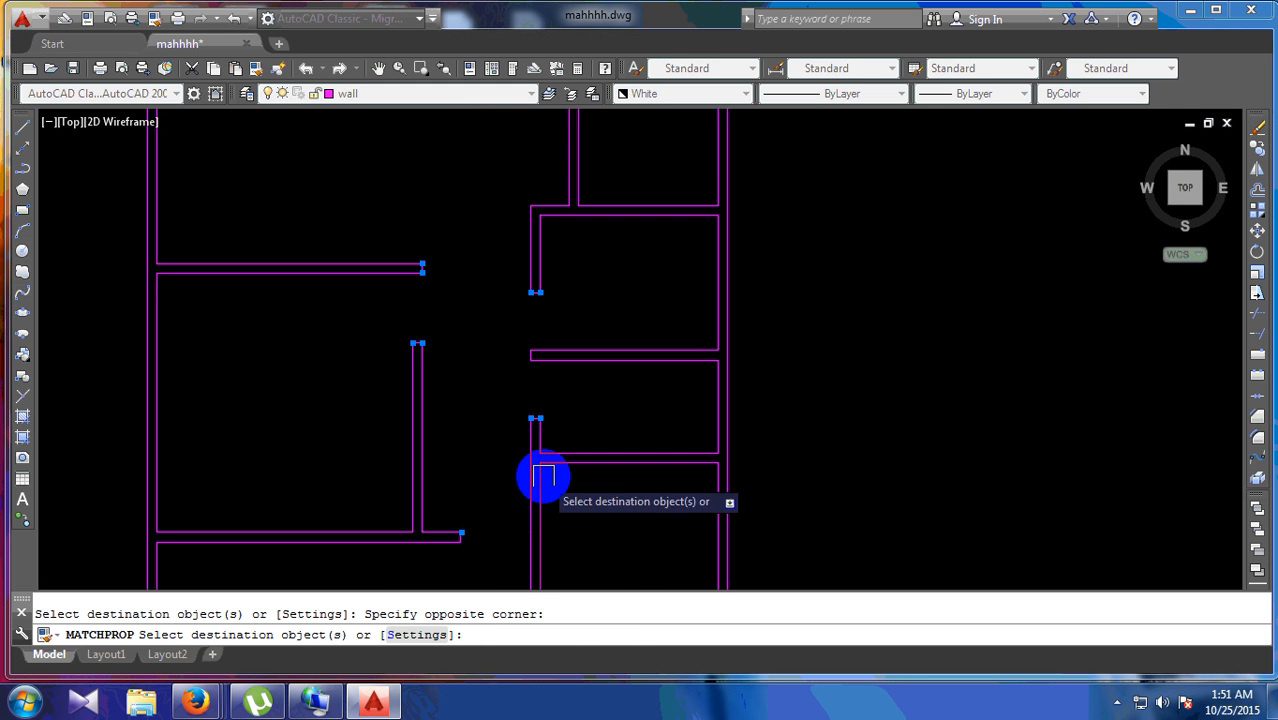
Step: Apply the wall line's properties to the whole floor plan, covering all remaining closing lines, and finish matching
scroll(597, 343, down, 6)
click(713, 146)
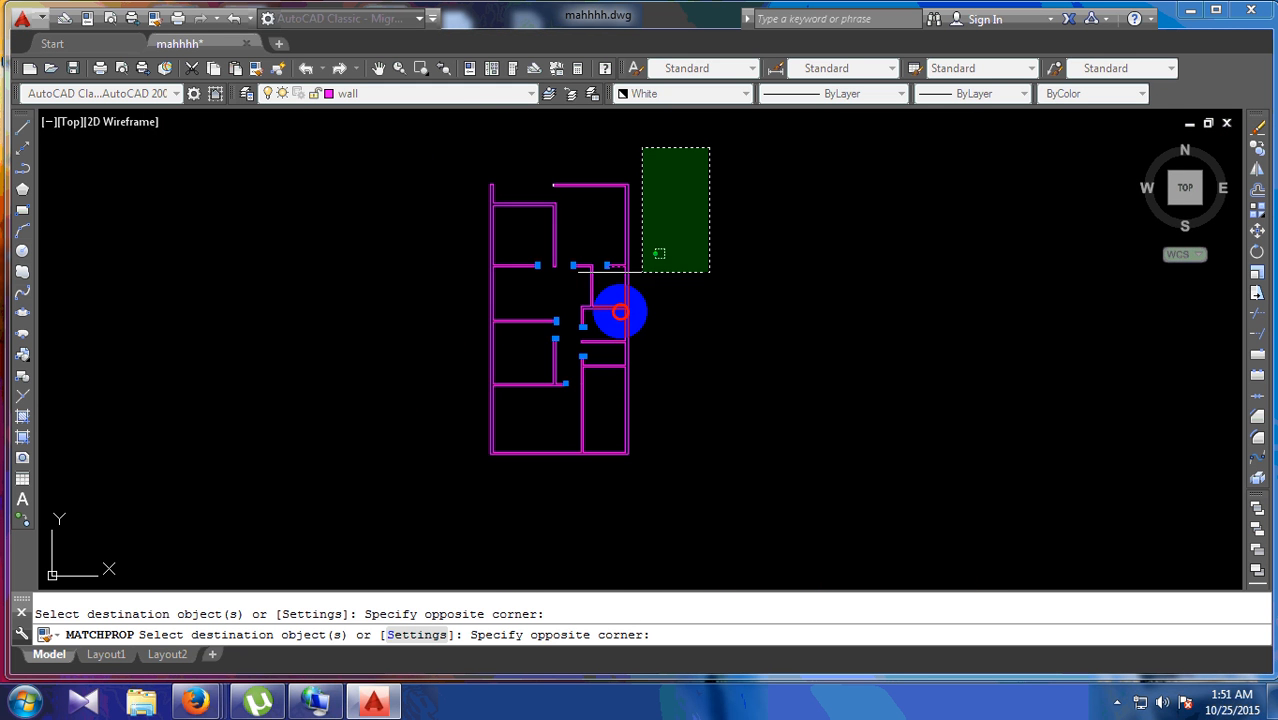
click(357, 521)
scroll(624, 130, up, 4)
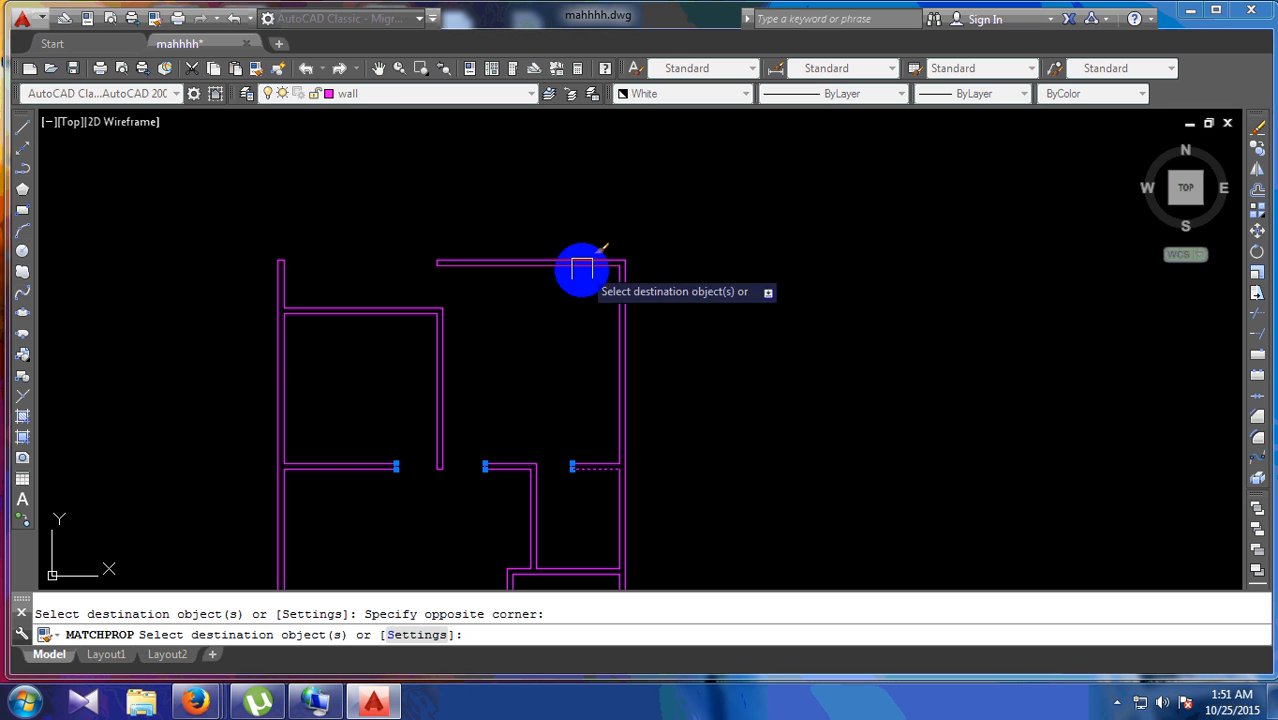
right_click(478, 206)
click(506, 218)
Step: Examine the wall ends at the upper opening and the individual wall lines around the lower rooms
scroll(357, 332, up, 2)
scroll(565, 171, up, 2)
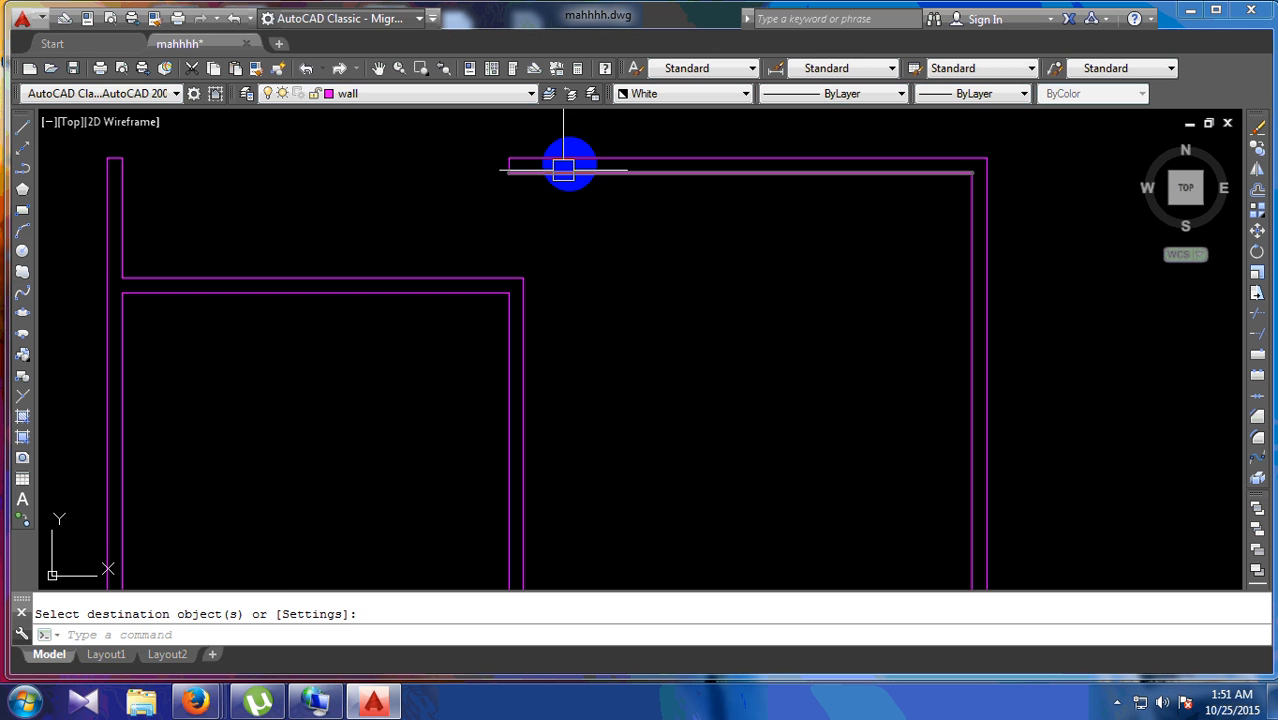
scroll(662, 471, down, 6)
scroll(608, 559, up, 5)
click(635, 533)
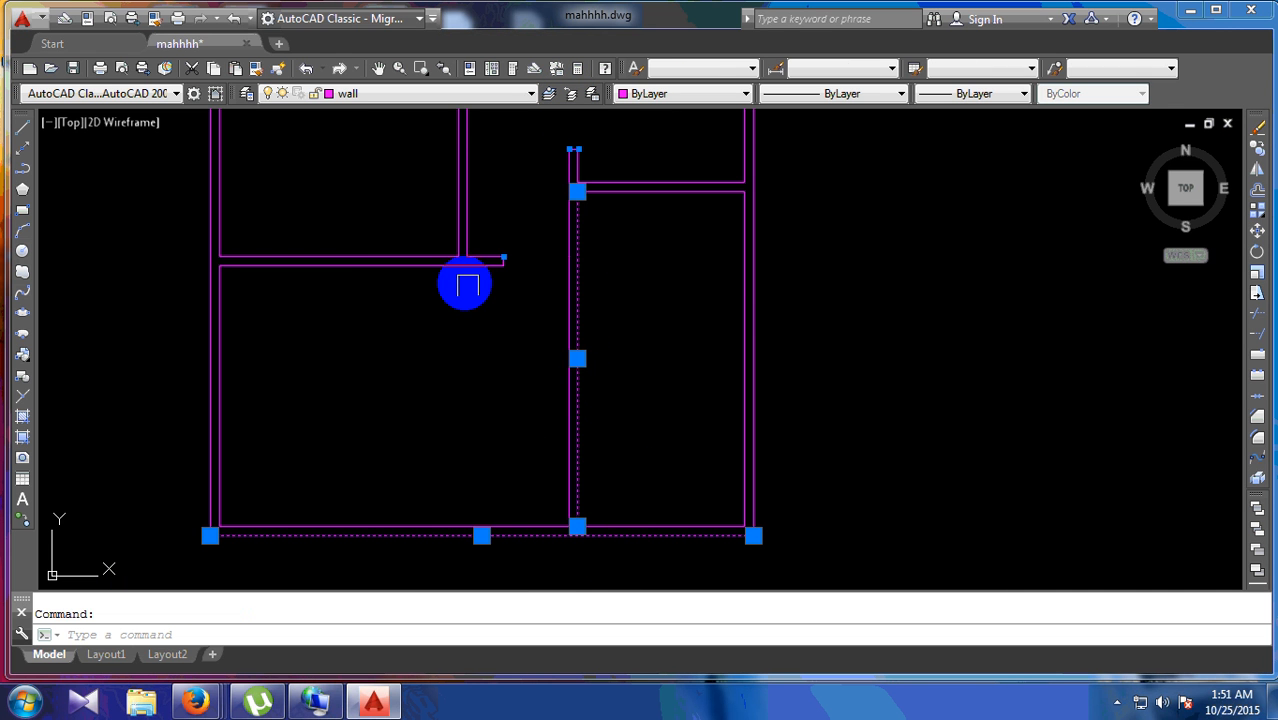
scroll(476, 491, down, 2)
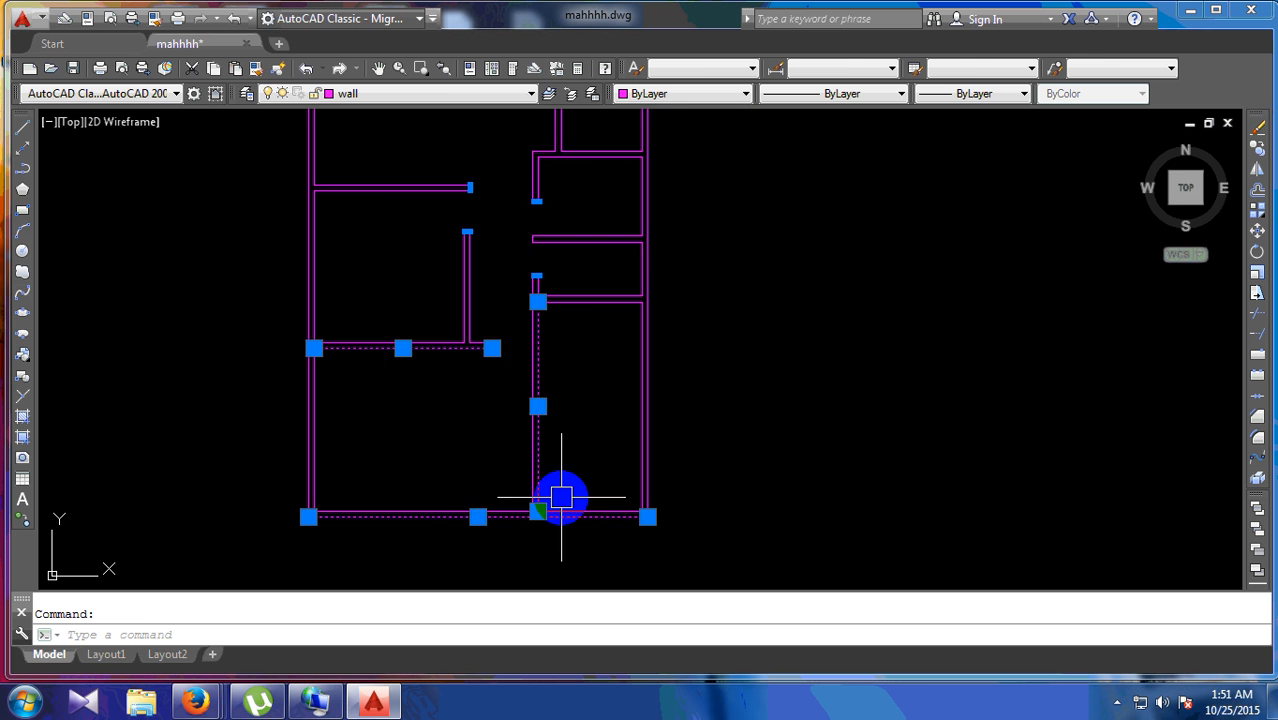
key(Escape)
scroll(510, 425, down, 2)
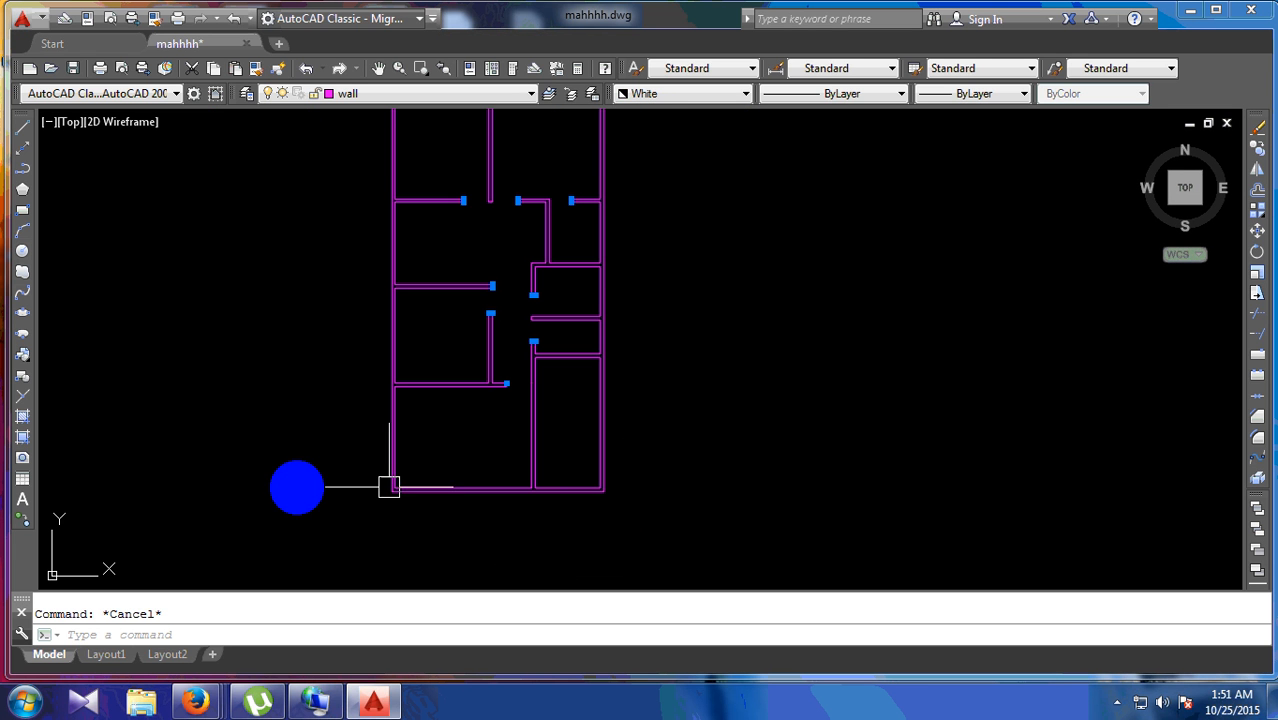
Step: Use PEDIT to convert the wall line beside the upper bath's door opening into a polyline
middle_drag(432, 350, 436, 442)
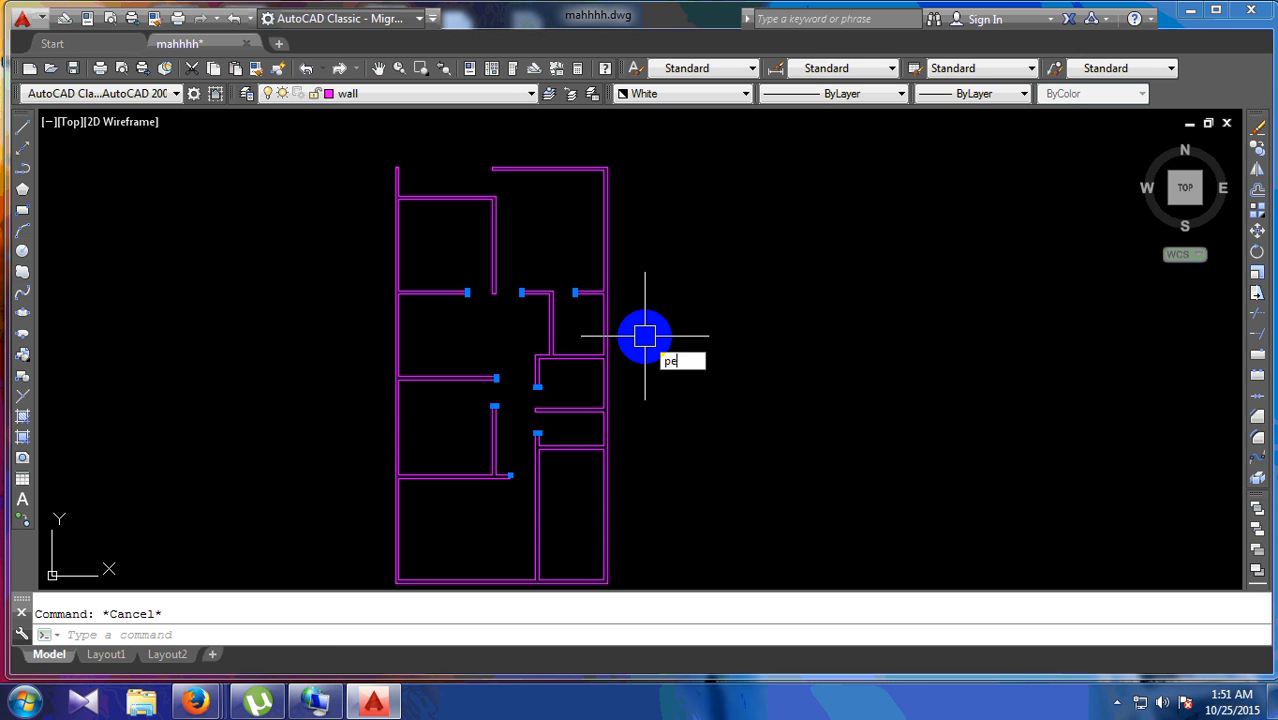
key(Return)
click(586, 290)
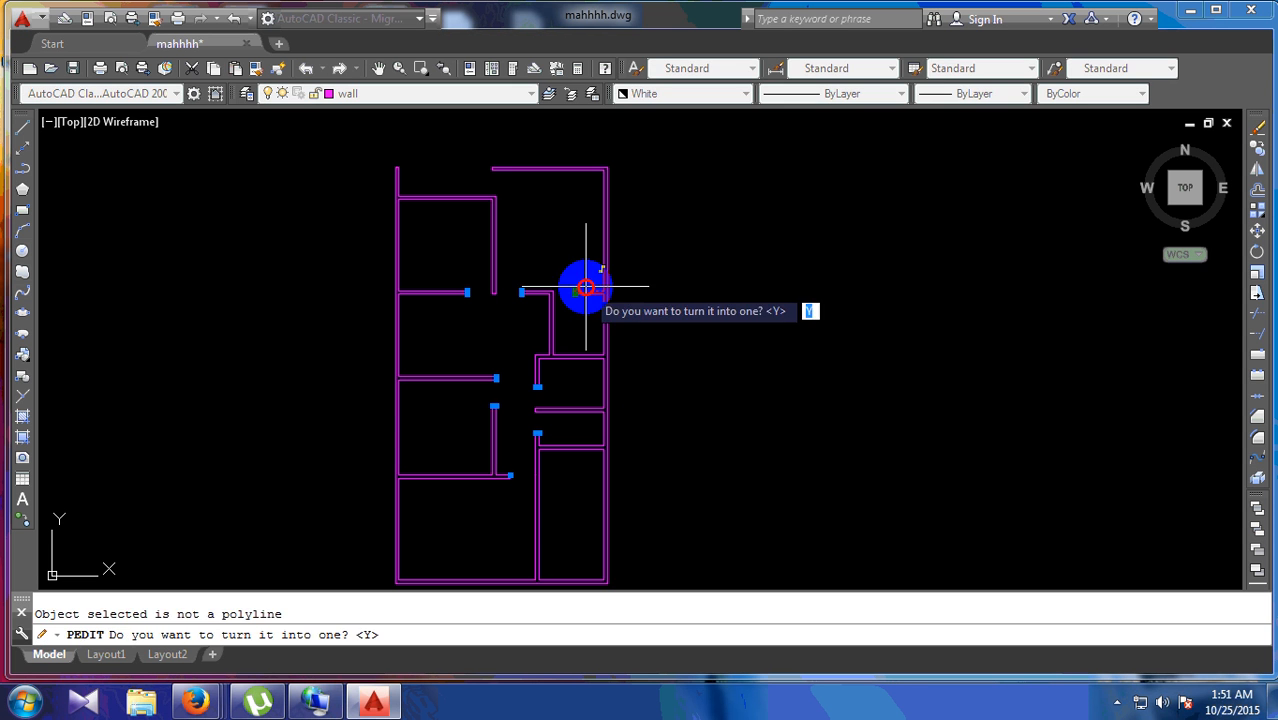
key(Return)
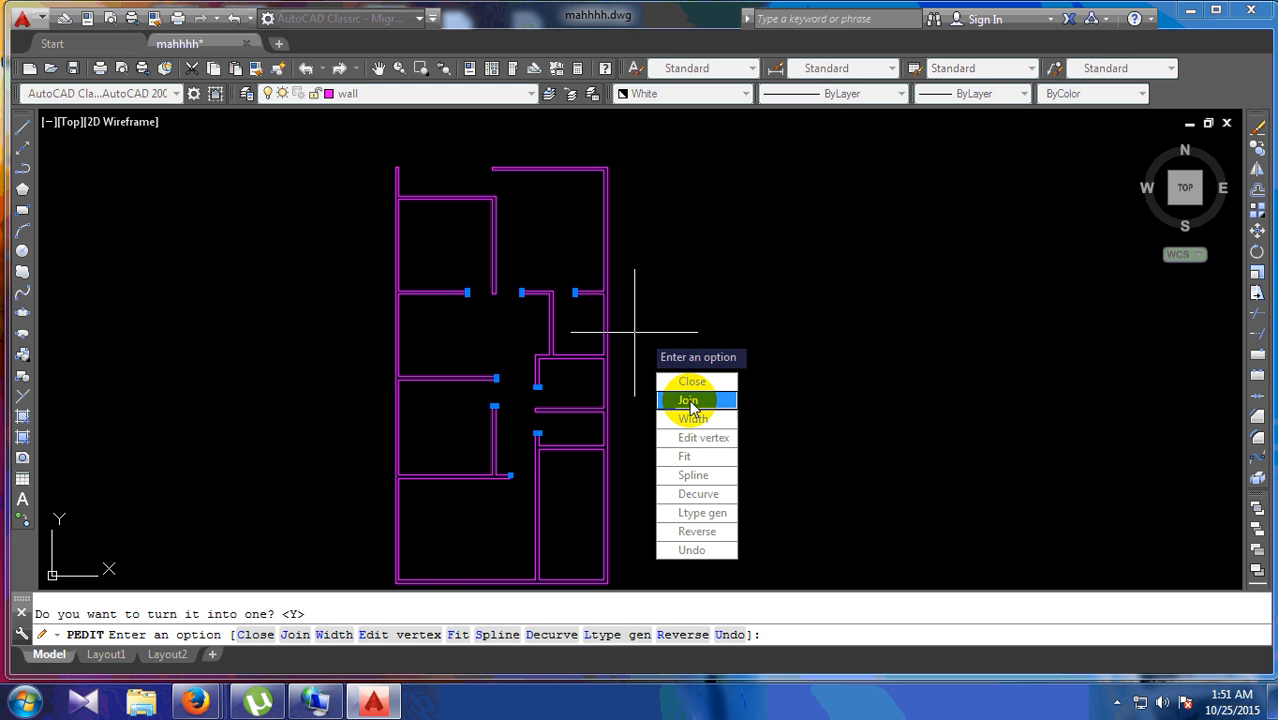
Step: Join the floor plan's connected wall segments to the polyline and select the joined wall outline
click(688, 400)
scroll(625, 155, down, 2)
click(662, 142)
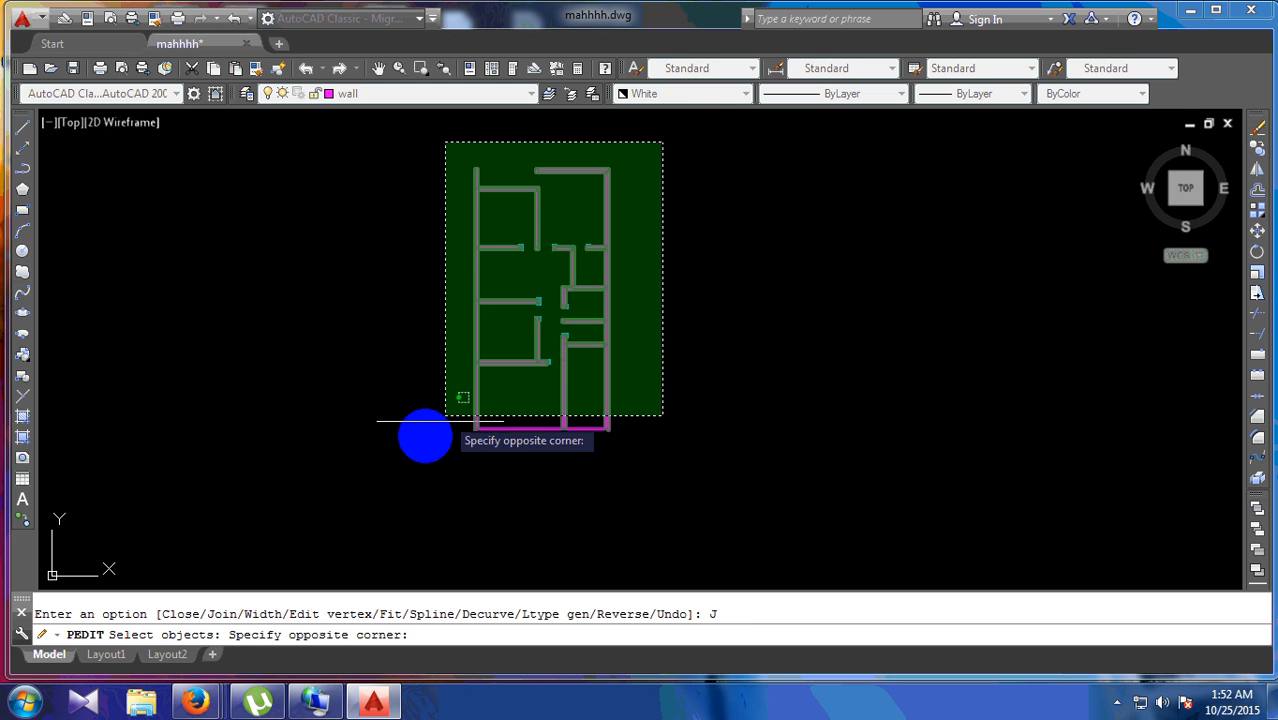
click(446, 415)
scroll(590, 385, up, 2)
right_click(622, 414)
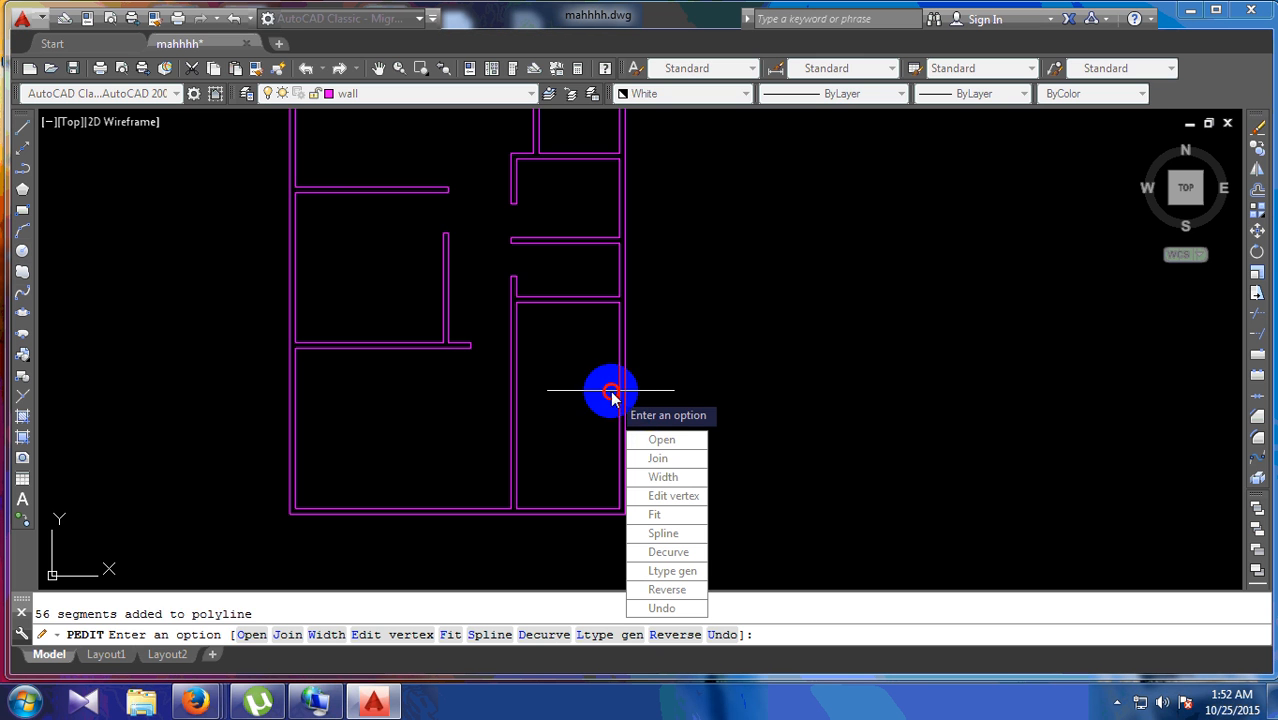
key(Escape)
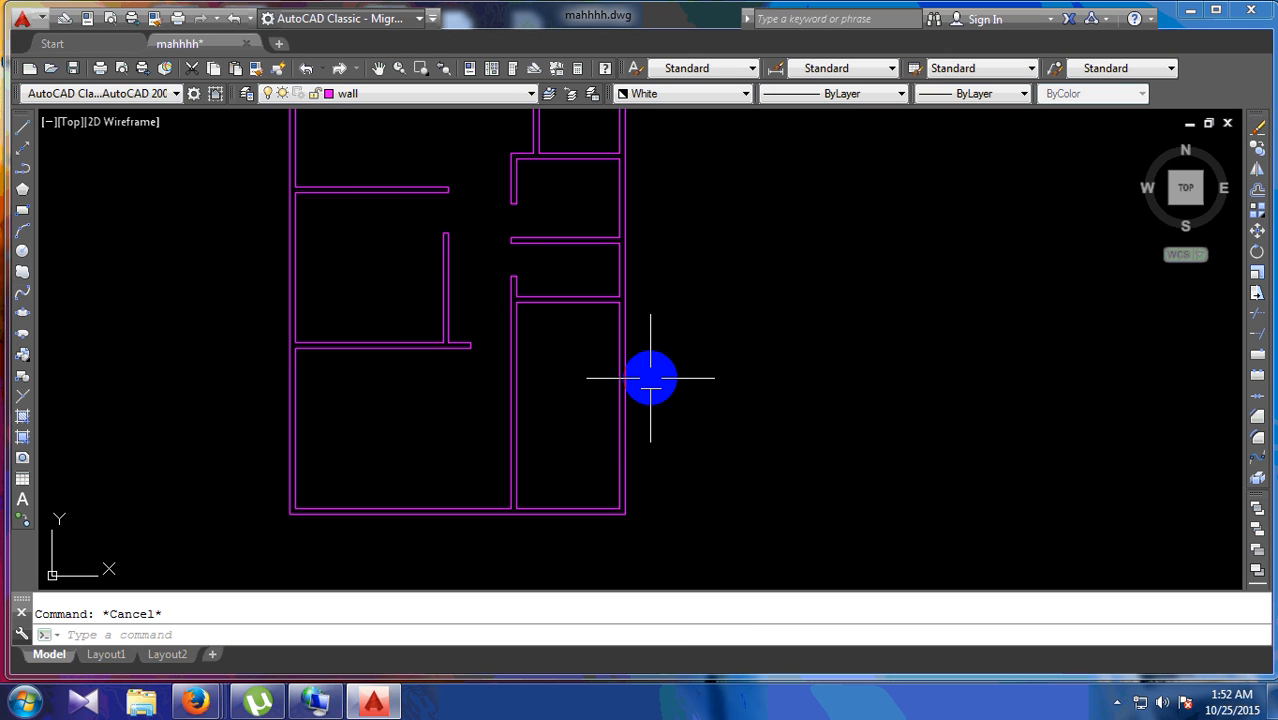
click(632, 363)
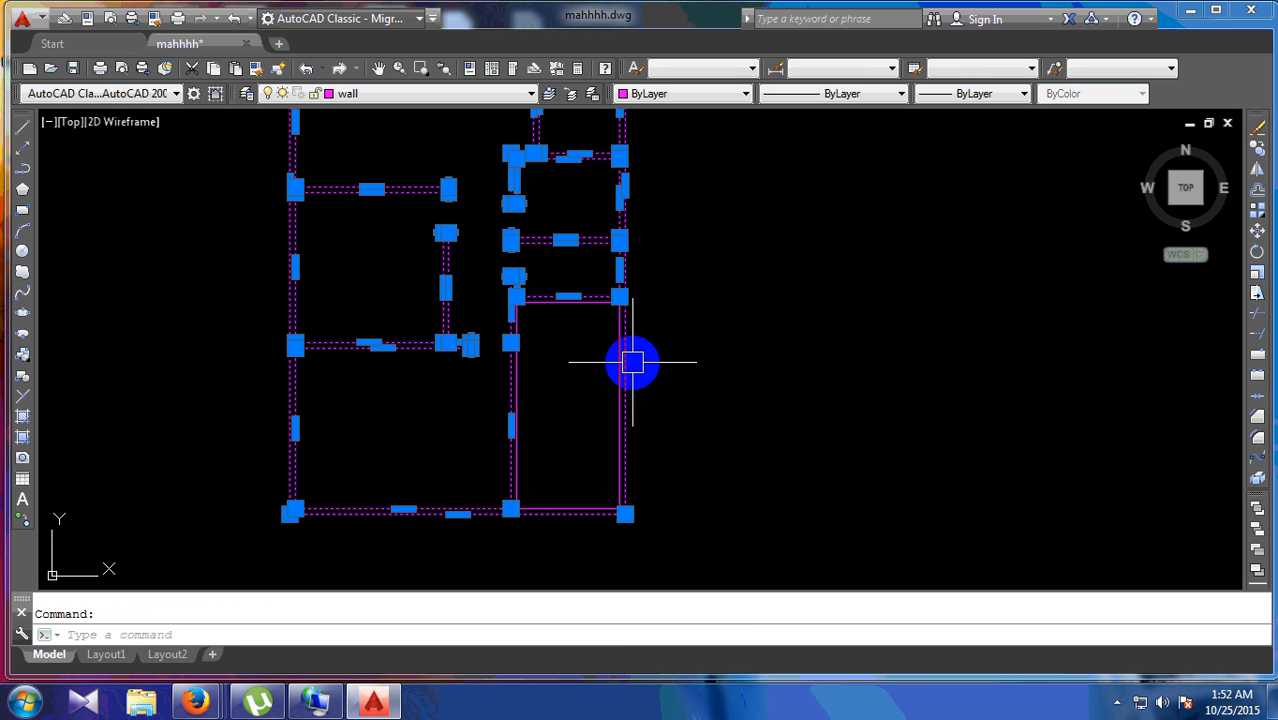
Step: Examine the joined wall outline around the enclosed lower-right room and compare it with the neighbouring openings
scroll(672, 462, down, 2)
scroll(654, 413, up, 5)
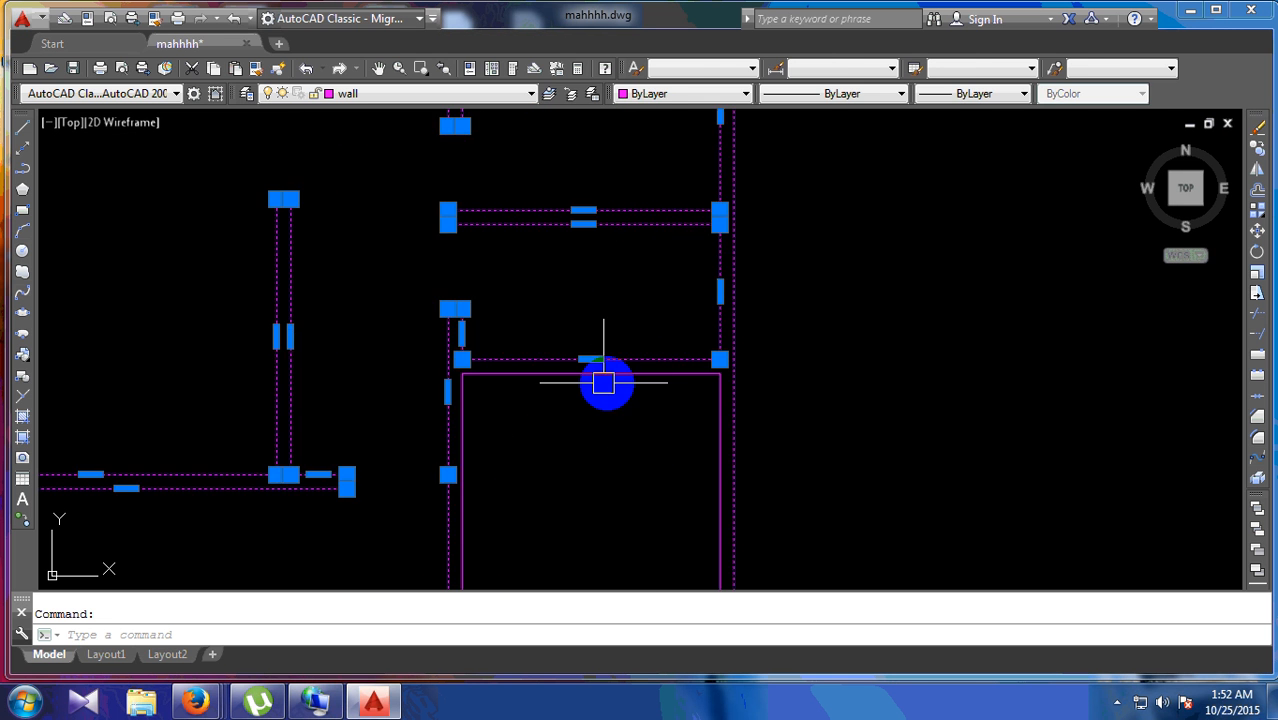
key(Escape)
scroll(639, 322, down, 3)
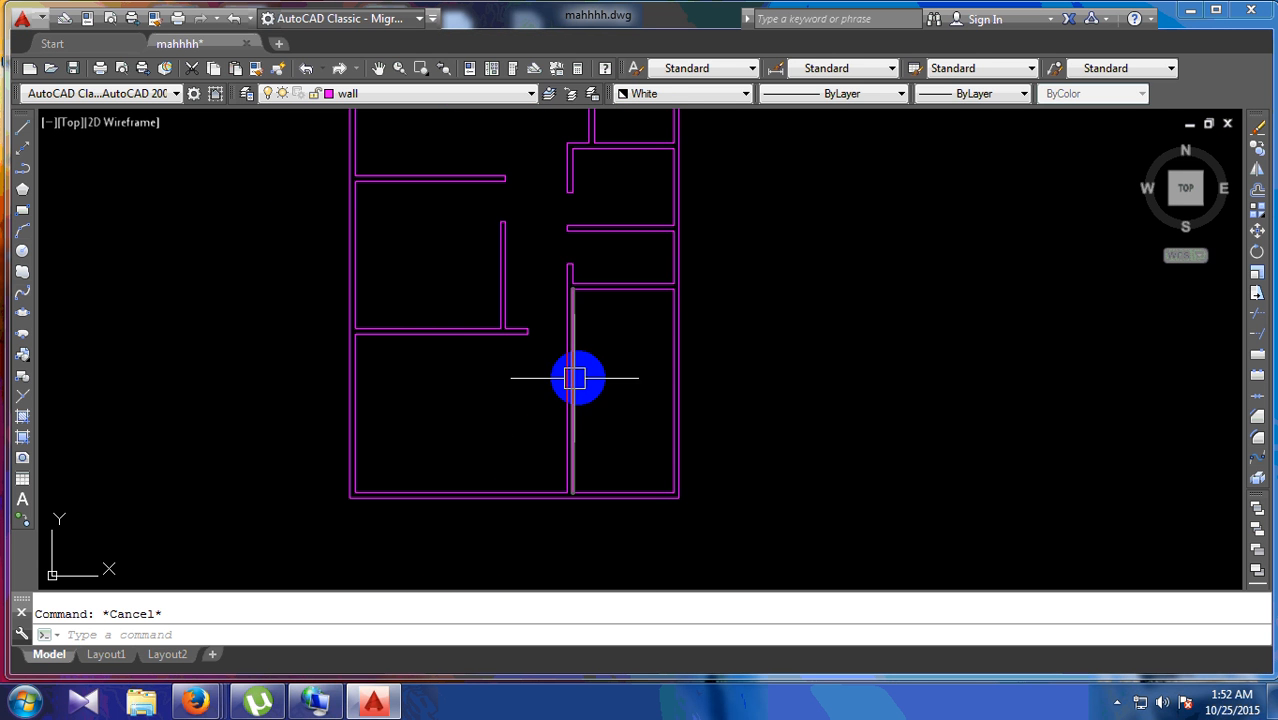
middle_drag(573, 294, 571, 527)
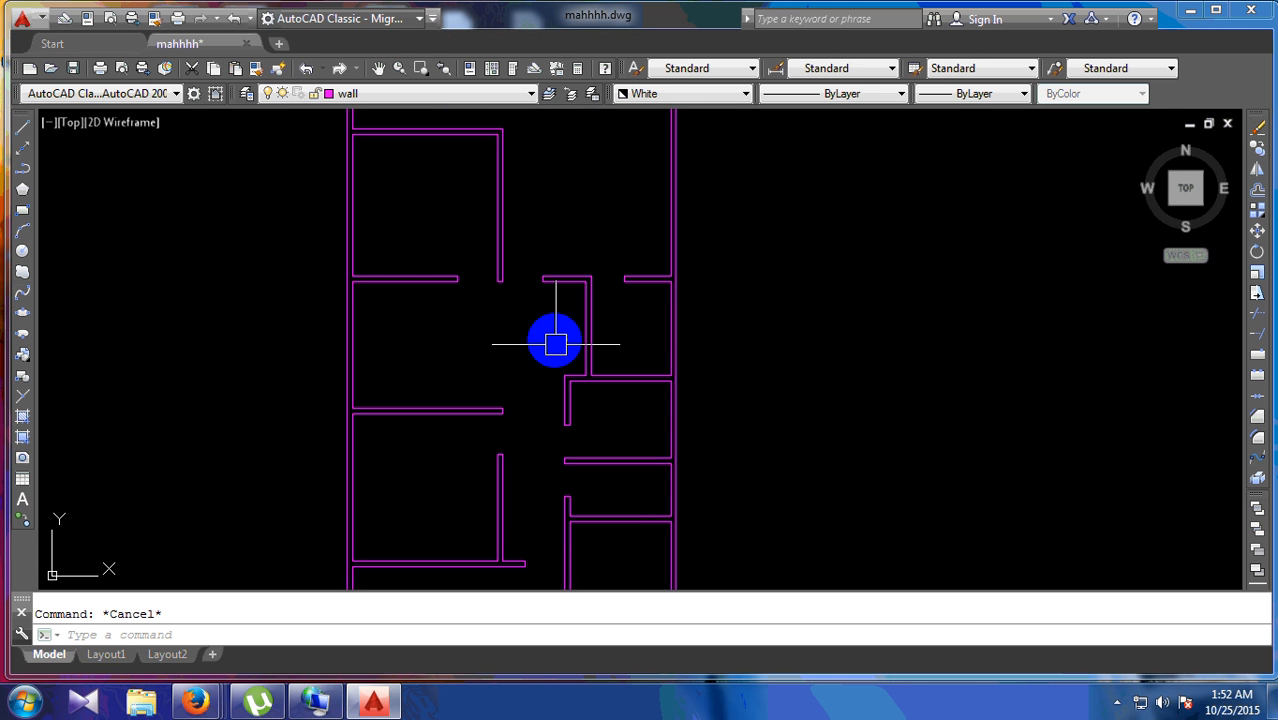
scroll(556, 341, down, 2)
scroll(569, 542, up, 6)
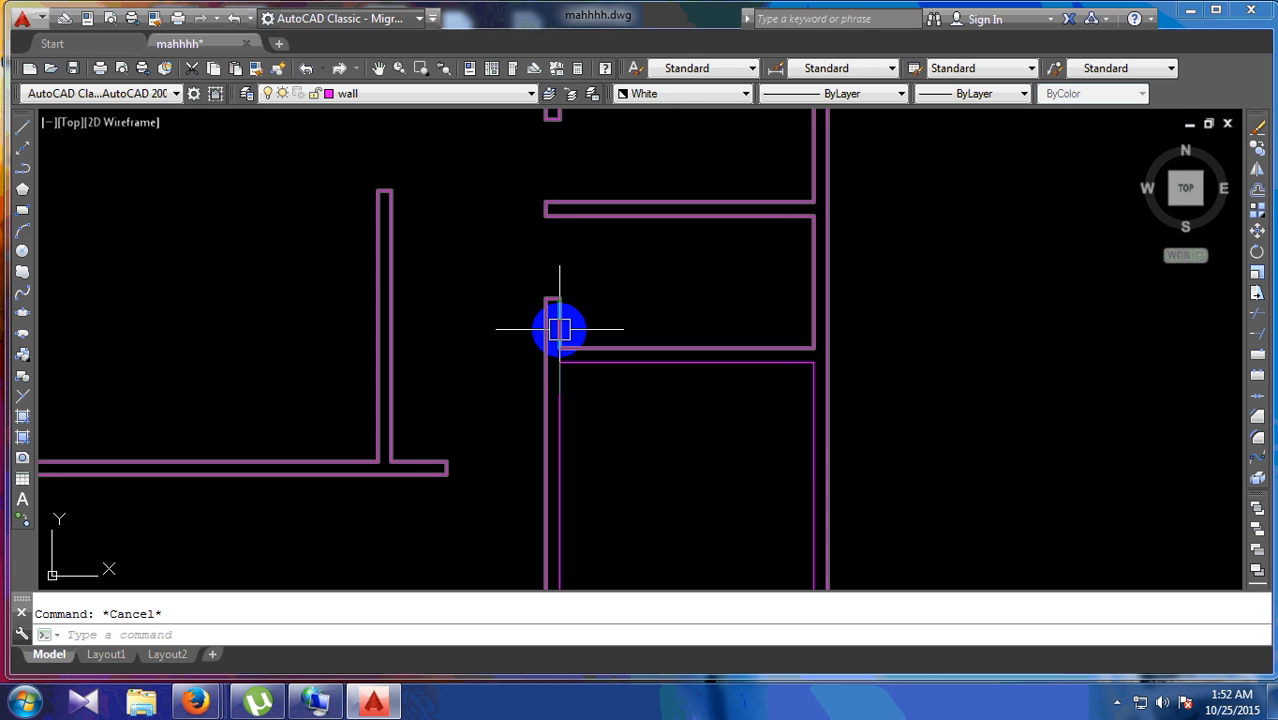
scroll(584, 368, up, 4)
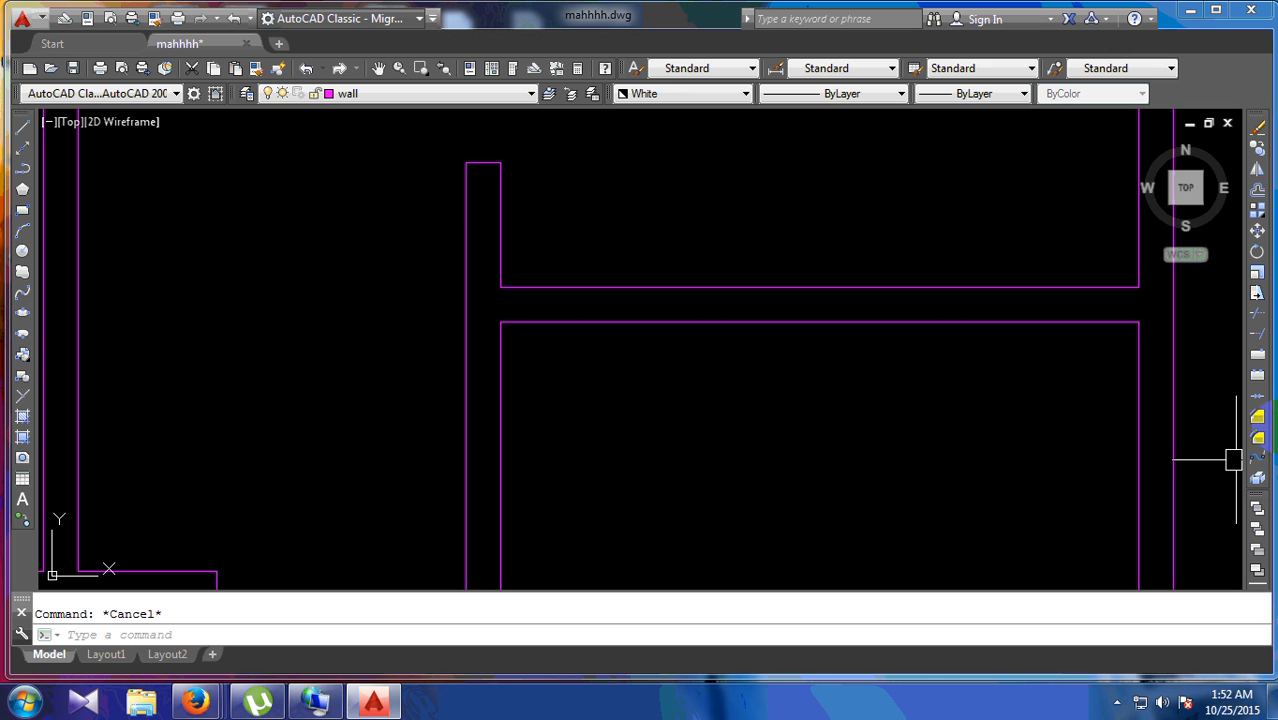
Step: Extend the lower-right room's upper wall line to the adjoining wall's outer face and offset it downward to mark a door opening
click(1257, 335)
click(606, 324)
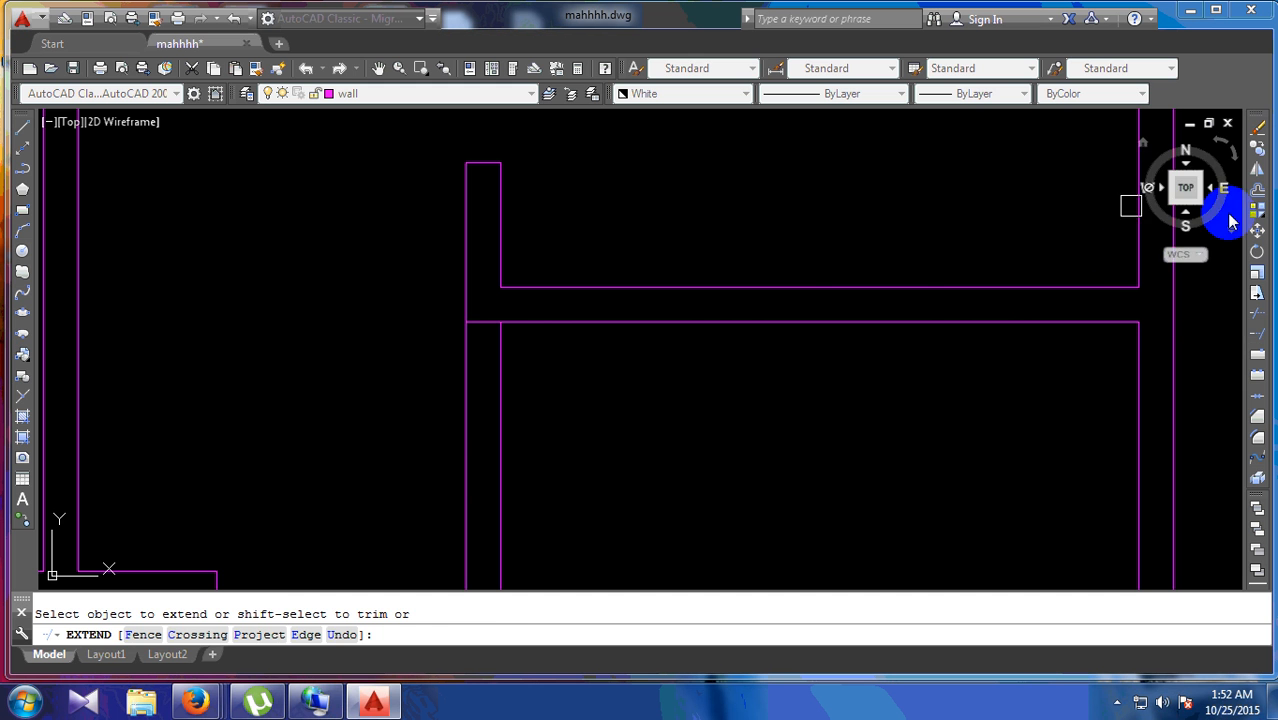
click(1258, 190)
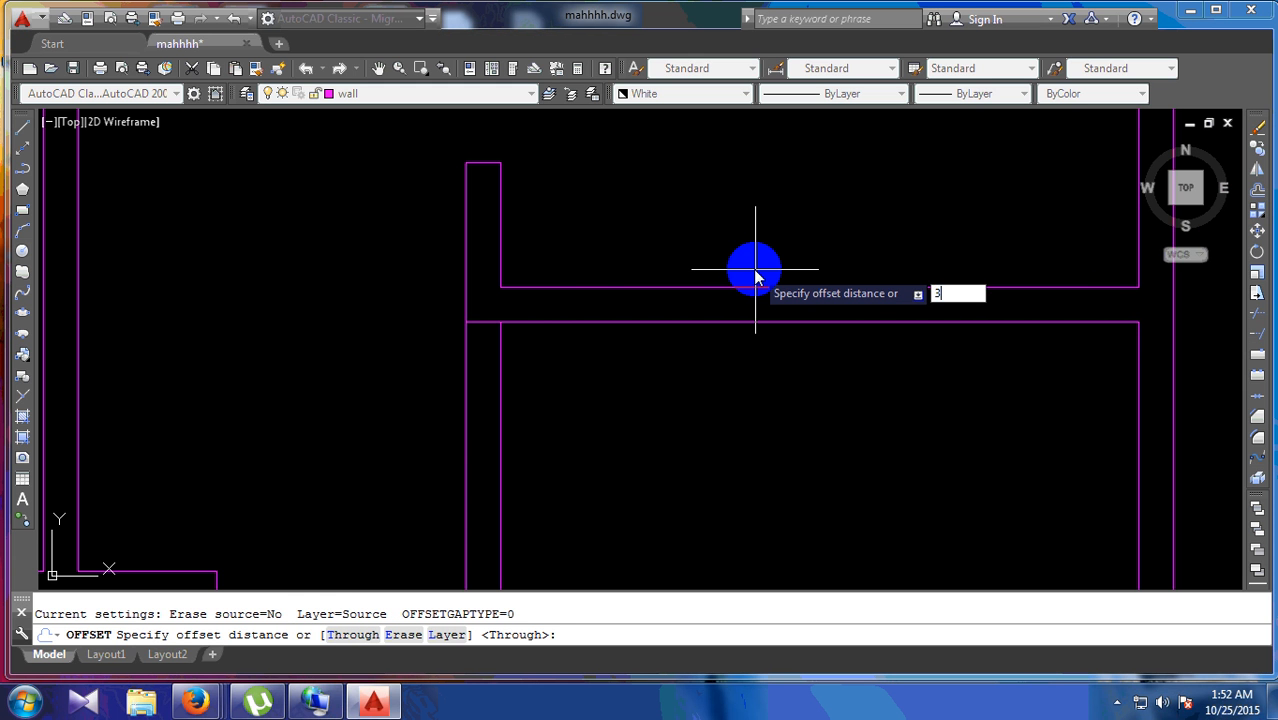
key(Return)
click(673, 321)
click(705, 394)
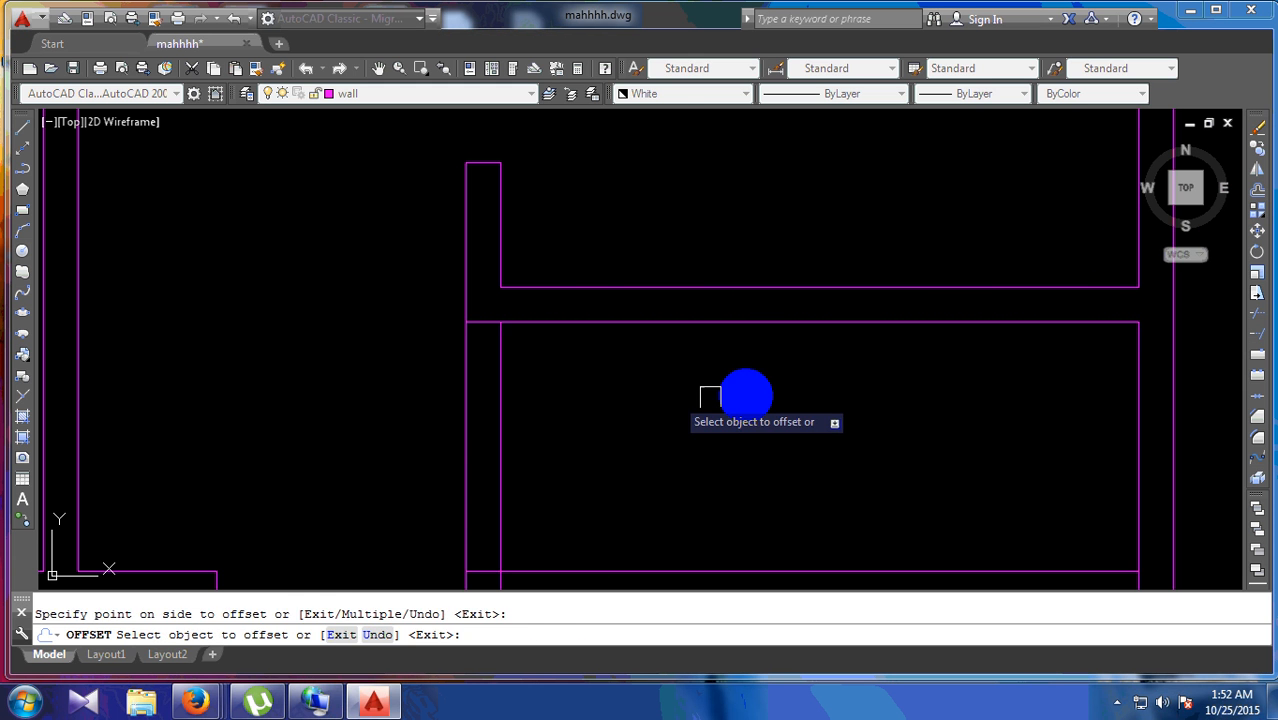
Step: Trim the side wall lines between the two opening lines and remove the excess offset line across the lower-right room
scroll(504, 382, down, 2)
click(1155, 271)
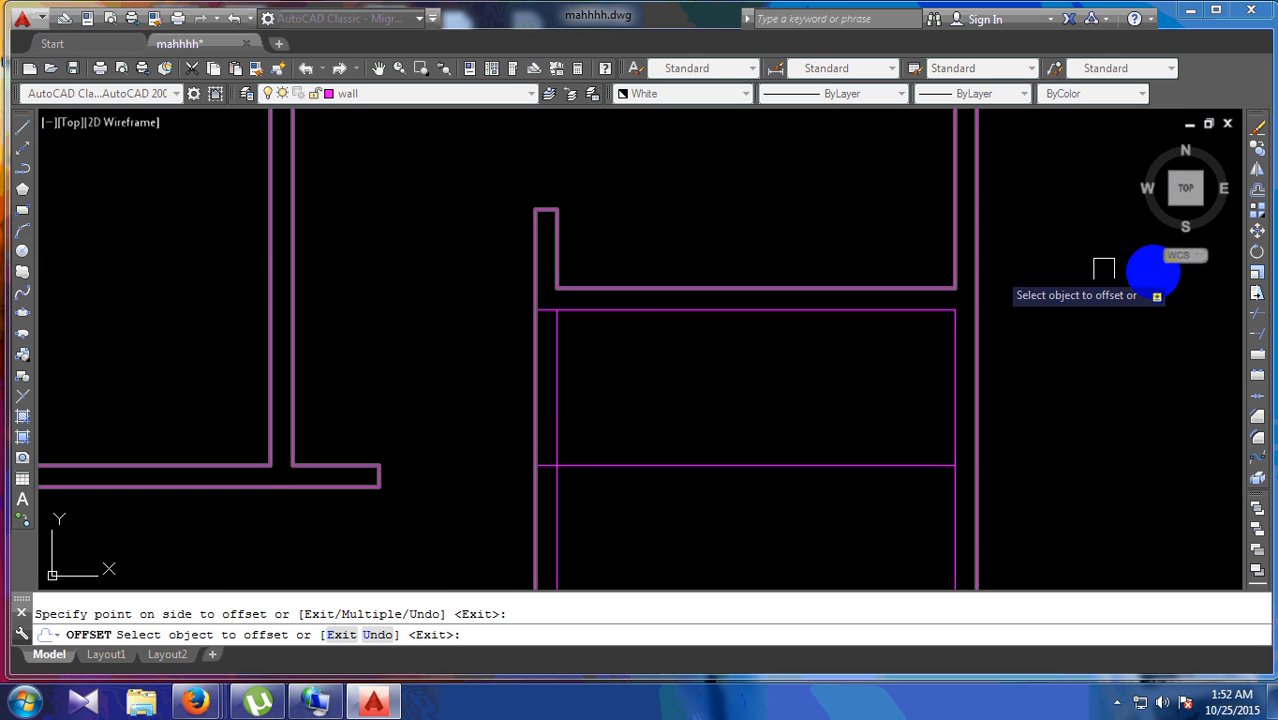
click(1257, 314)
key(Return)
click(619, 371)
click(456, 399)
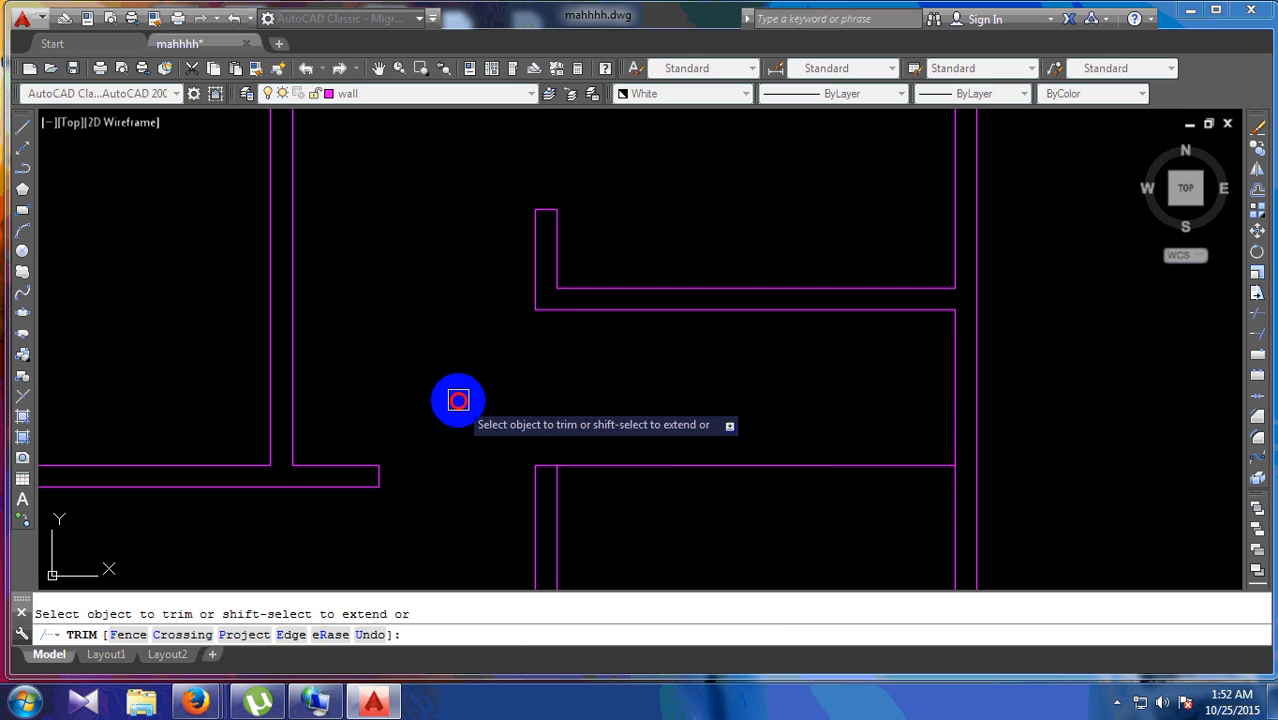
click(713, 428)
click(640, 504)
scroll(645, 390, down, 2)
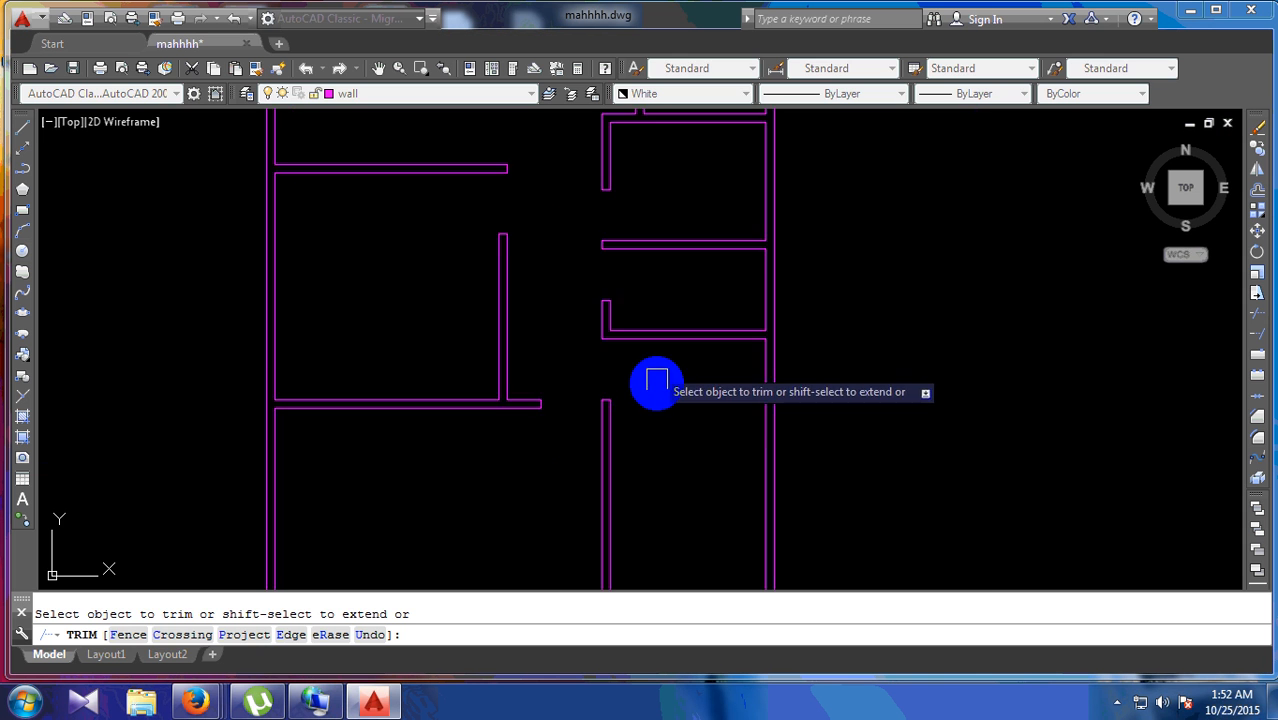
key(Escape)
Step: Use PEDIT to convert the inner wall line below the new door opening into a polyline
scroll(604, 399, up, 2)
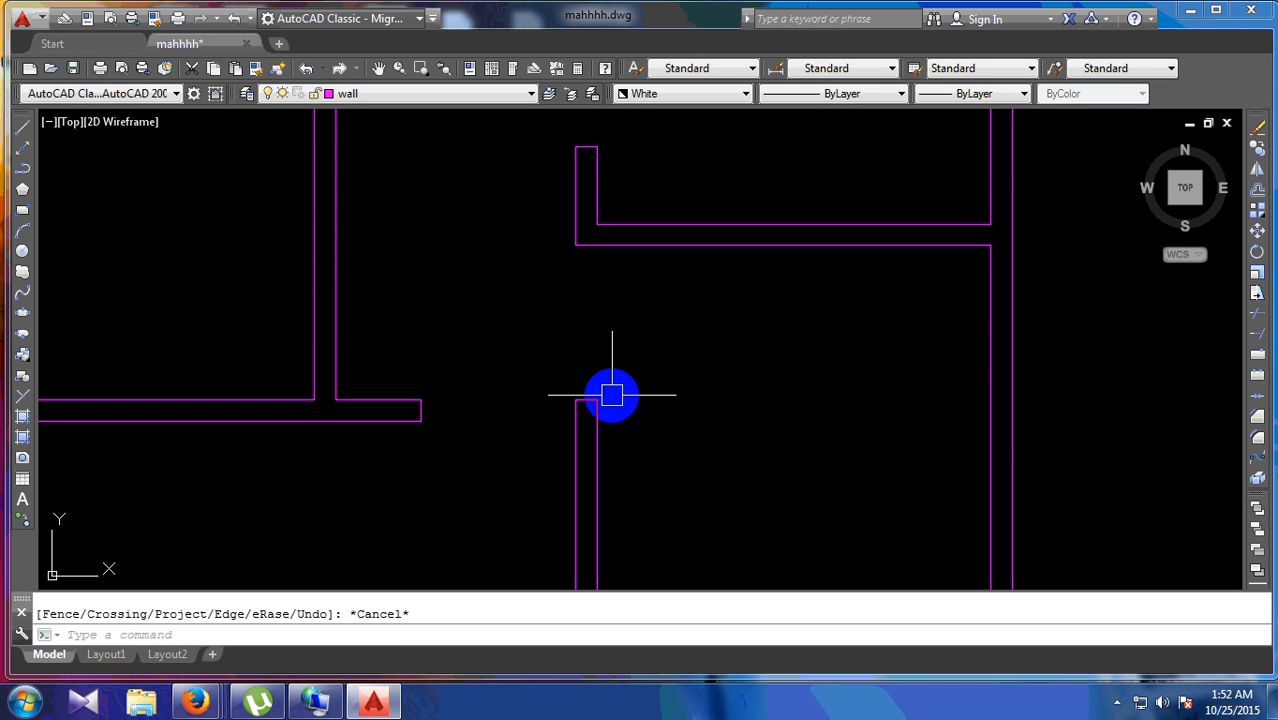
text(p)
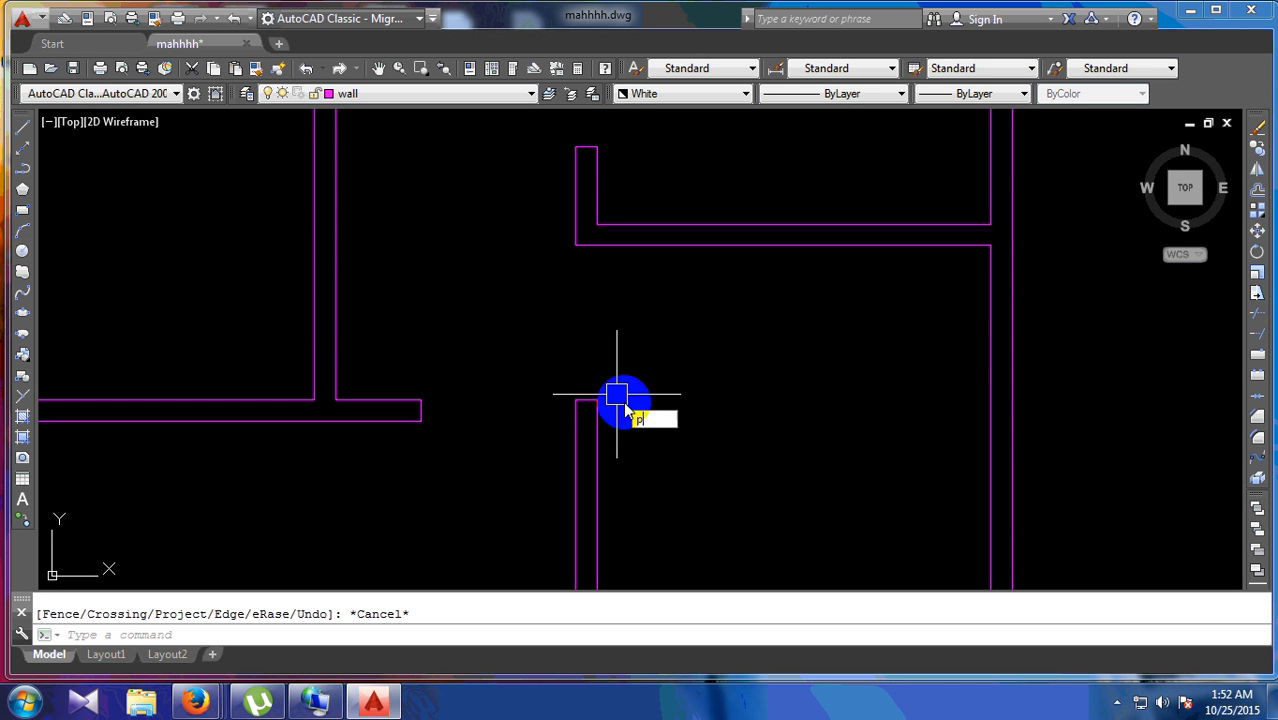
text(e)
key(Return)
click(600, 441)
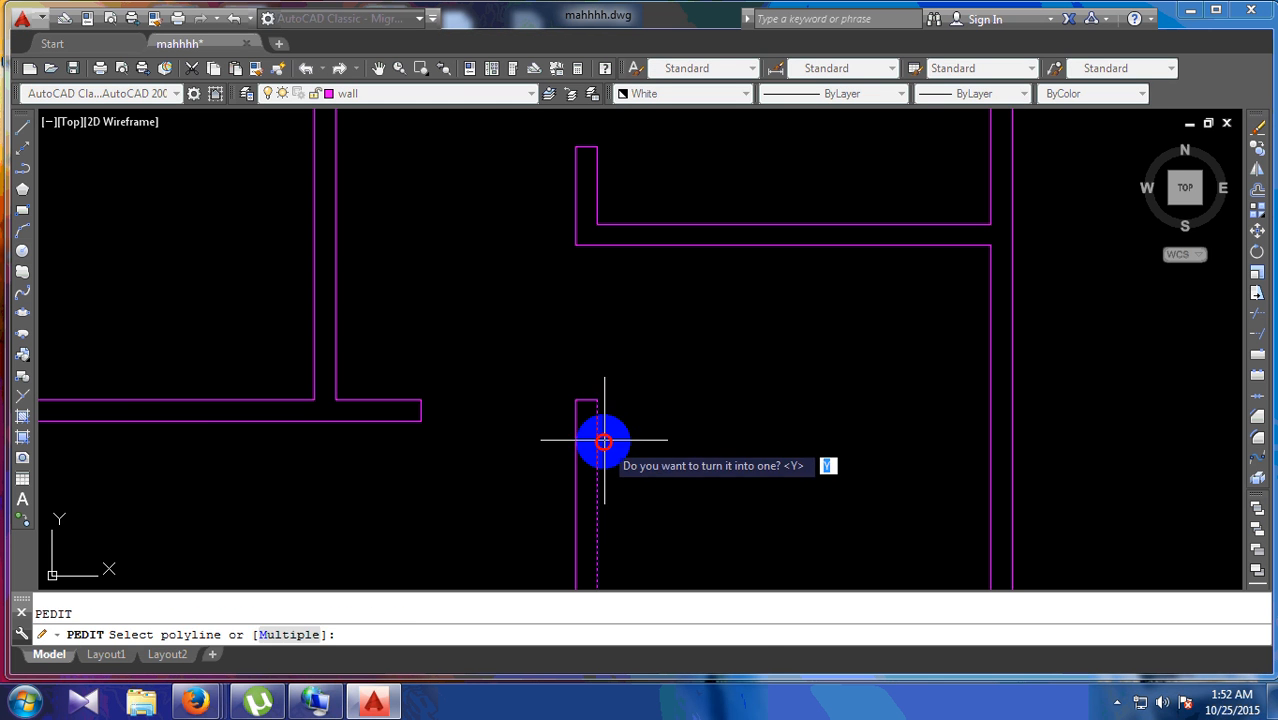
key(Return)
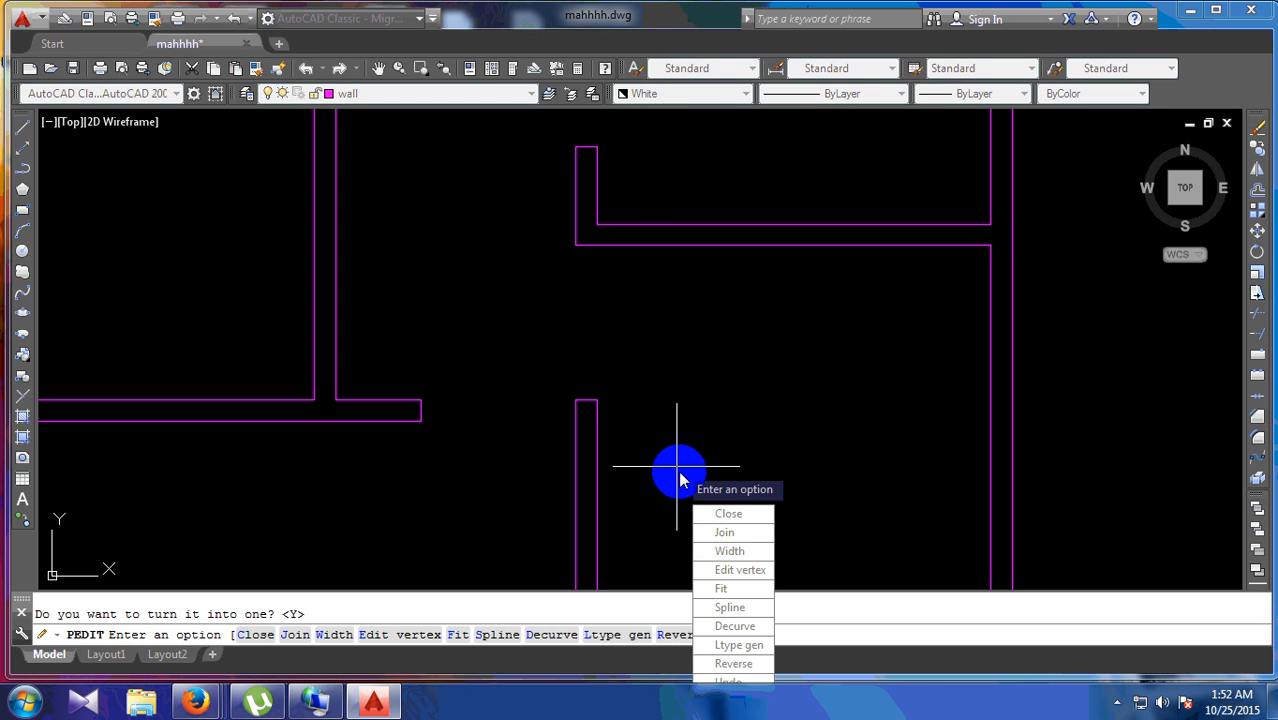
Step: Join the existing wall outline and the lower-right room's boundary lines to the polyline, and finish PEDIT
click(722, 533)
drag(673, 359, 659, 314)
click(689, 243)
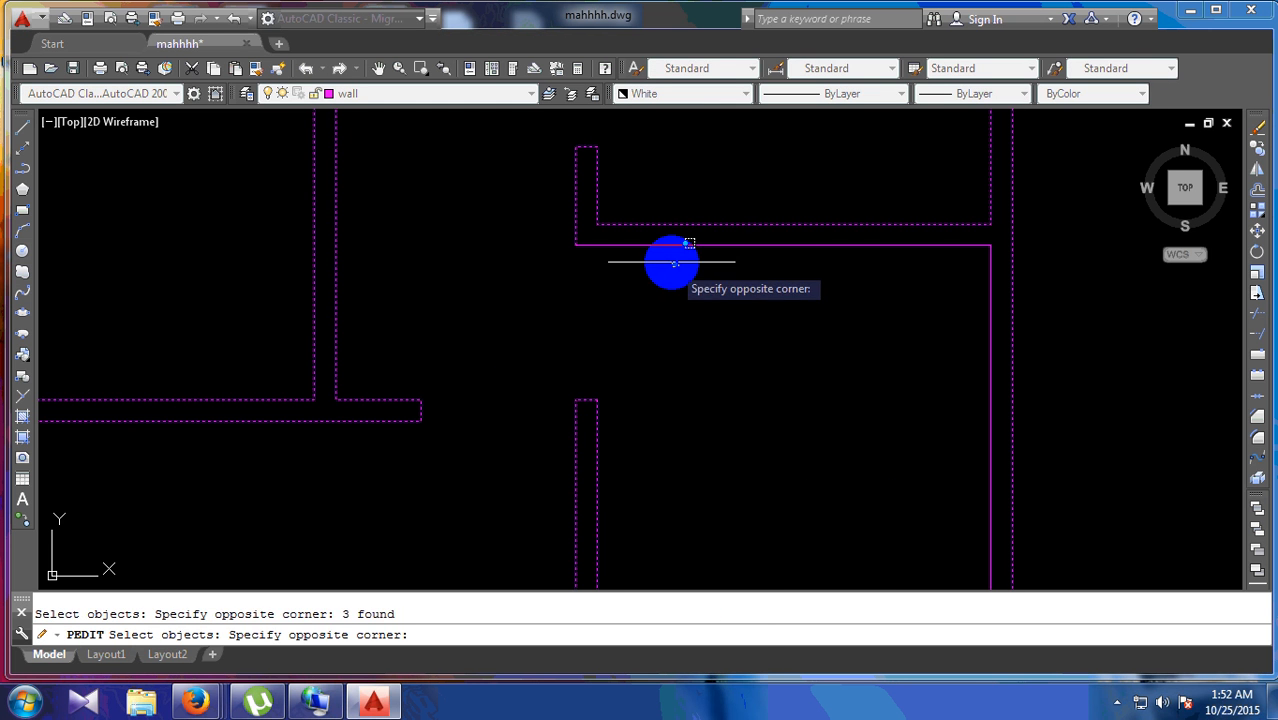
click(695, 236)
click(690, 246)
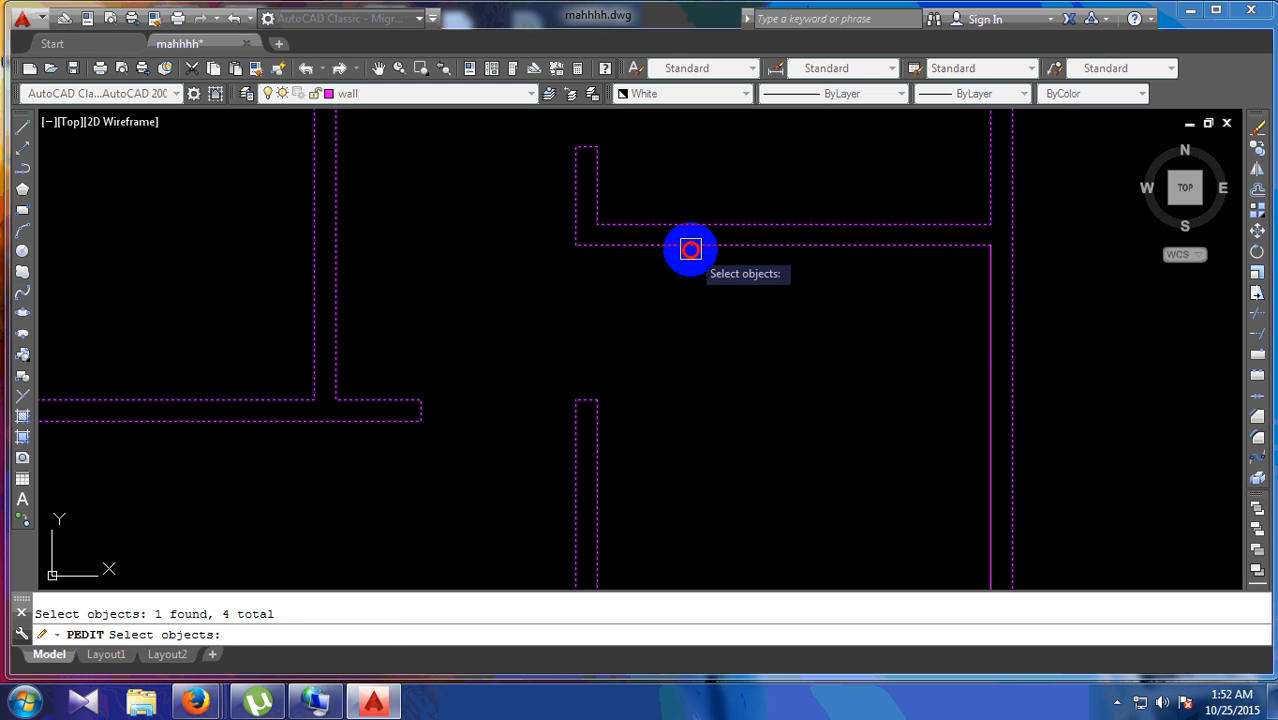
click(984, 323)
scroll(940, 330, down, 3)
click(870, 534)
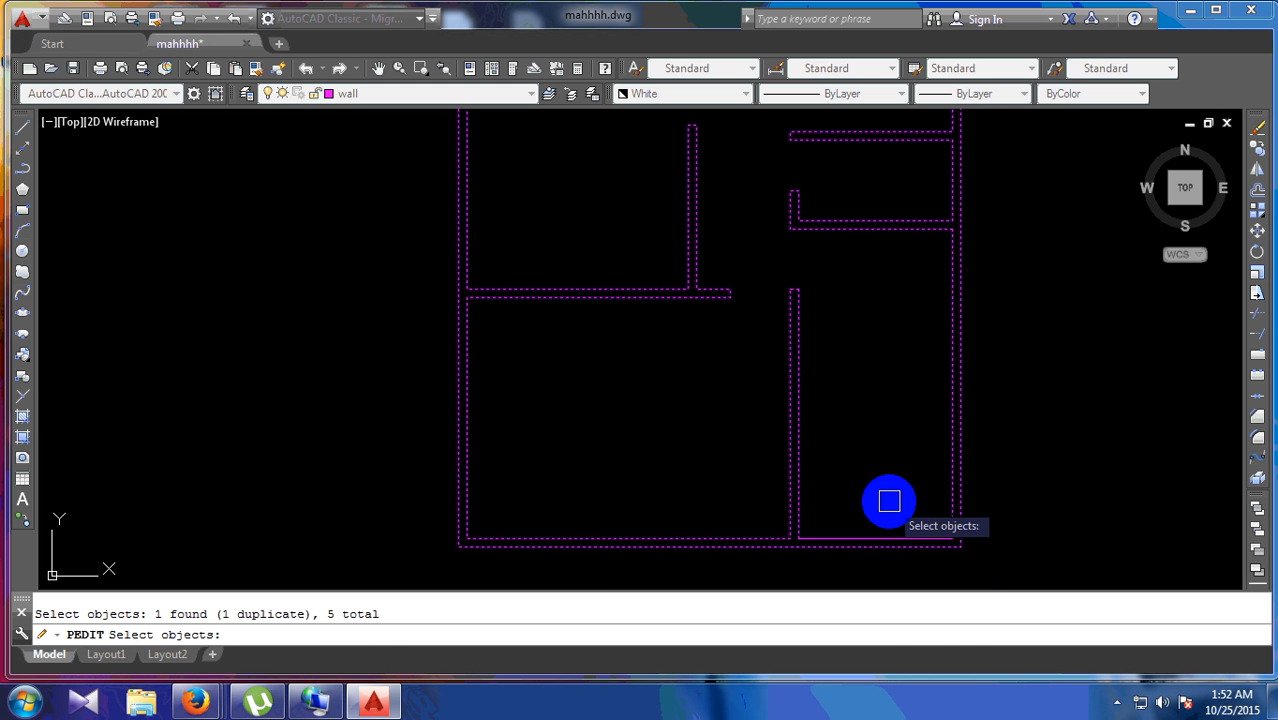
click(877, 533)
key(Return)
click(931, 489)
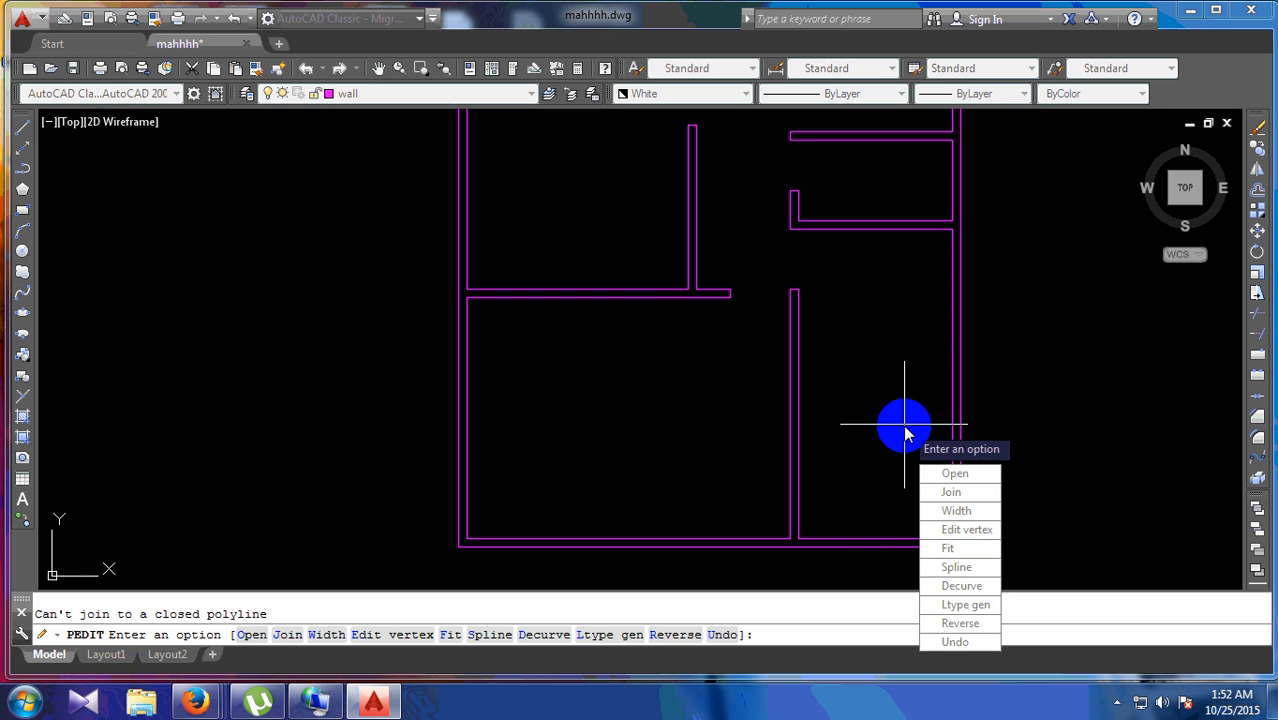
key(Escape)
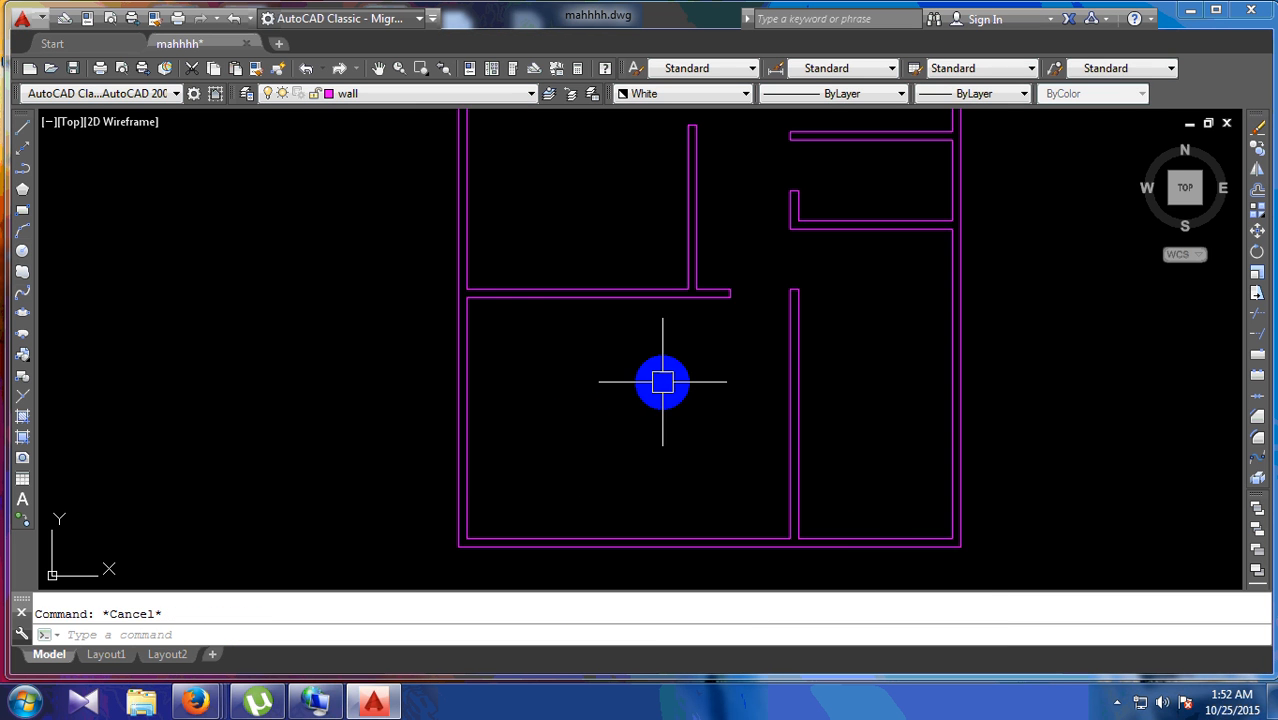
Step: Check by selecting the walls whether the whole floor plan is joined, and clear the selection
middle_drag(662, 379, 576, 457)
scroll(441, 376, down, 6)
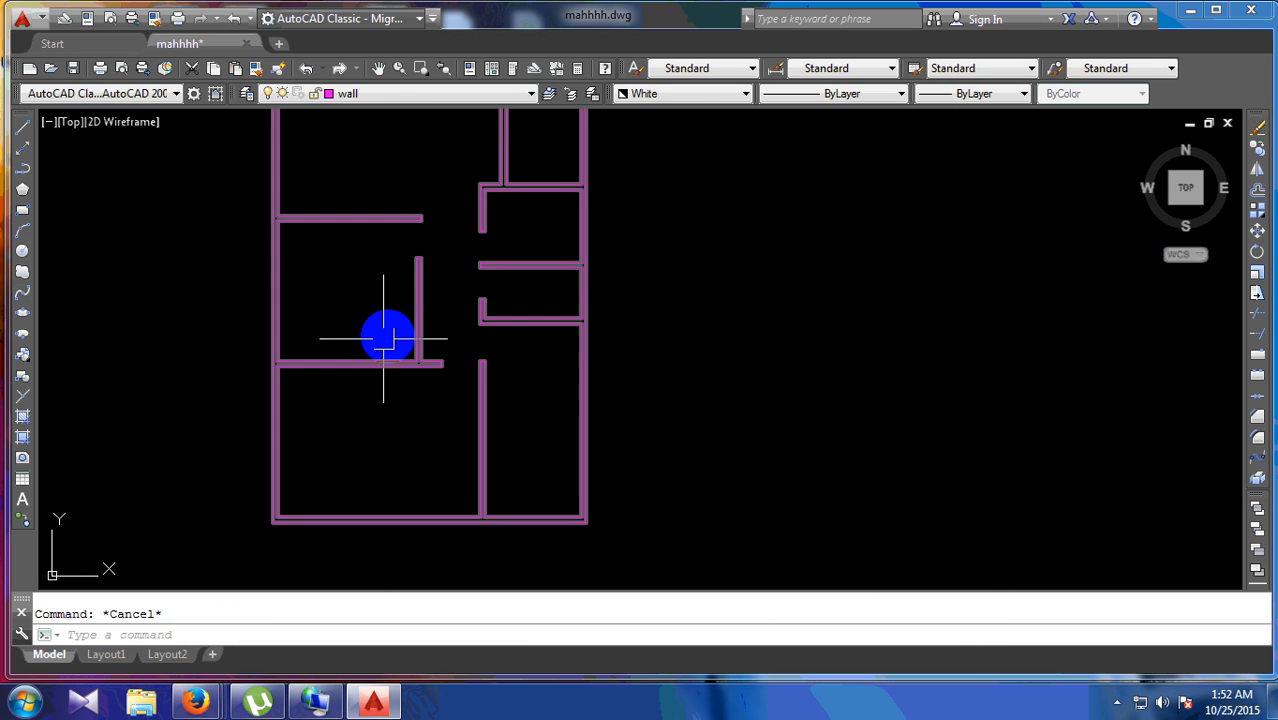
click(508, 163)
click(433, 397)
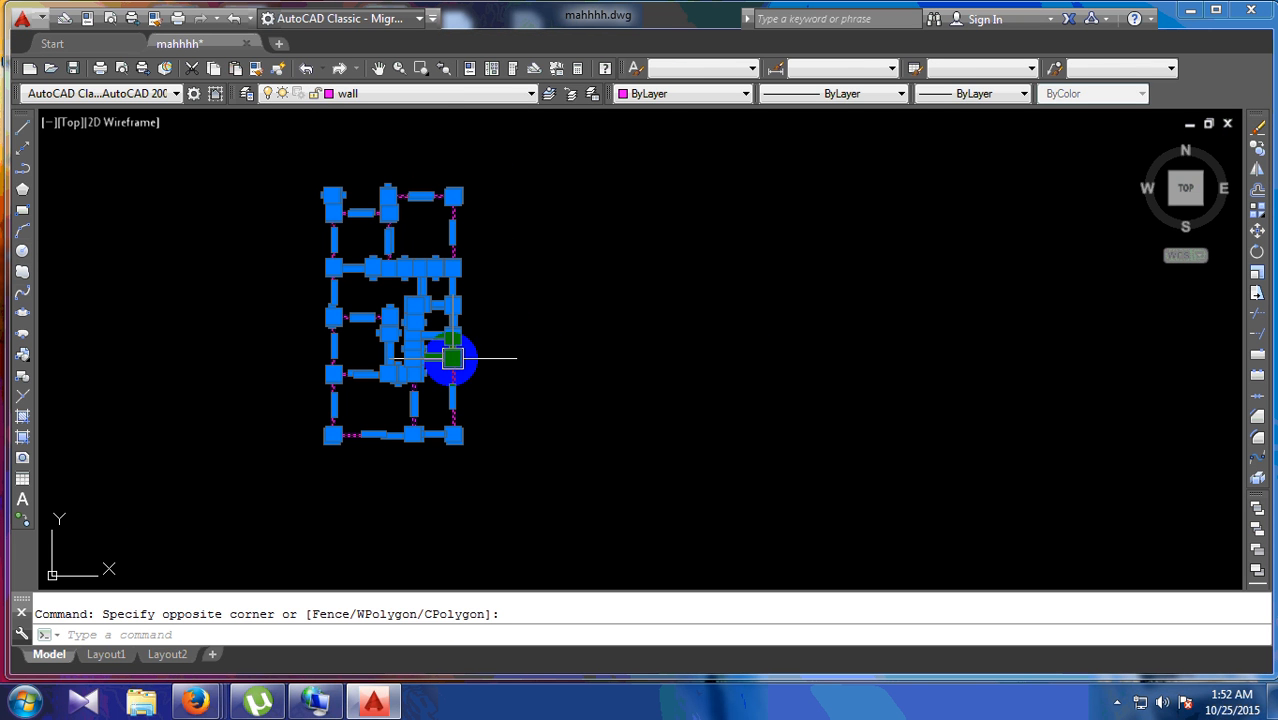
key(Escape)
scroll(348, 328, up, 2)
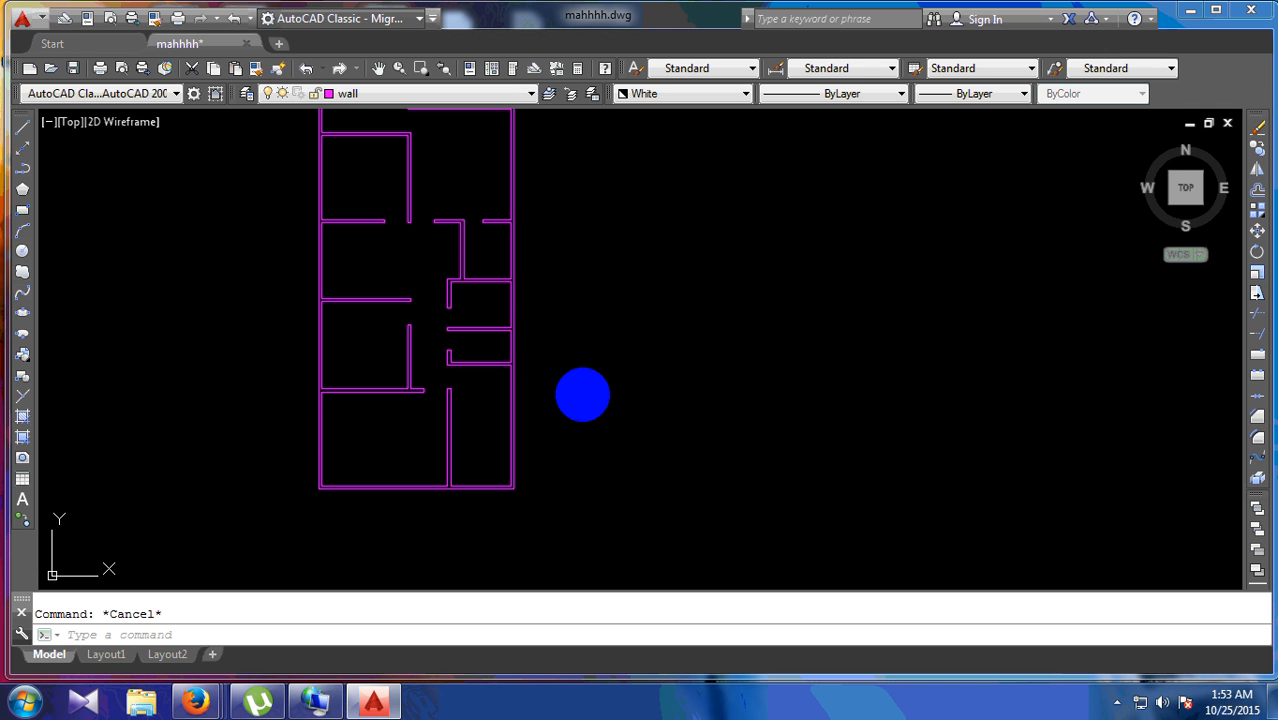
middle_drag(530, 332, 551, 419)
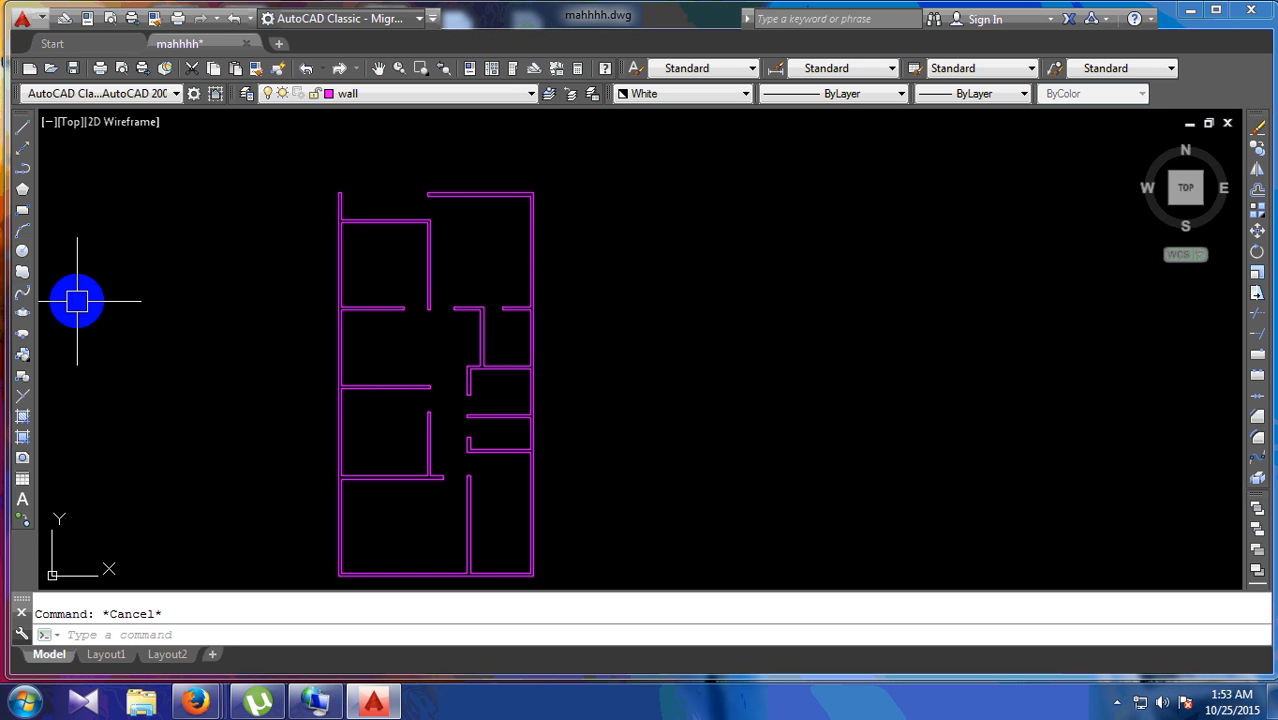
Step: Copy the entire wall outline to the empty area east of the original floor plan
click(1258, 147)
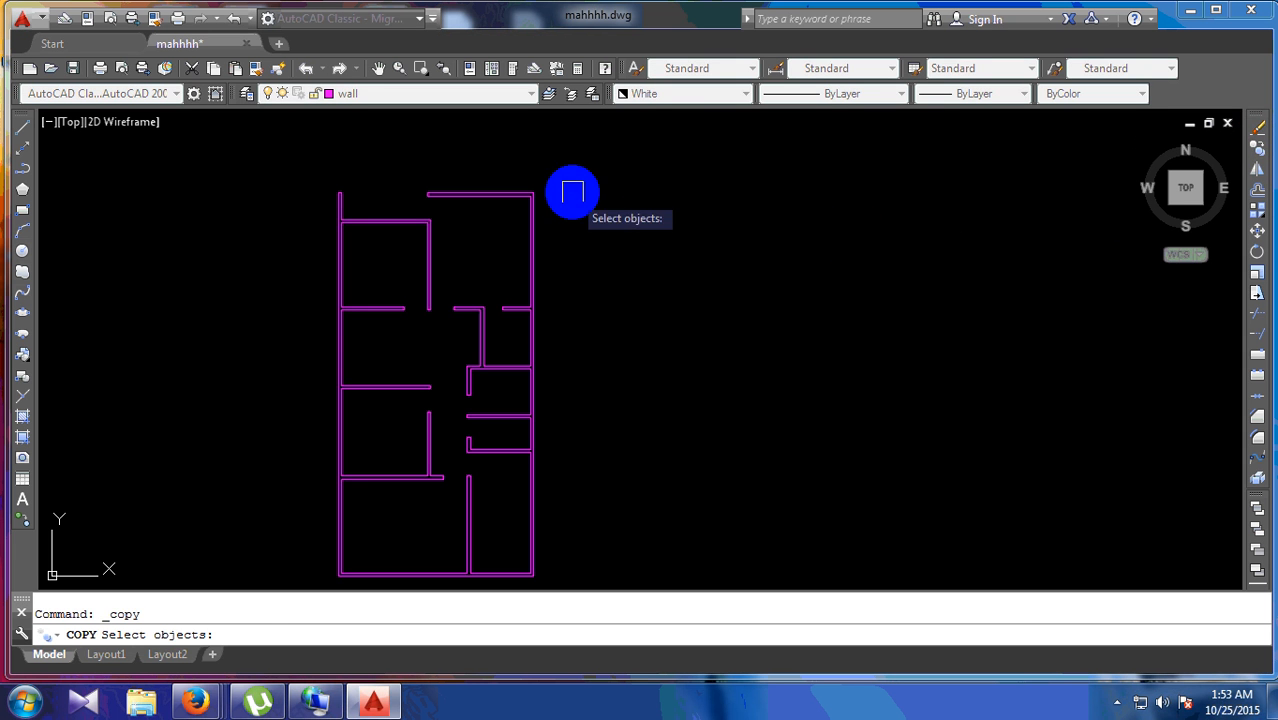
click(573, 194)
click(485, 271)
key(Return)
click(706, 375)
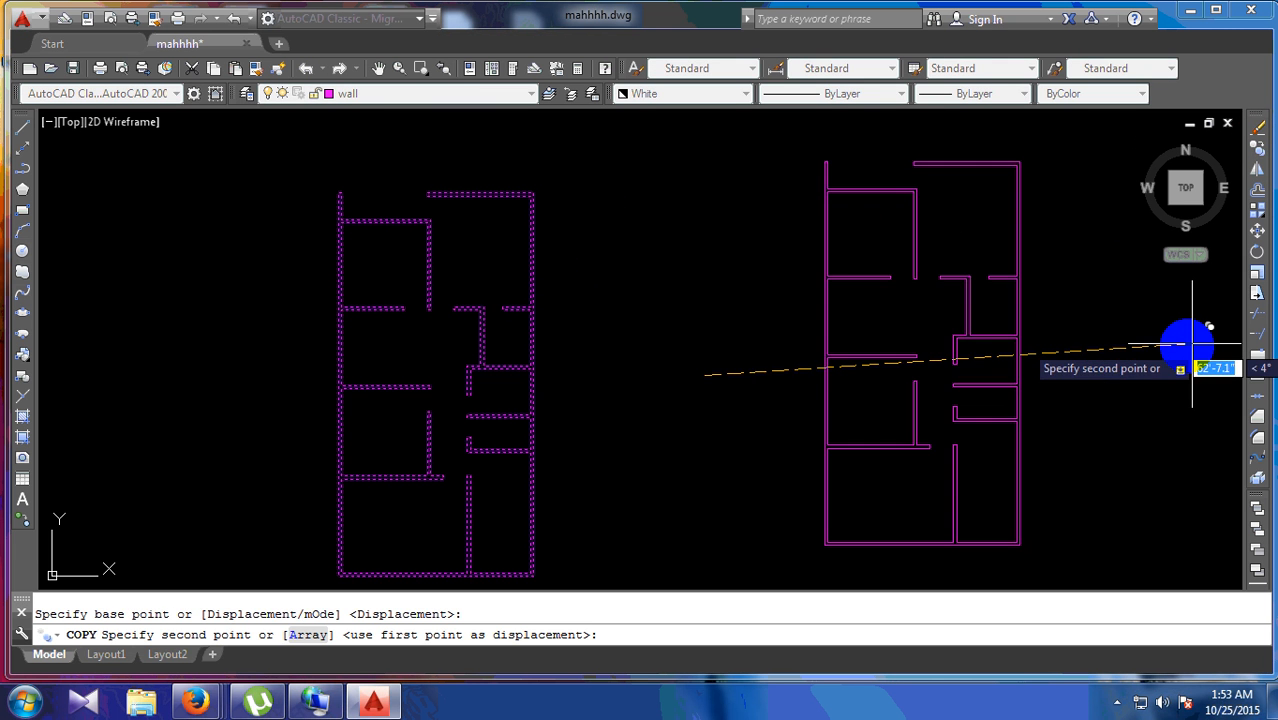
click(1147, 366)
key(Escape)
middle_drag(743, 482, 747, 436)
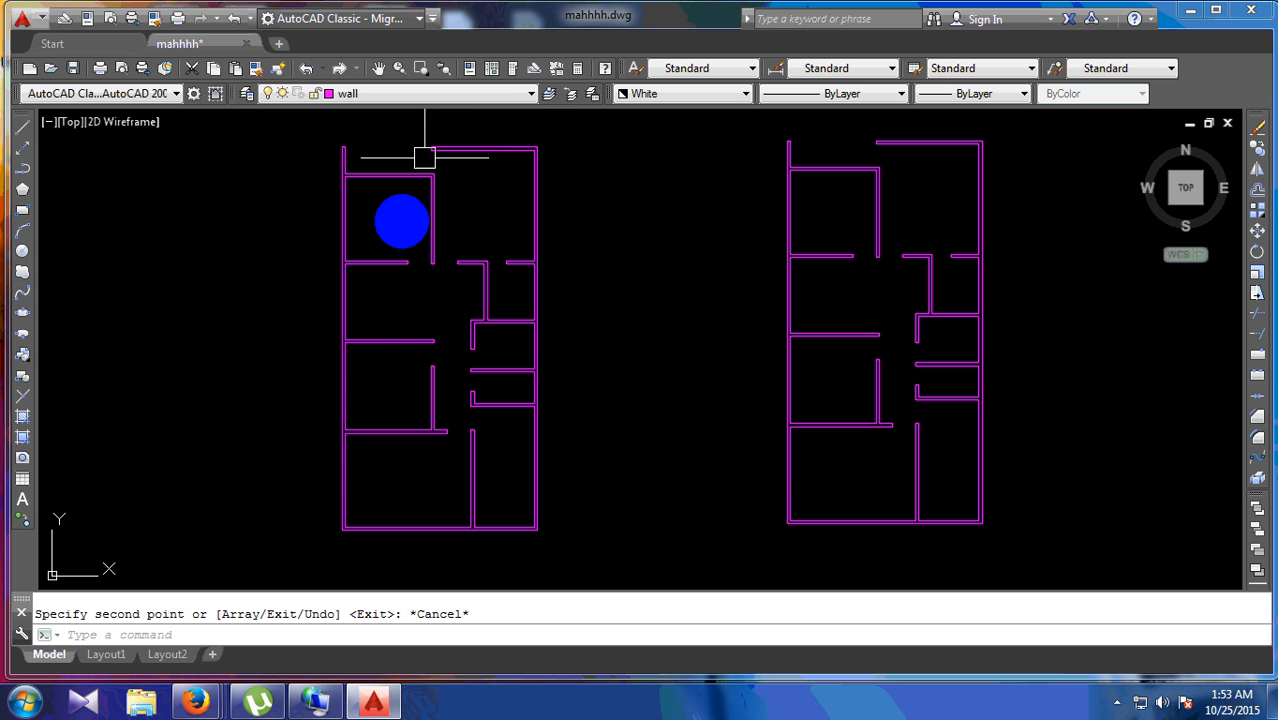
Step: Switch to the 3D Modeling - Migrated from AutoCAD 2007 workspace and close the tool palettes
click(420, 19)
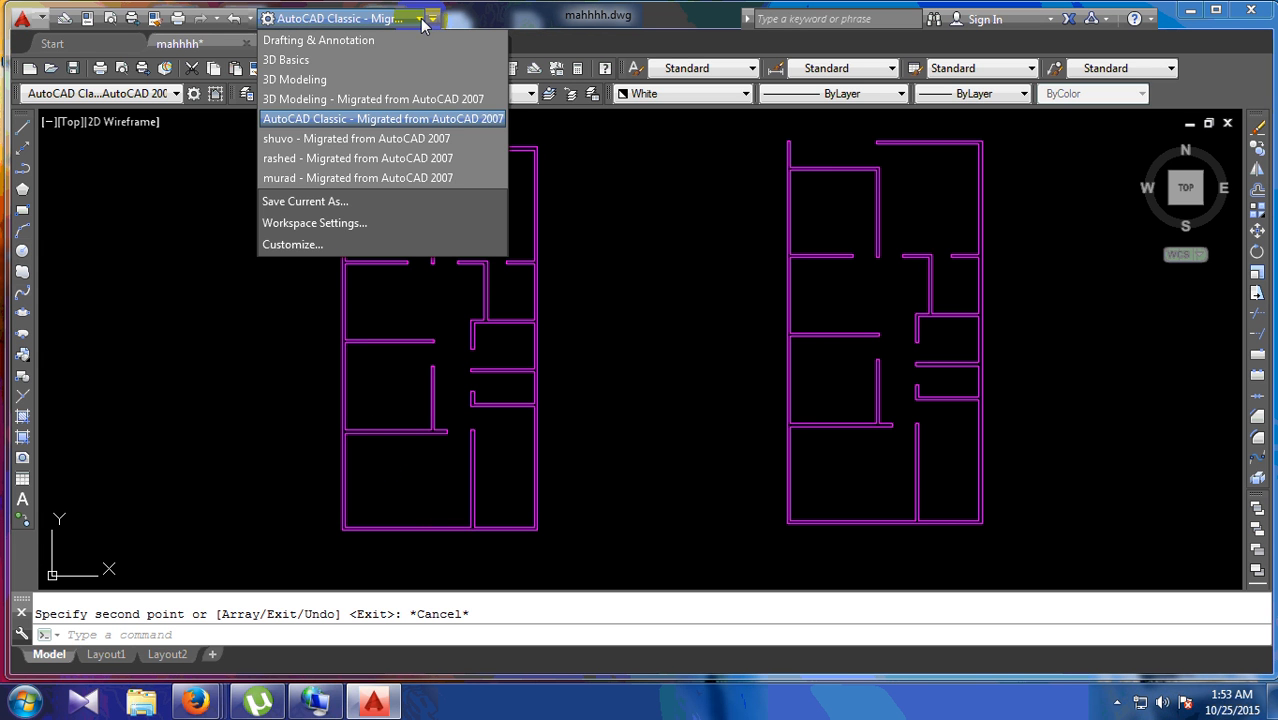
click(422, 99)
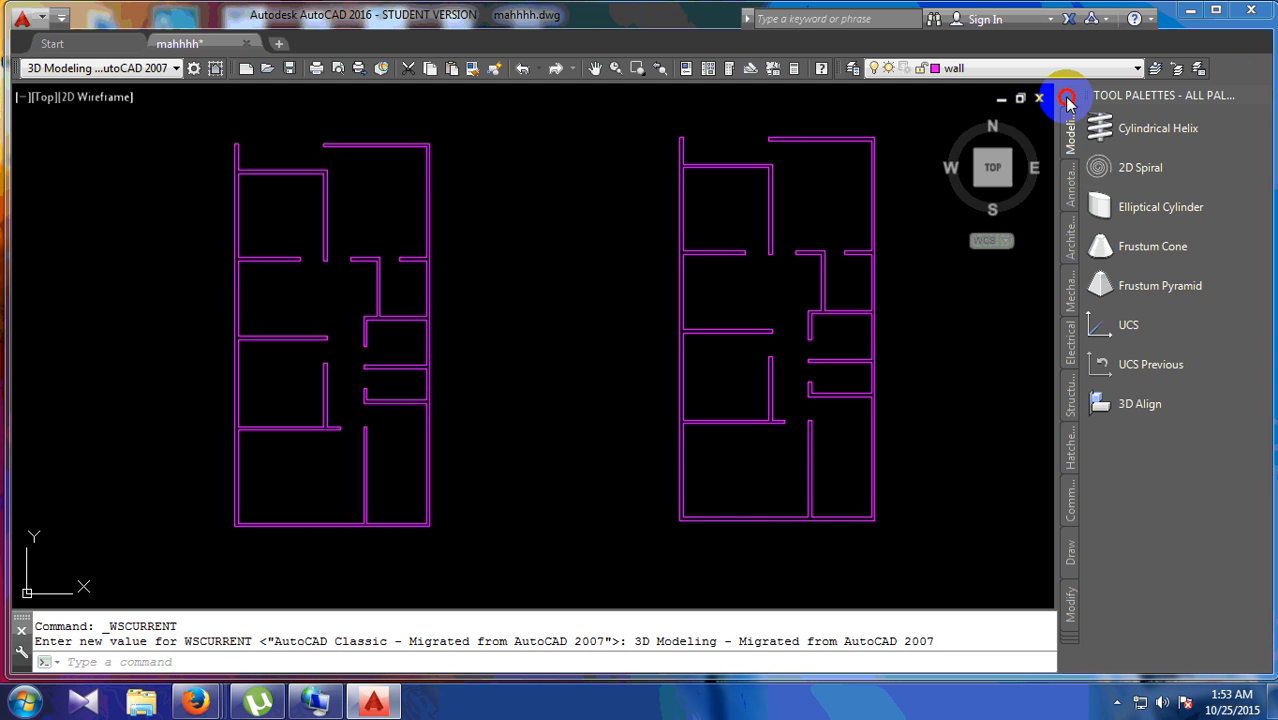
click(1263, 94)
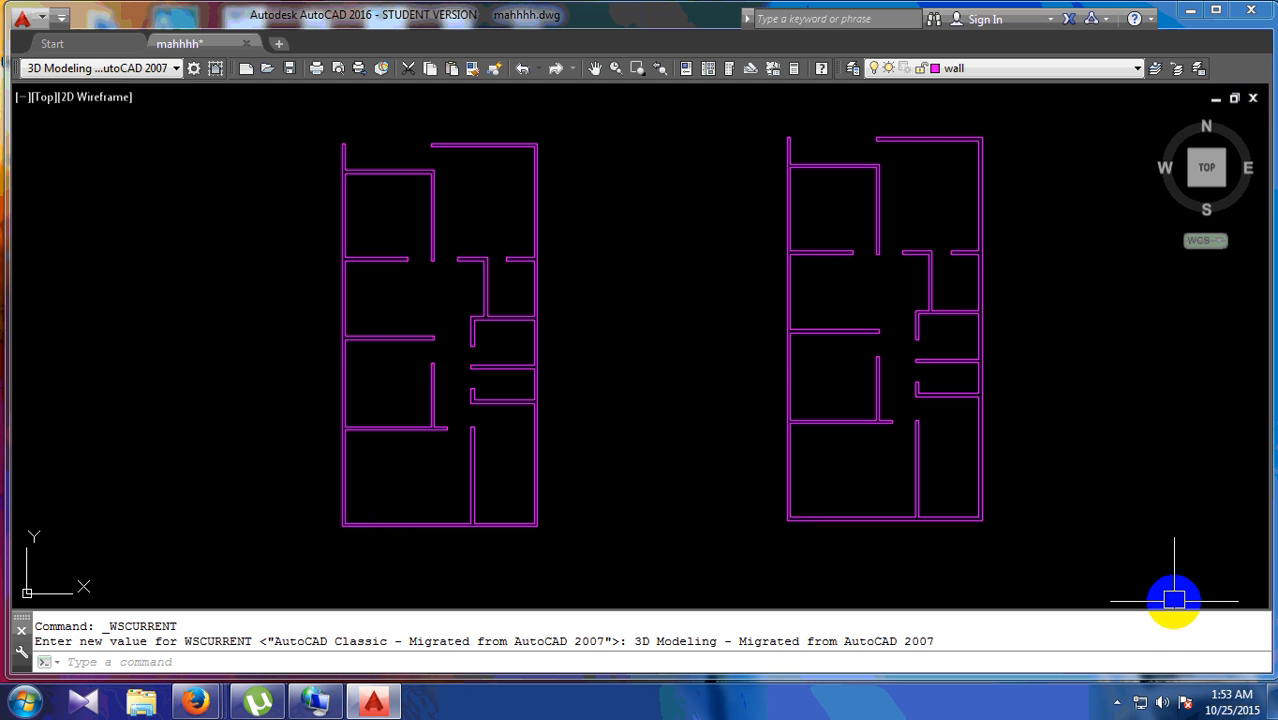
Step: Switch to the 3D Modeling workspace and set the view of both floor plans to SW Isometric
click(177, 68)
click(114, 122)
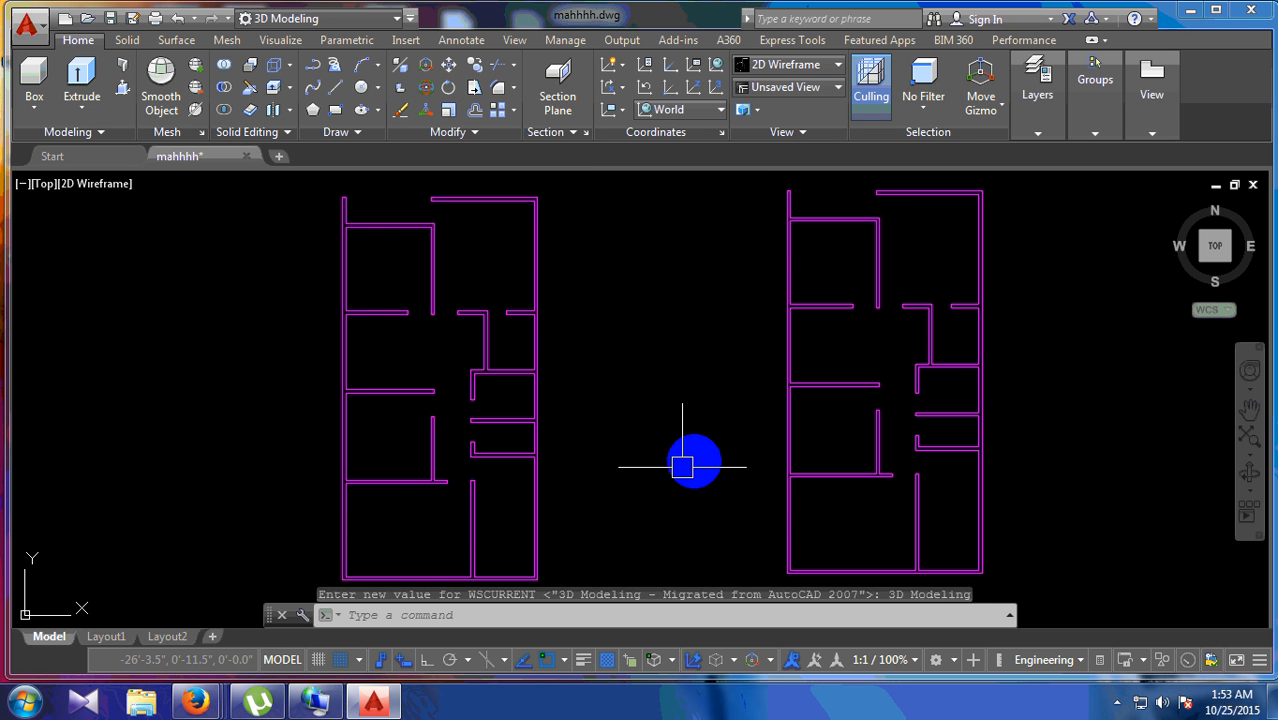
mouse_move(680, 319)
middle_down()
mouse_move(628, 354)
mouse_move(614, 344)
mouse_move(628, 346)
middle_up()
scroll(614, 344, down, 3)
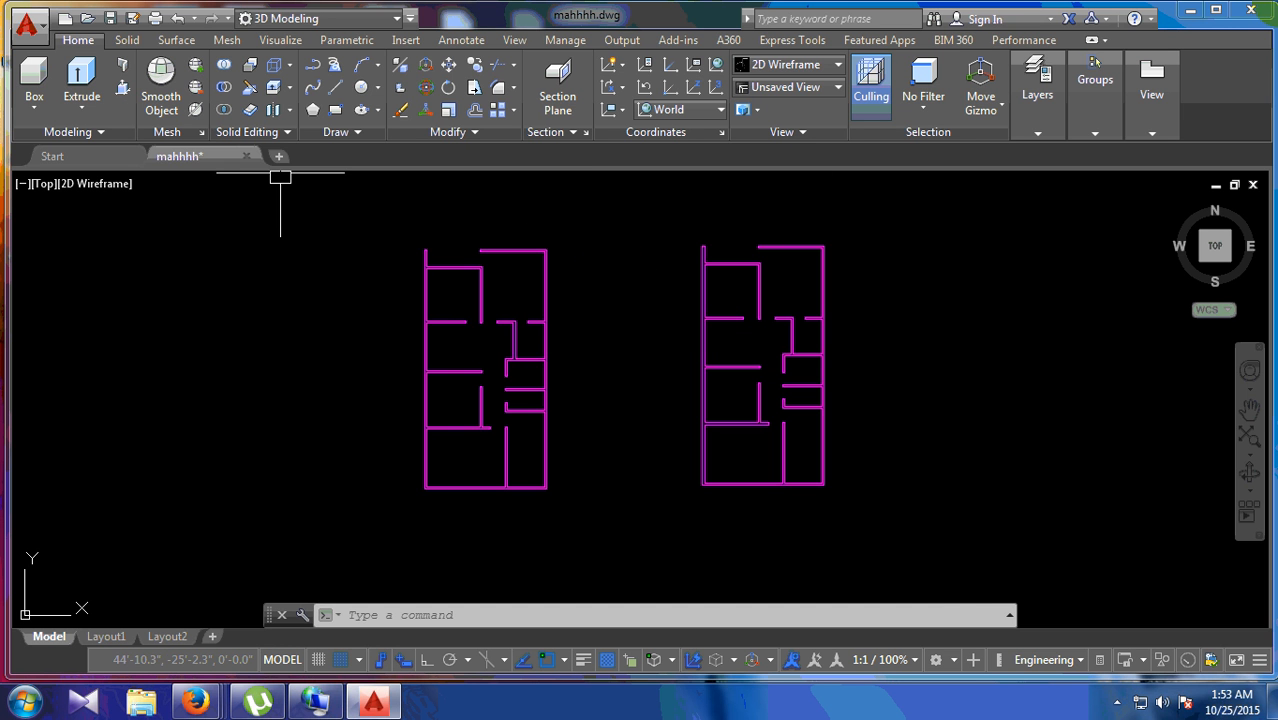
click(838, 88)
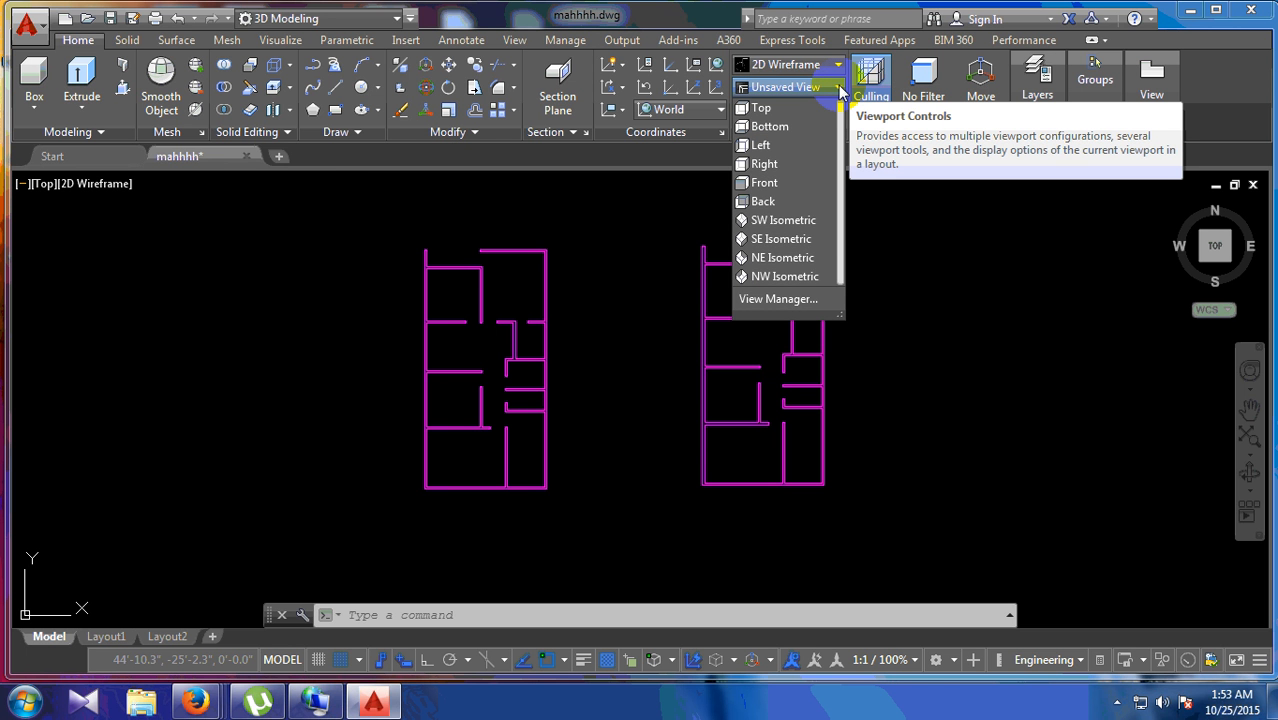
click(803, 222)
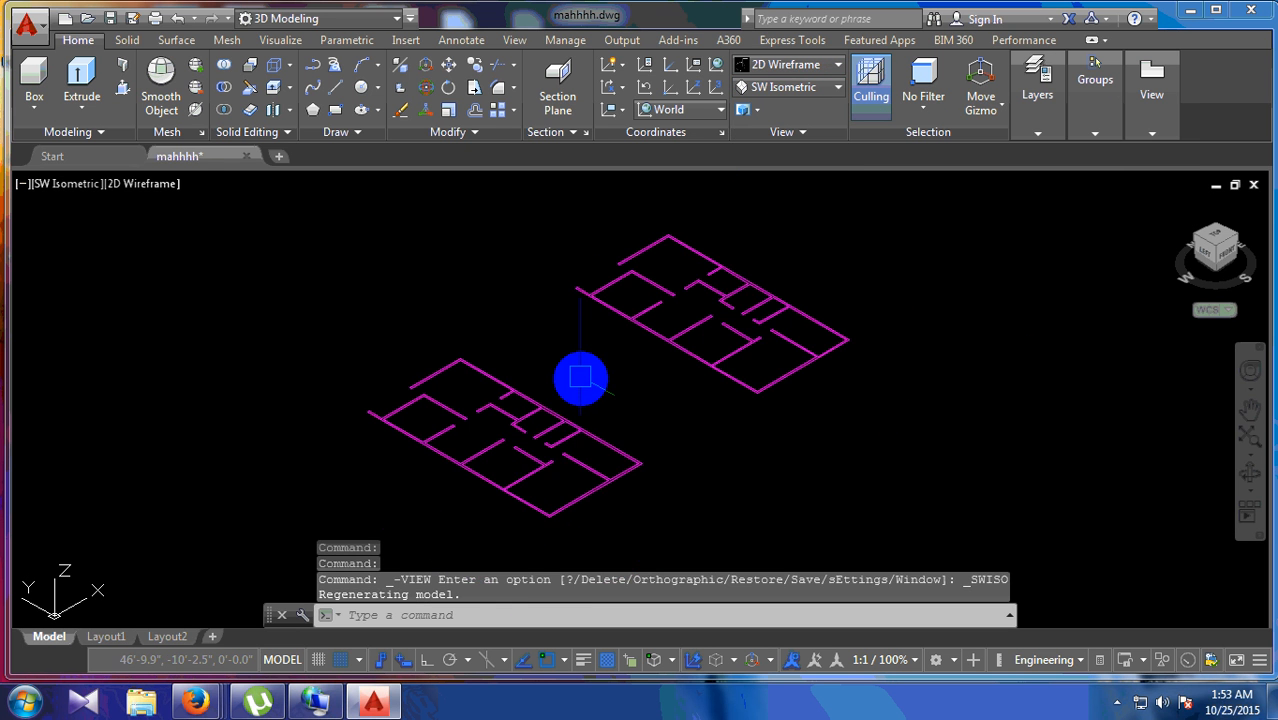
scroll(540, 458, up, 2)
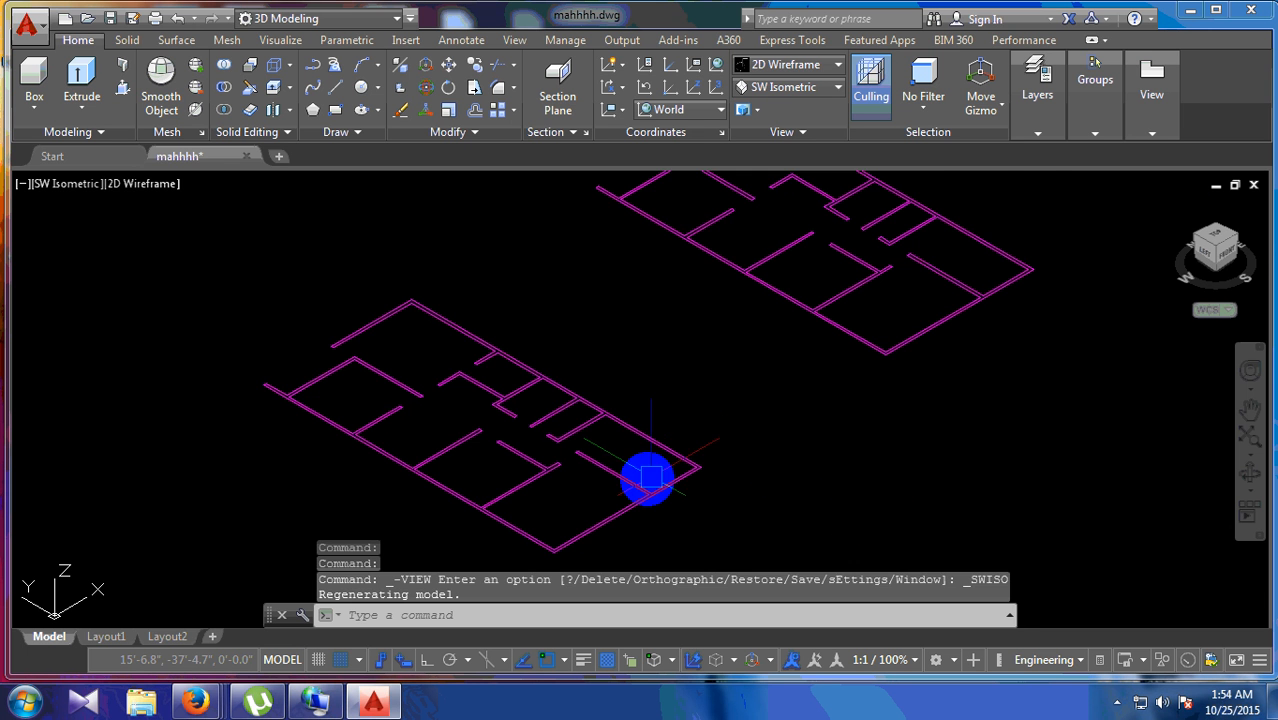
Step: Extrude the original floor plan's joined wall outline to a height of 10'
scroll(484, 491, up, 2)
scroll(740, 440, down, 2)
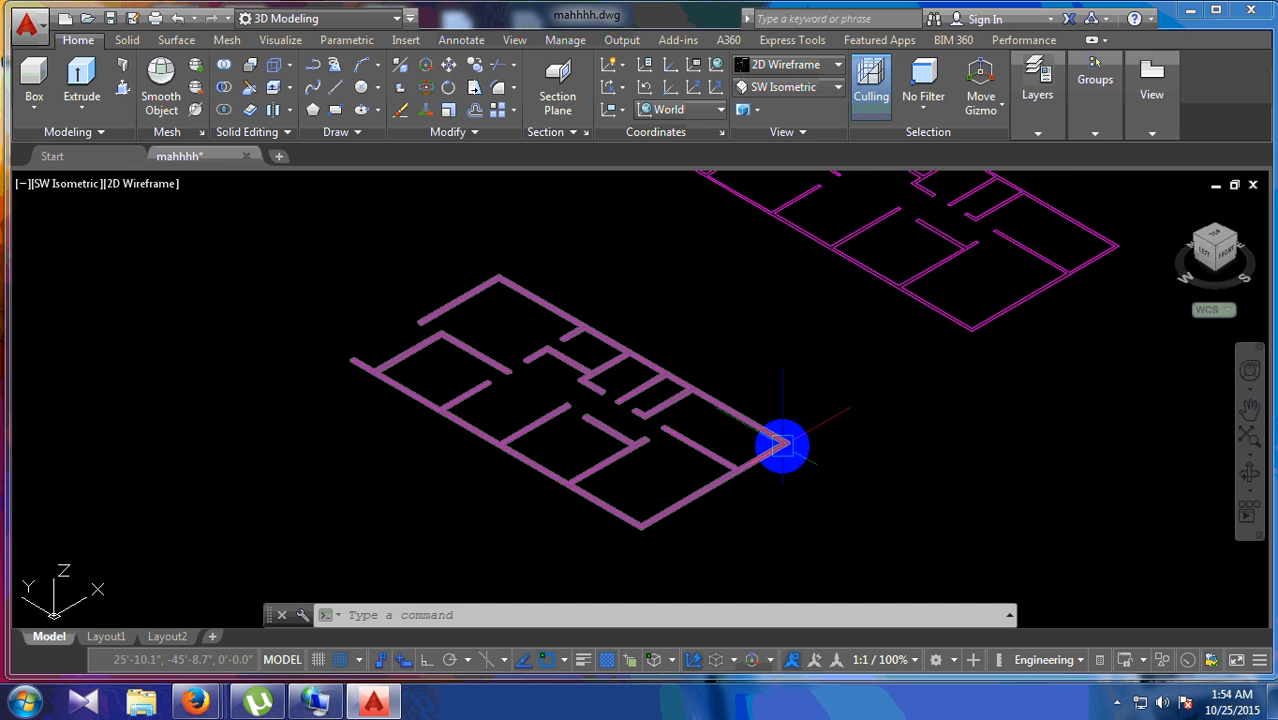
scroll(768, 440, up, 2)
scroll(581, 399, down, 2)
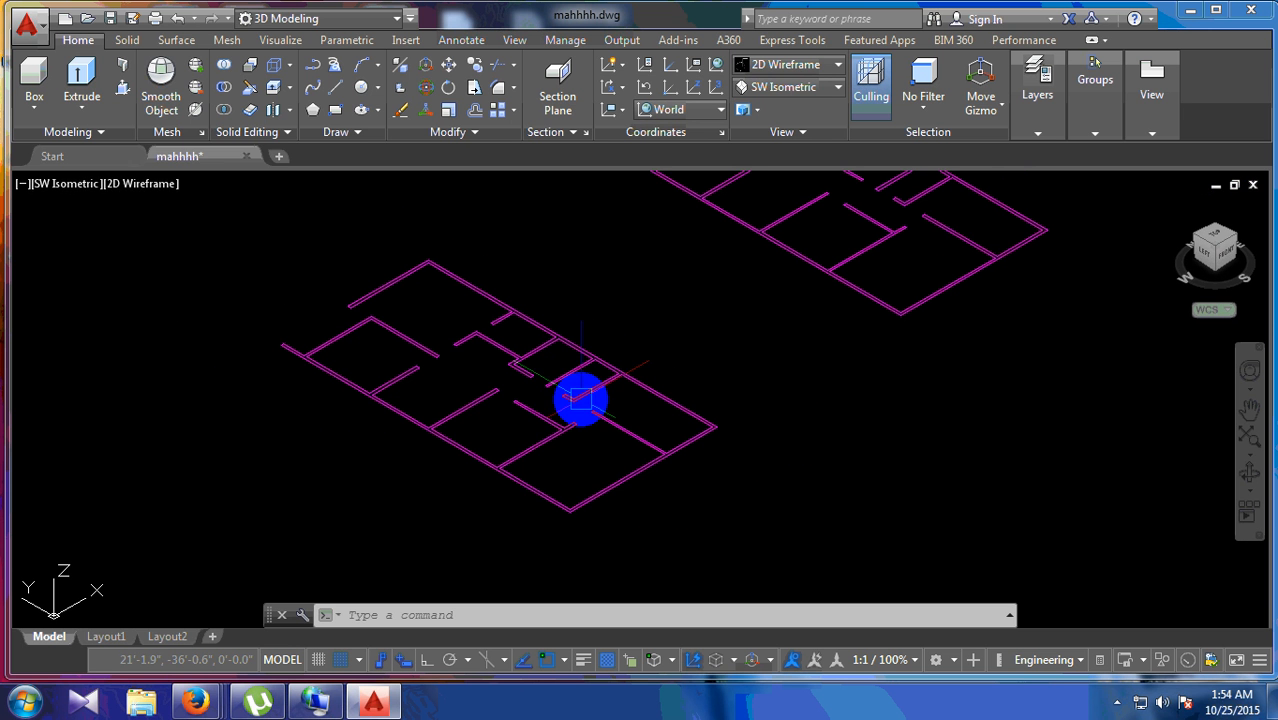
click(83, 75)
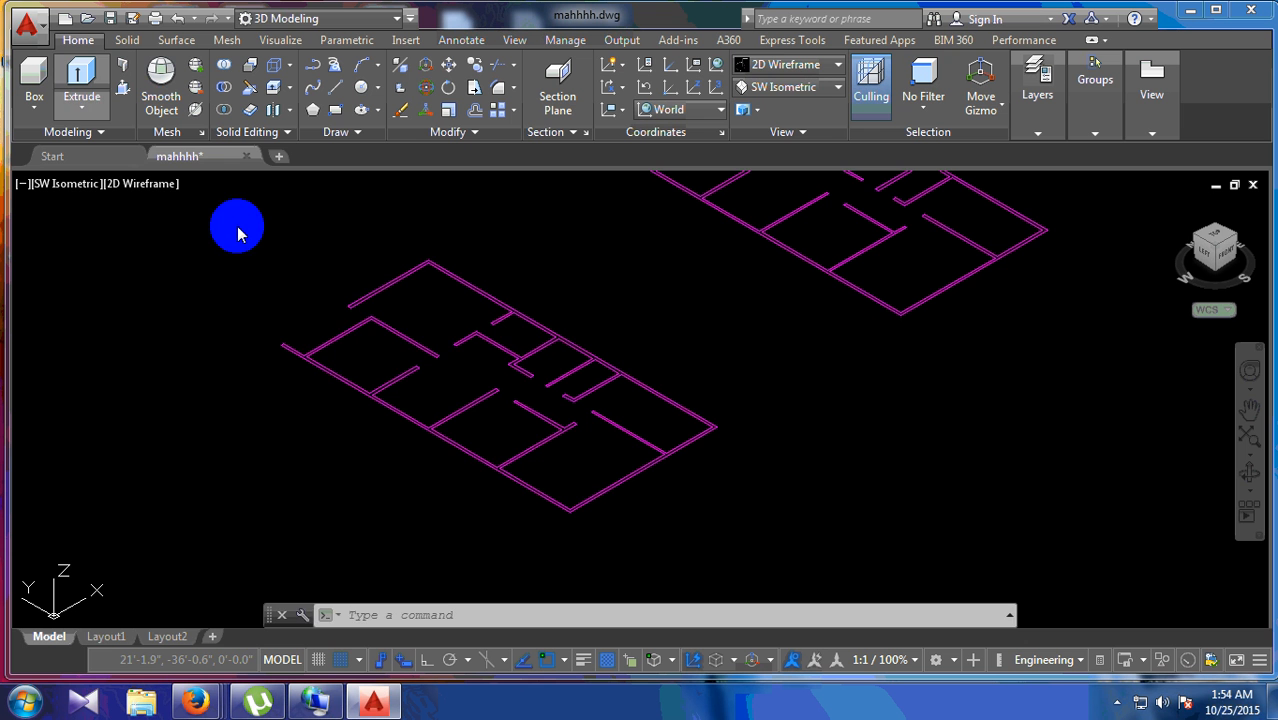
click(357, 318)
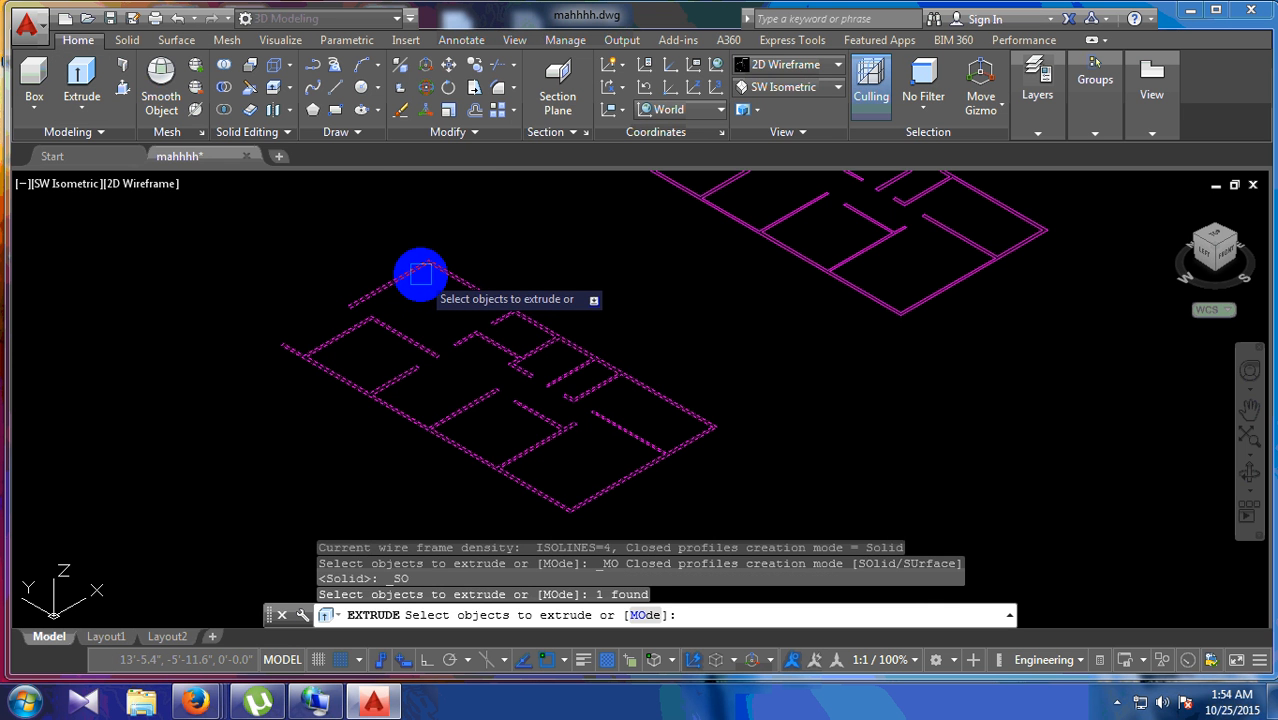
key(Return)
scroll(320, 368, down, 2)
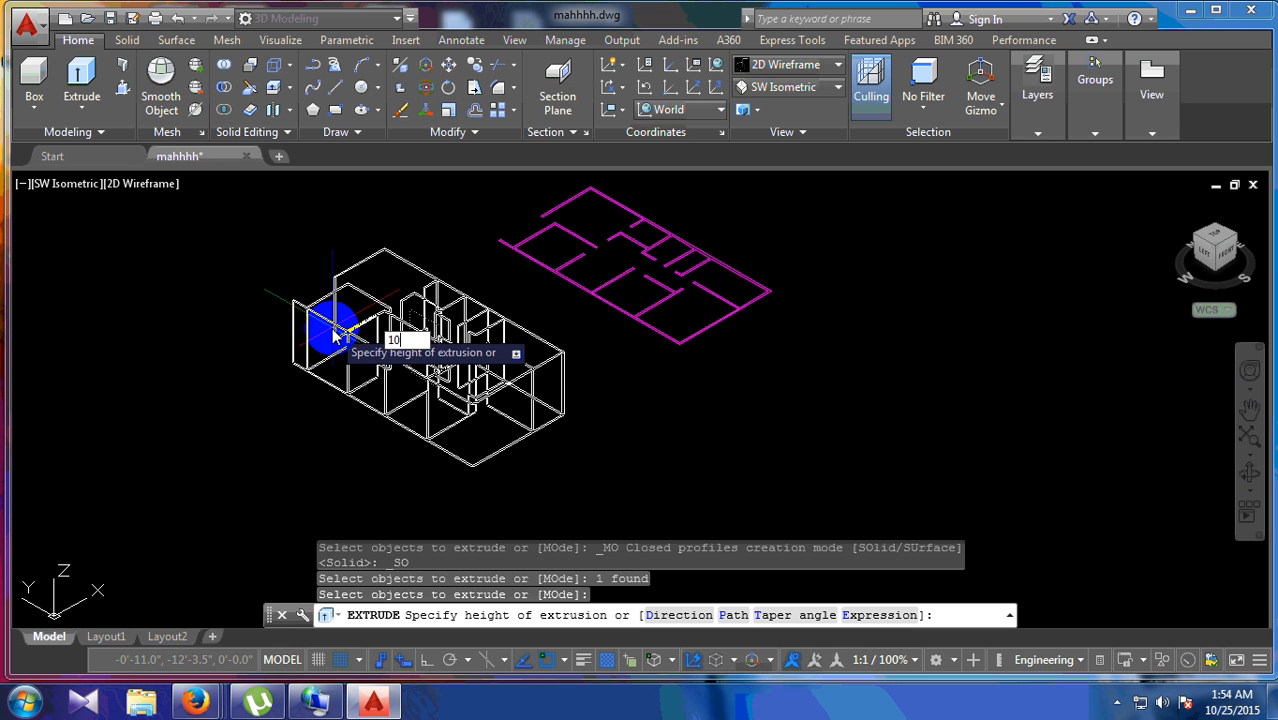
key(Return)
scroll(508, 388, up, 5)
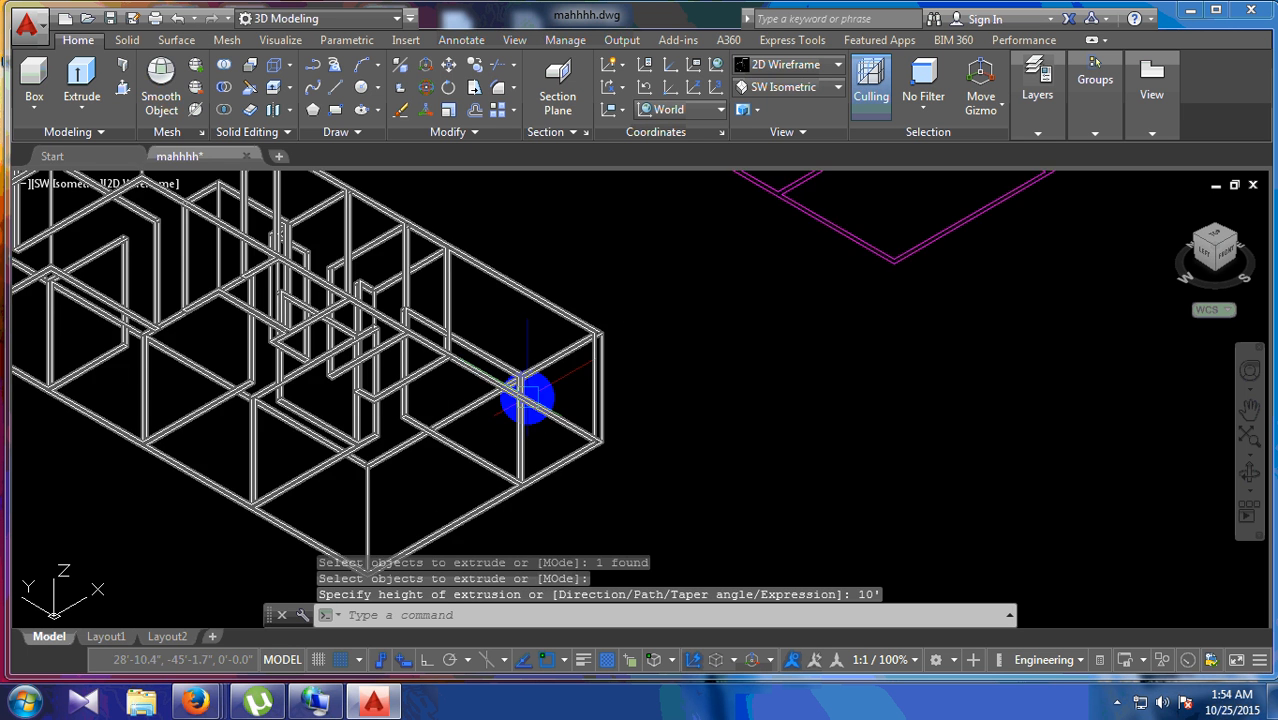
Step: Try the Sketchy, Realistic and Shades of Gray visual styles on the extruded walls
click(819, 88)
click(665, 205)
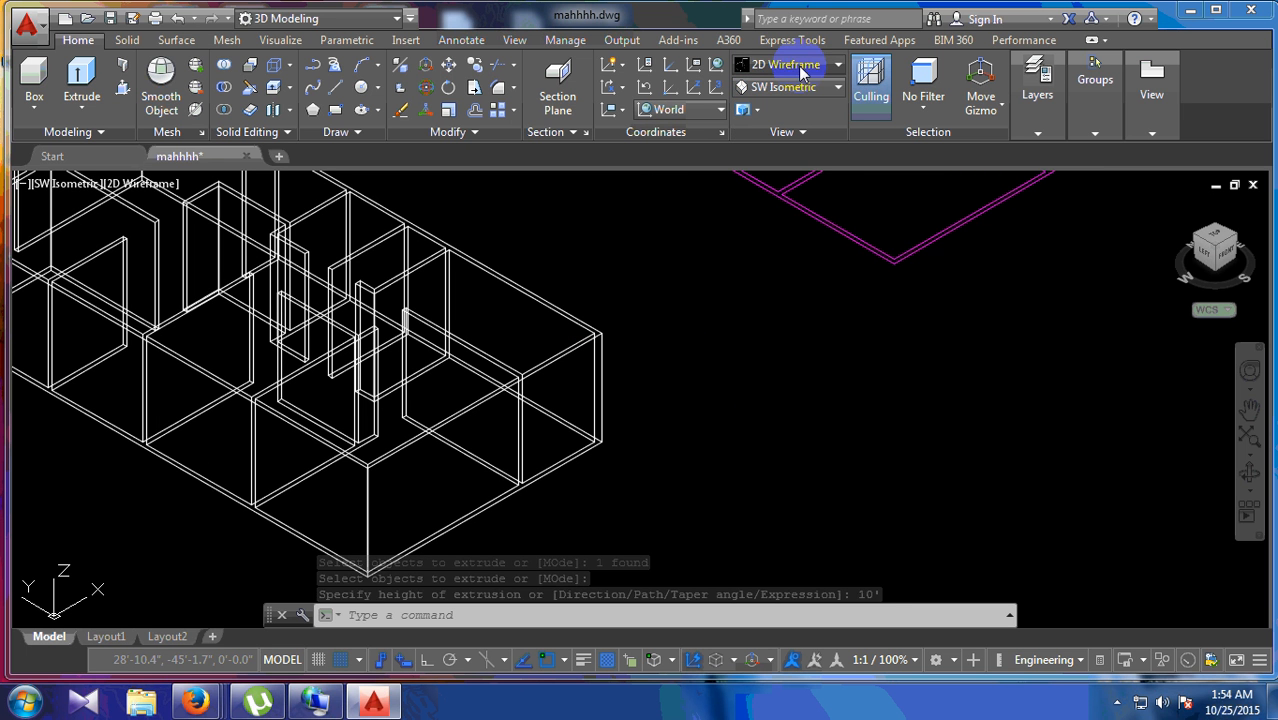
click(800, 66)
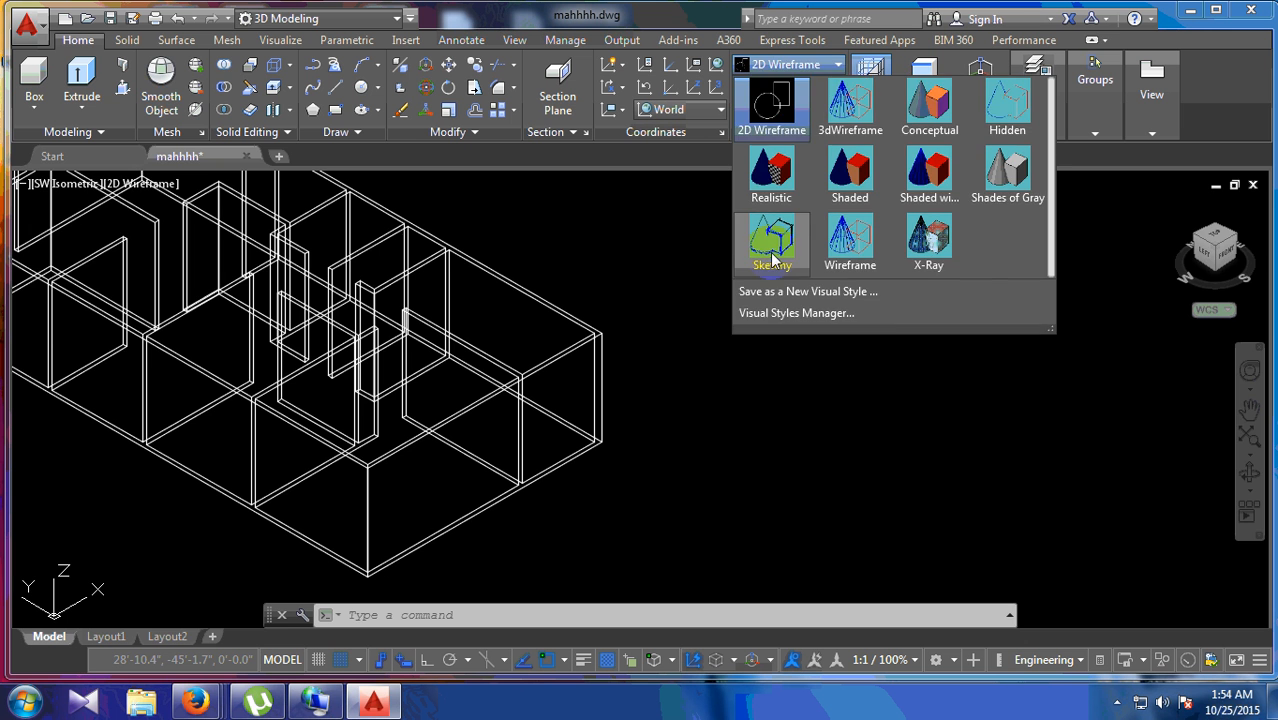
click(773, 243)
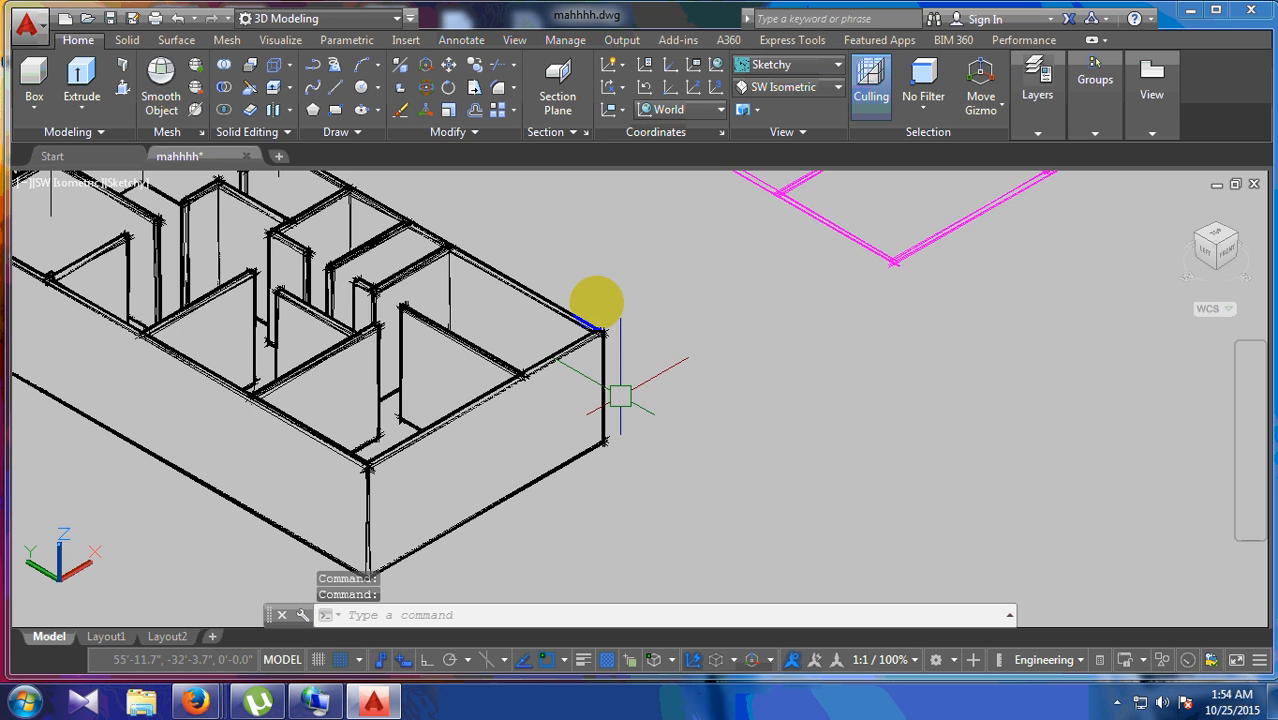
click(836, 66)
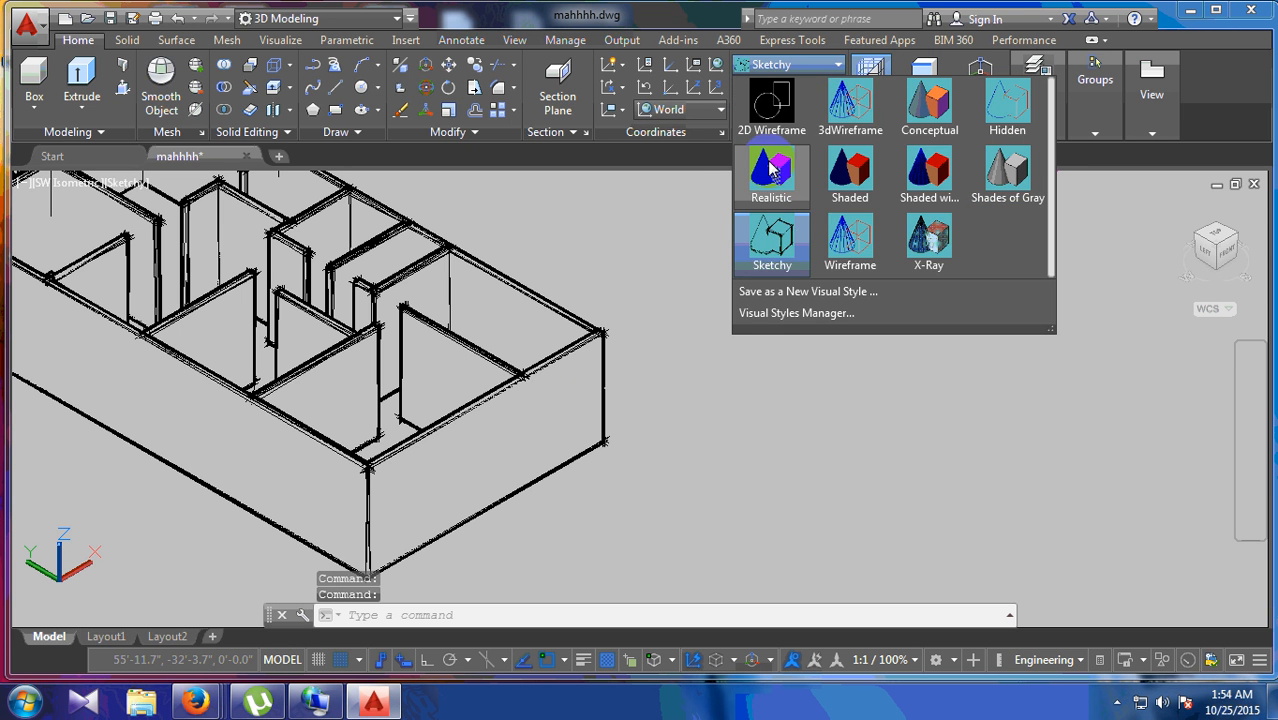
click(771, 170)
click(827, 66)
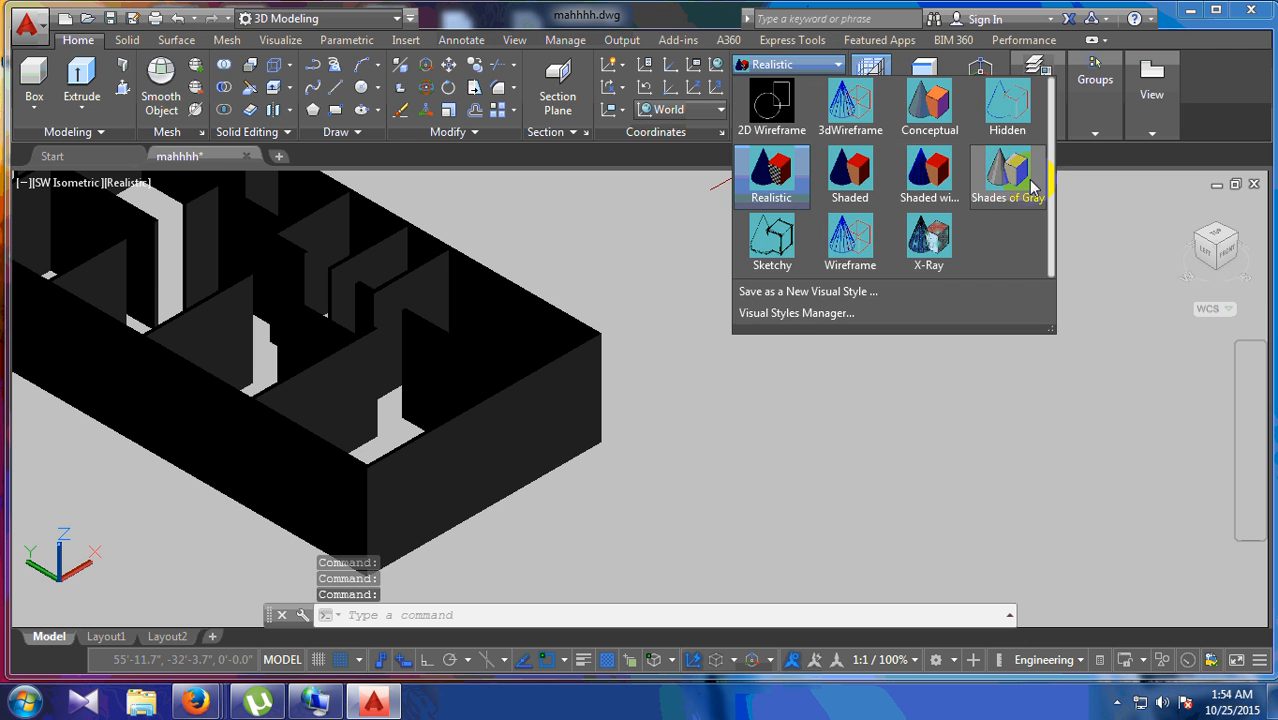
click(1007, 170)
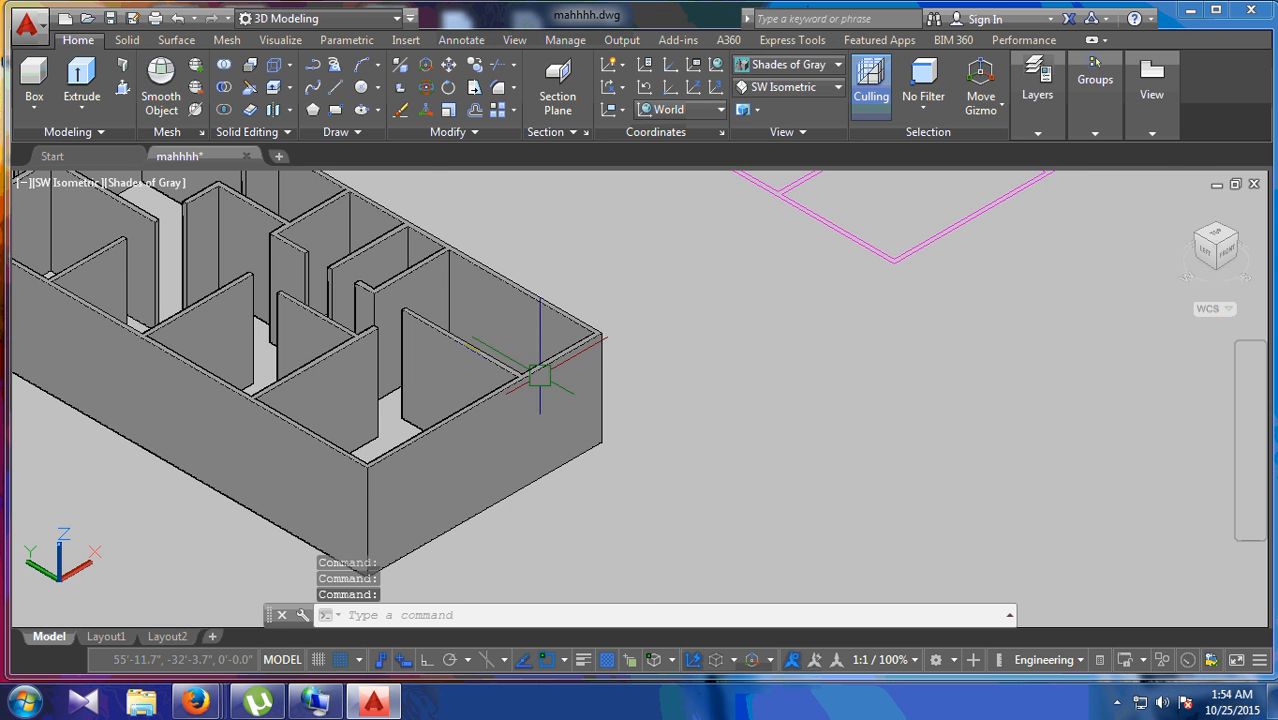
scroll(542, 371, up, 3)
scroll(713, 360, down, 6)
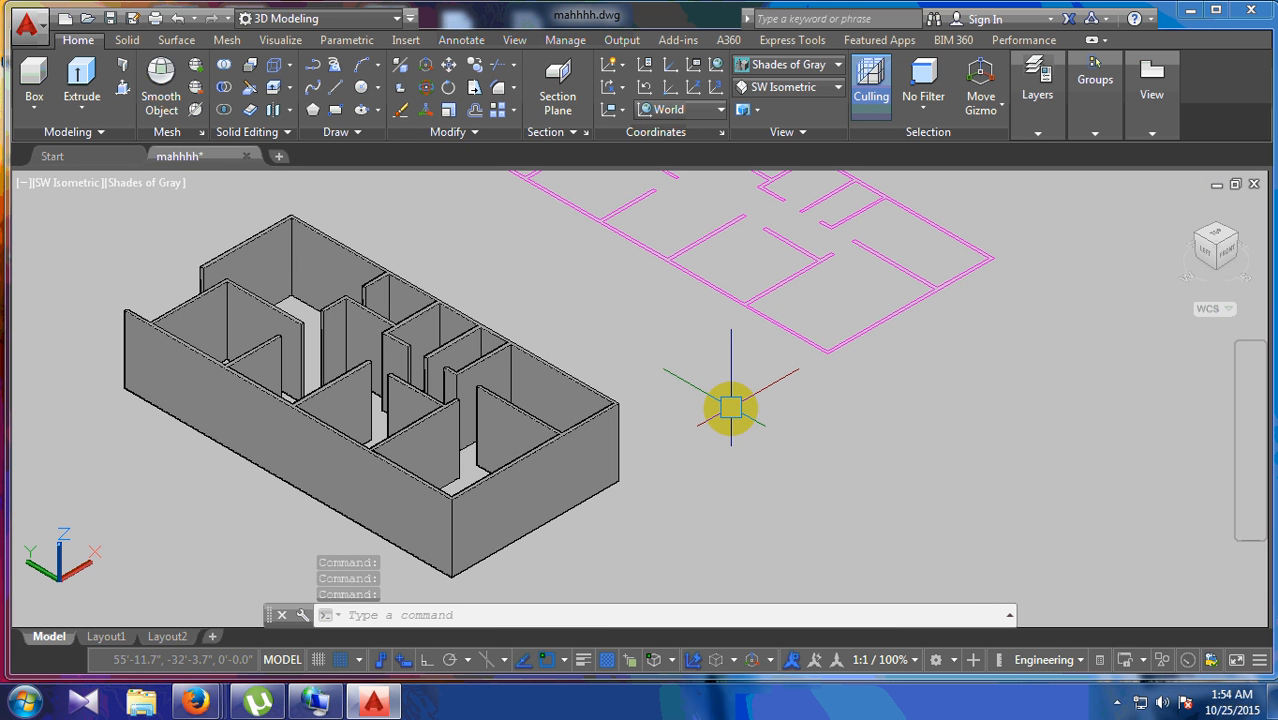
Step: Undo the visual style changes and the wall extrusion, back to the two flat floor plans in 2D Wireframe
key(ctrl+z)
key(ctrl+z)
key(ctrl+z)
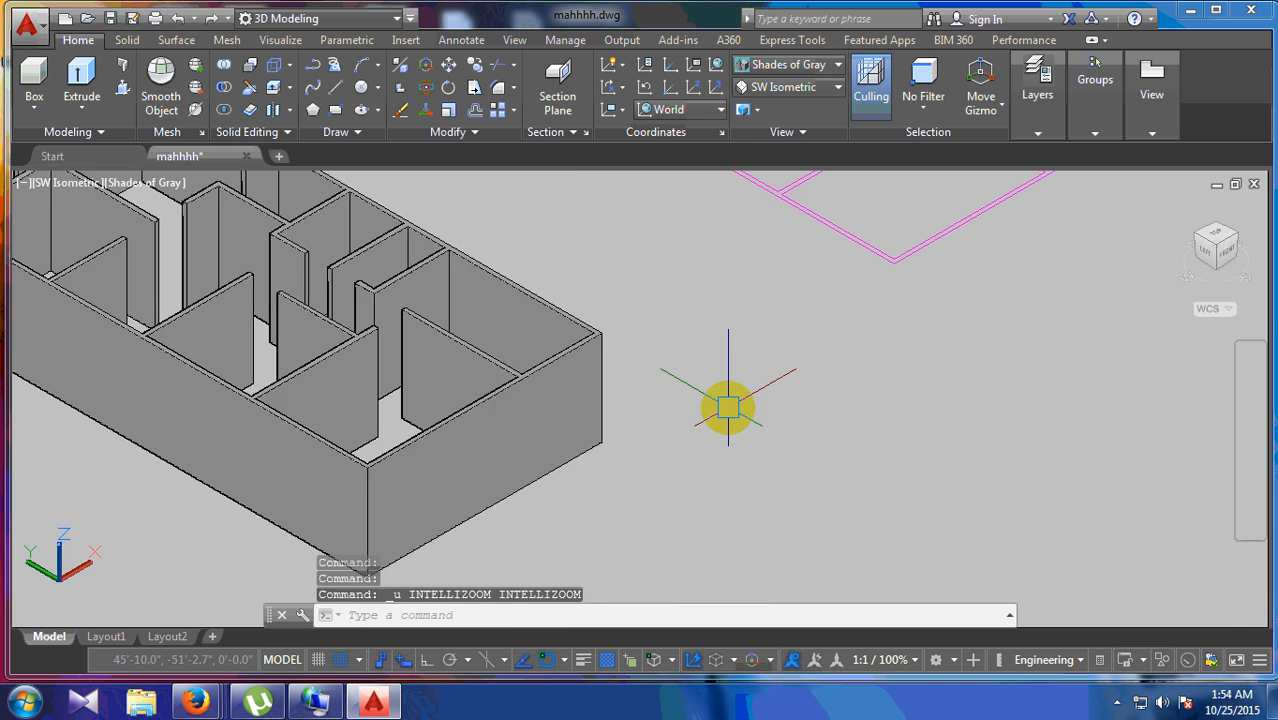
key(ctrl+z)
key(ctrl+z)
key(ctrl+z)
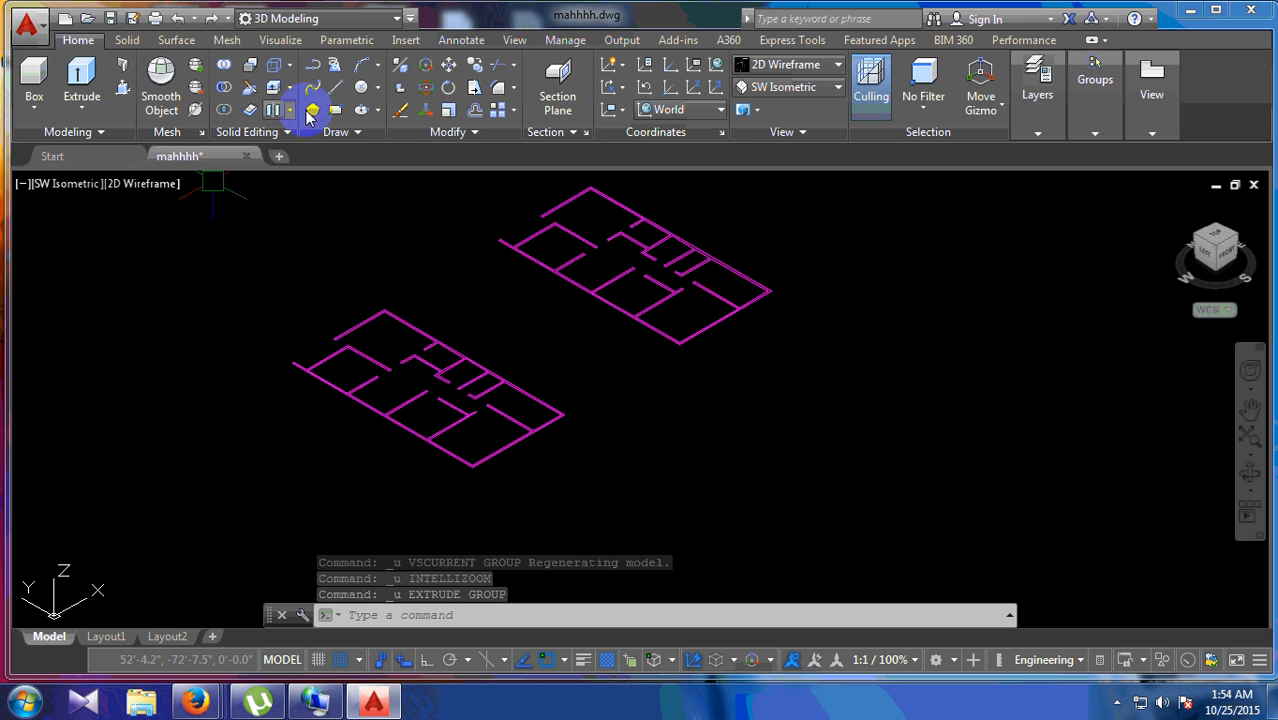
Step: Draw a trial rectangle about 17'-9.5" by 13'-6.5" in the empty area beside the floor plans and extrude it about 26'-10"
click(130, 278)
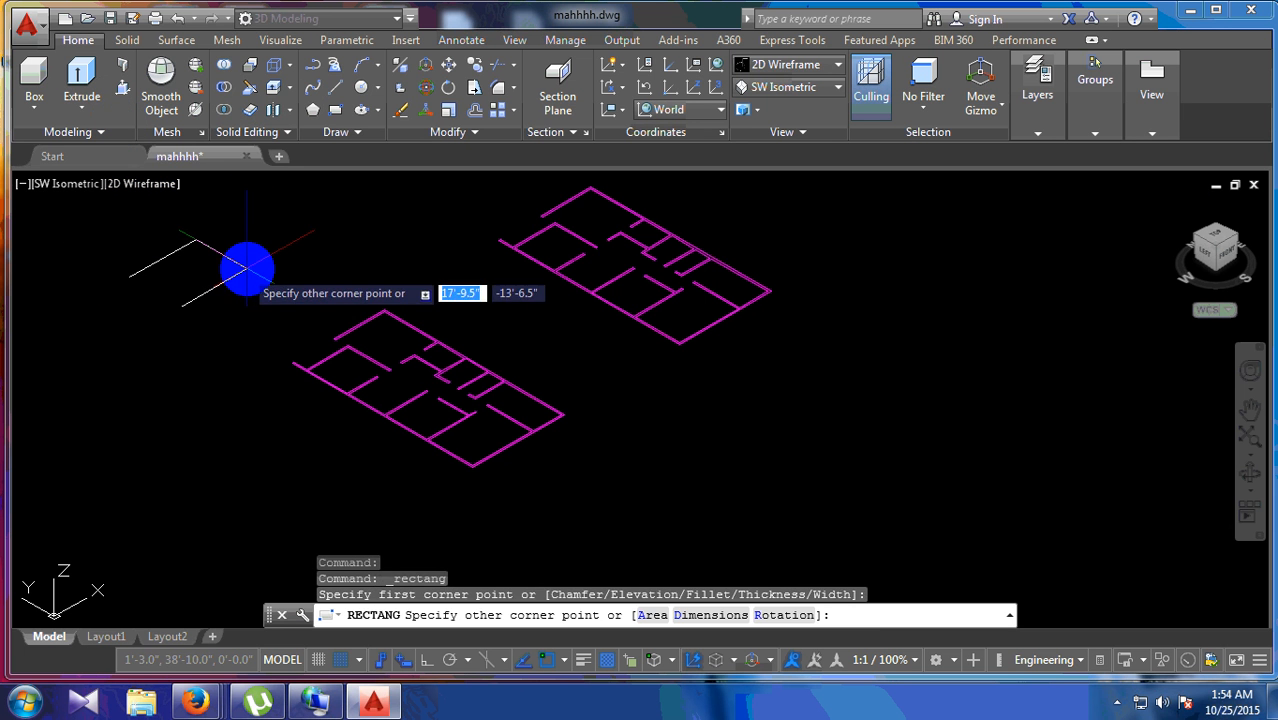
click(84, 76)
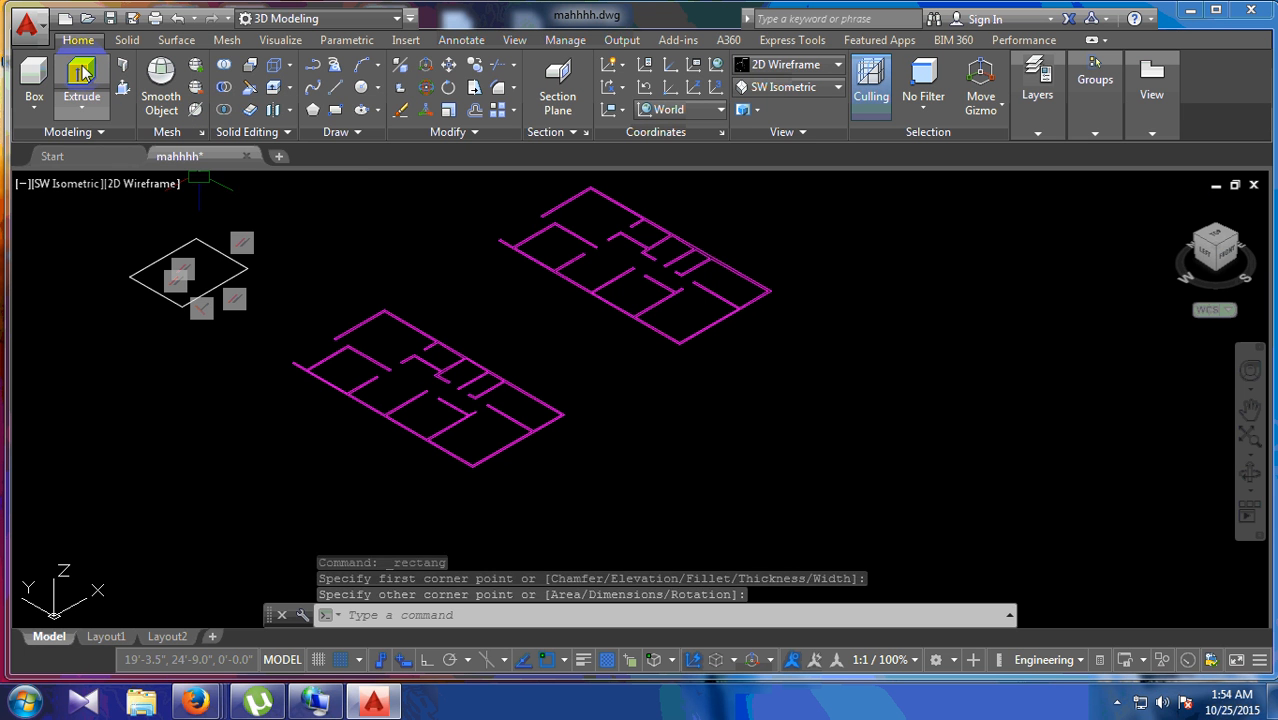
click(141, 280)
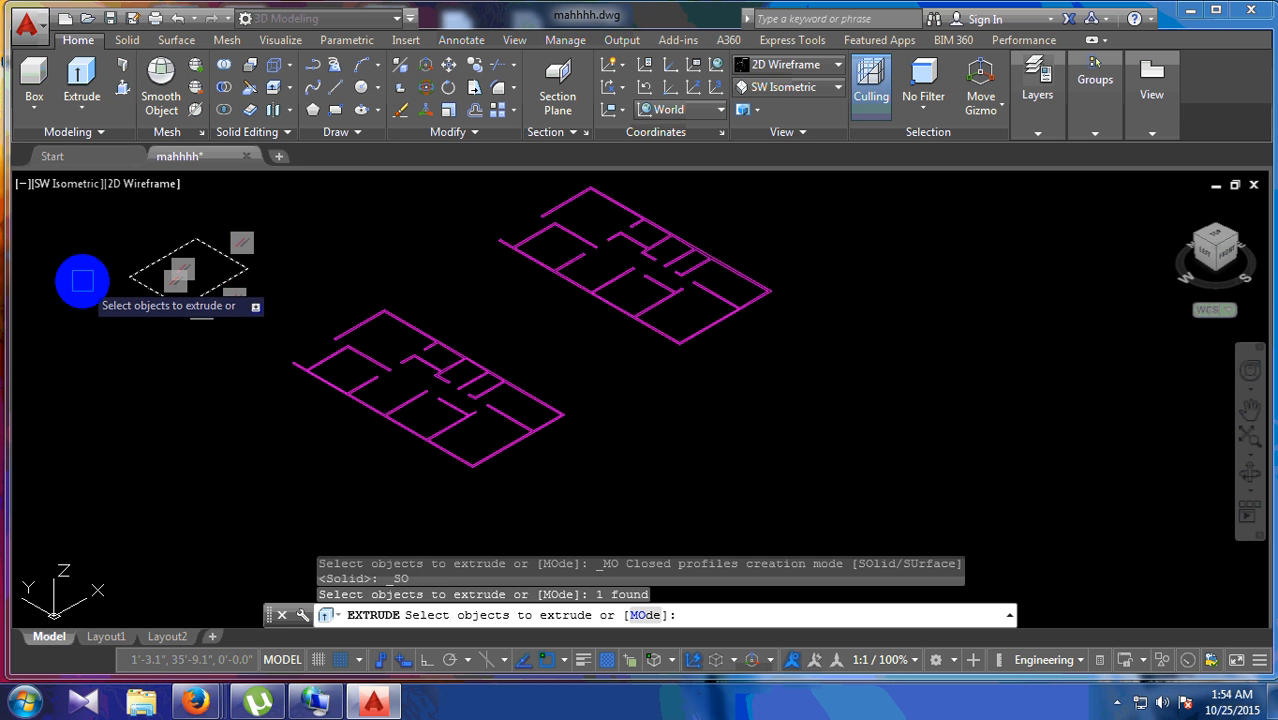
key(Return)
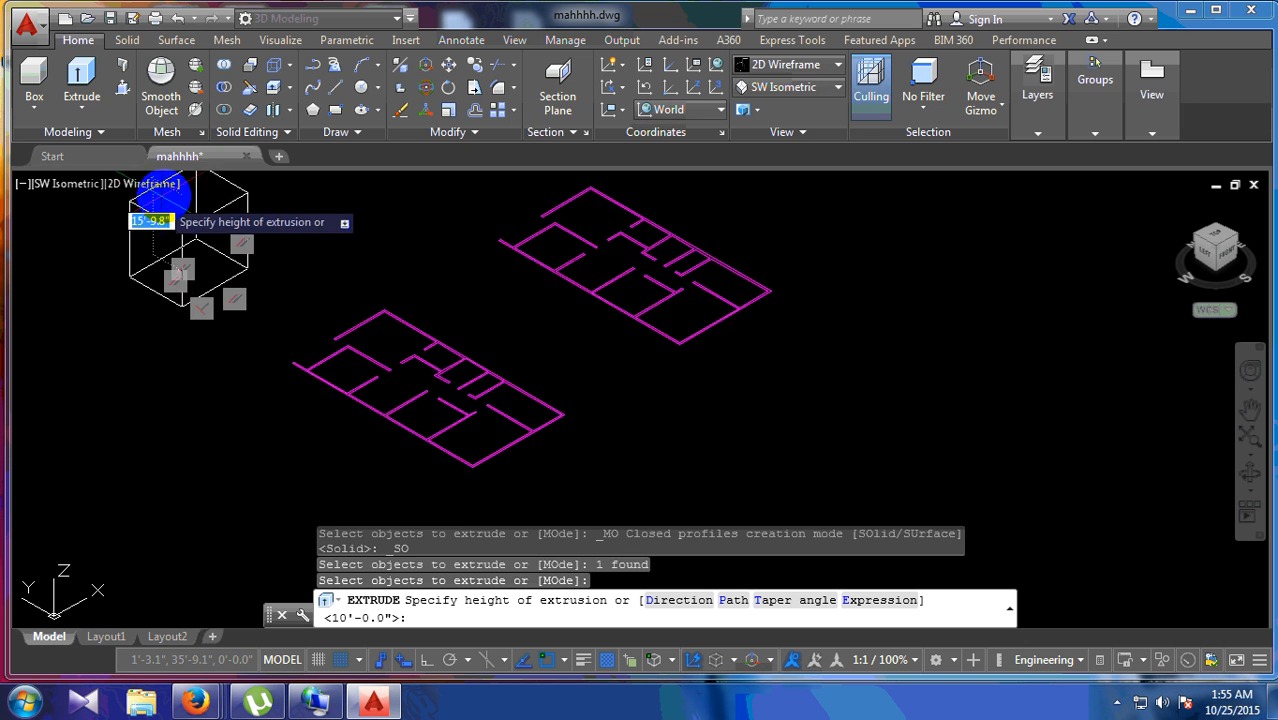
click(188, 230)
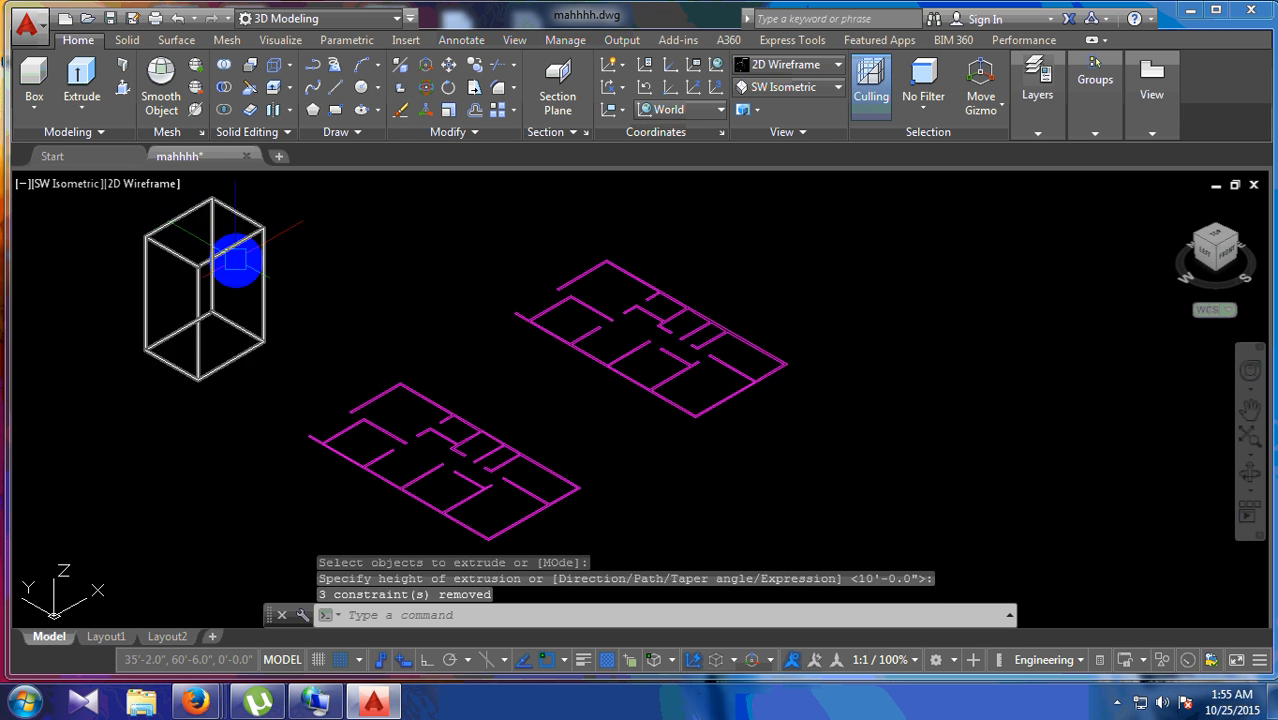
Step: Delete the trial box beside the floor plans
click(213, 257)
key(Delete)
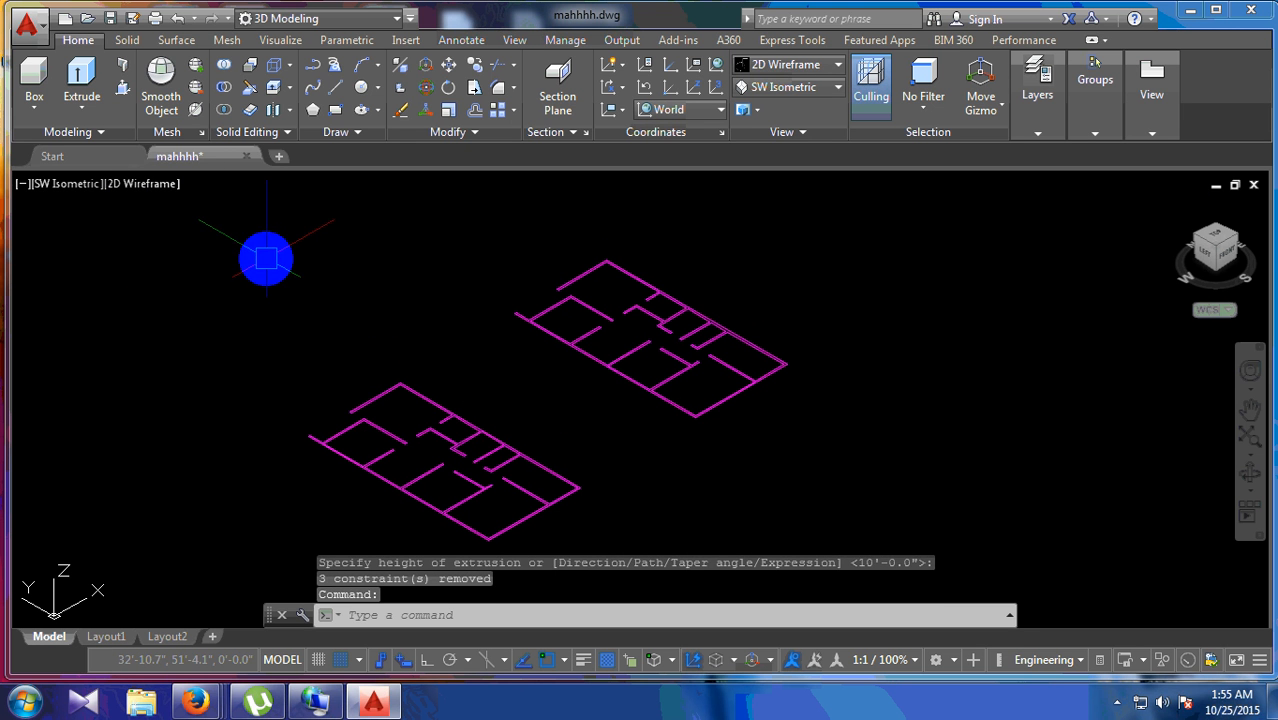
Step: Extrude the joined wall outline of the original floor plan 10' upward as a solid
click(86, 111)
click(82, 68)
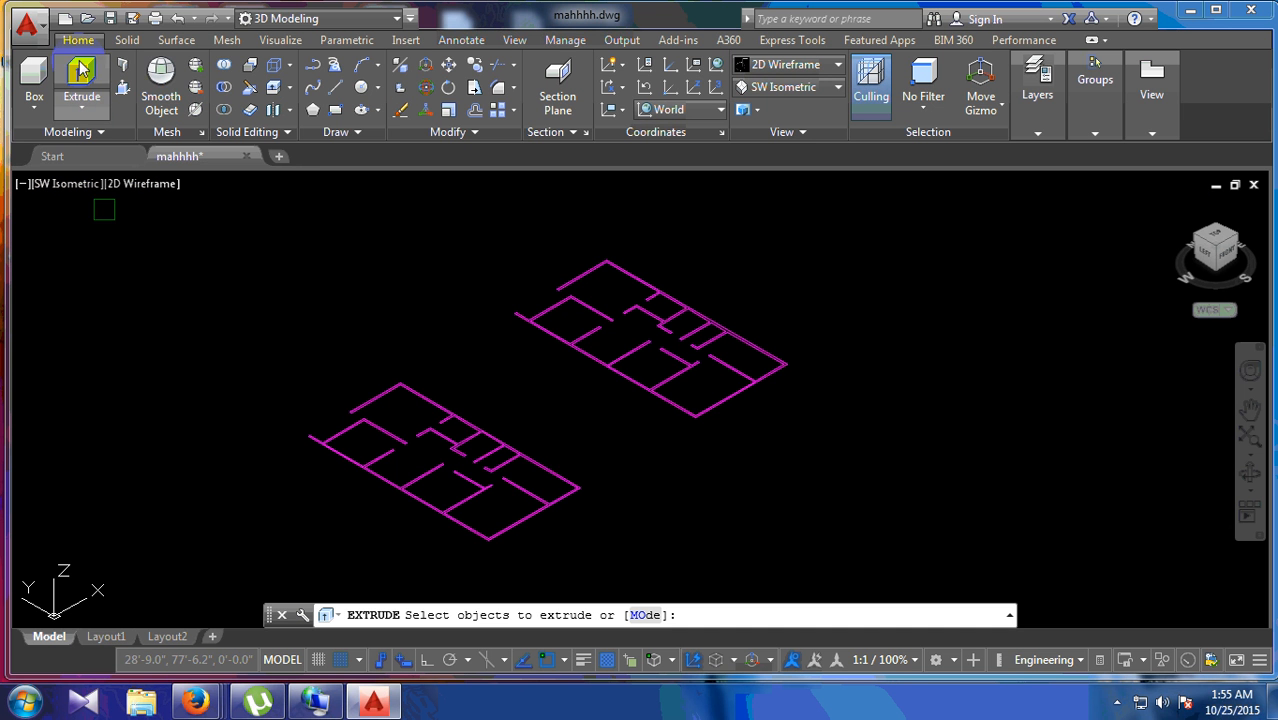
click(462, 408)
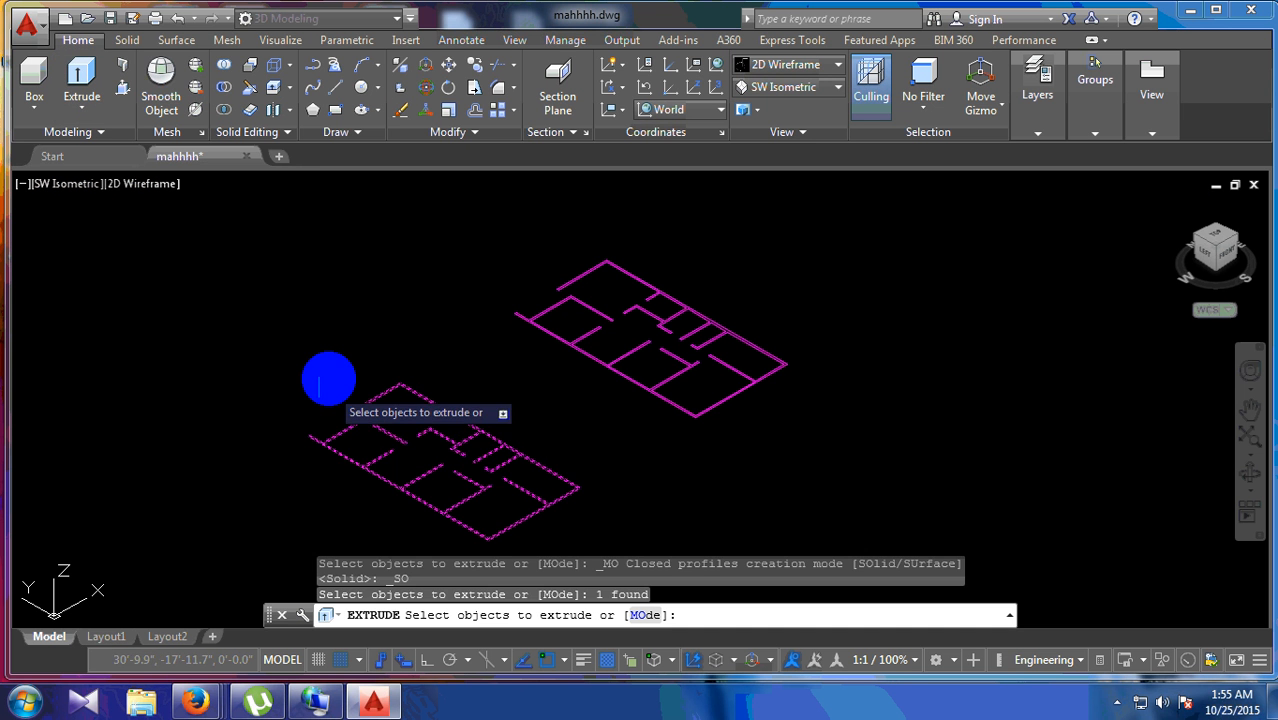
right_click(296, 304)
click(340, 316)
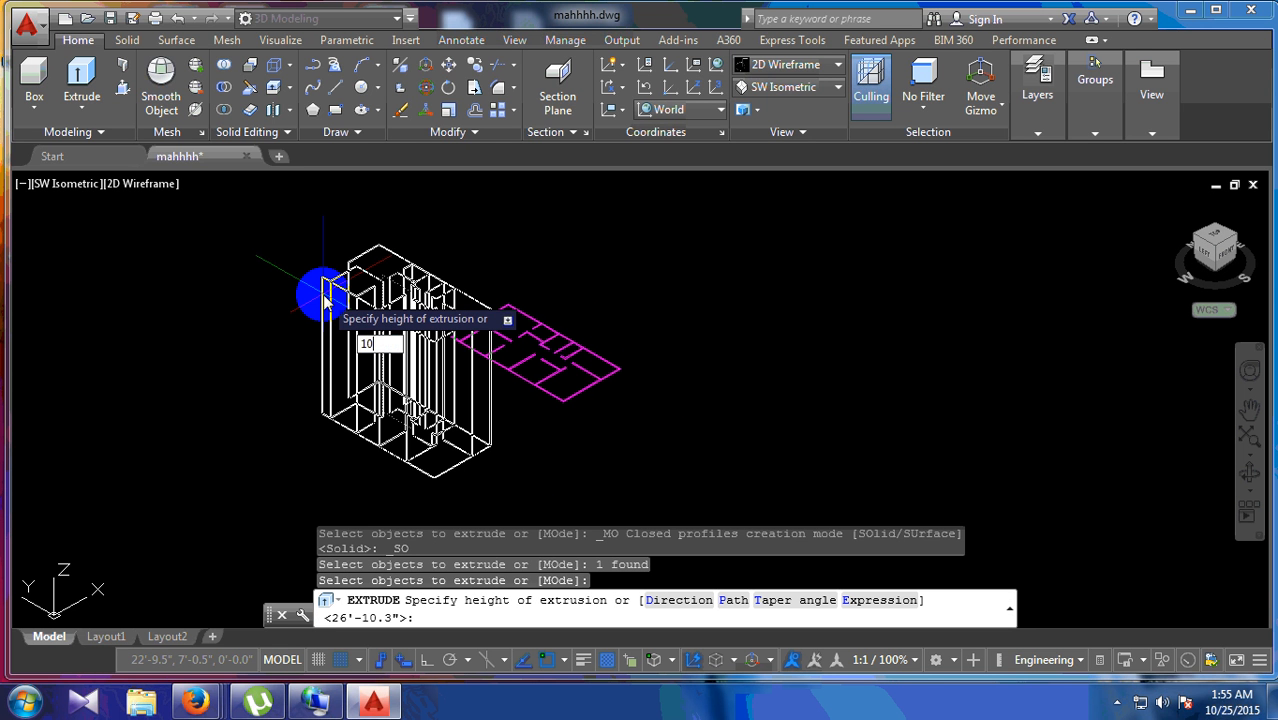
text(10')
key(Return)
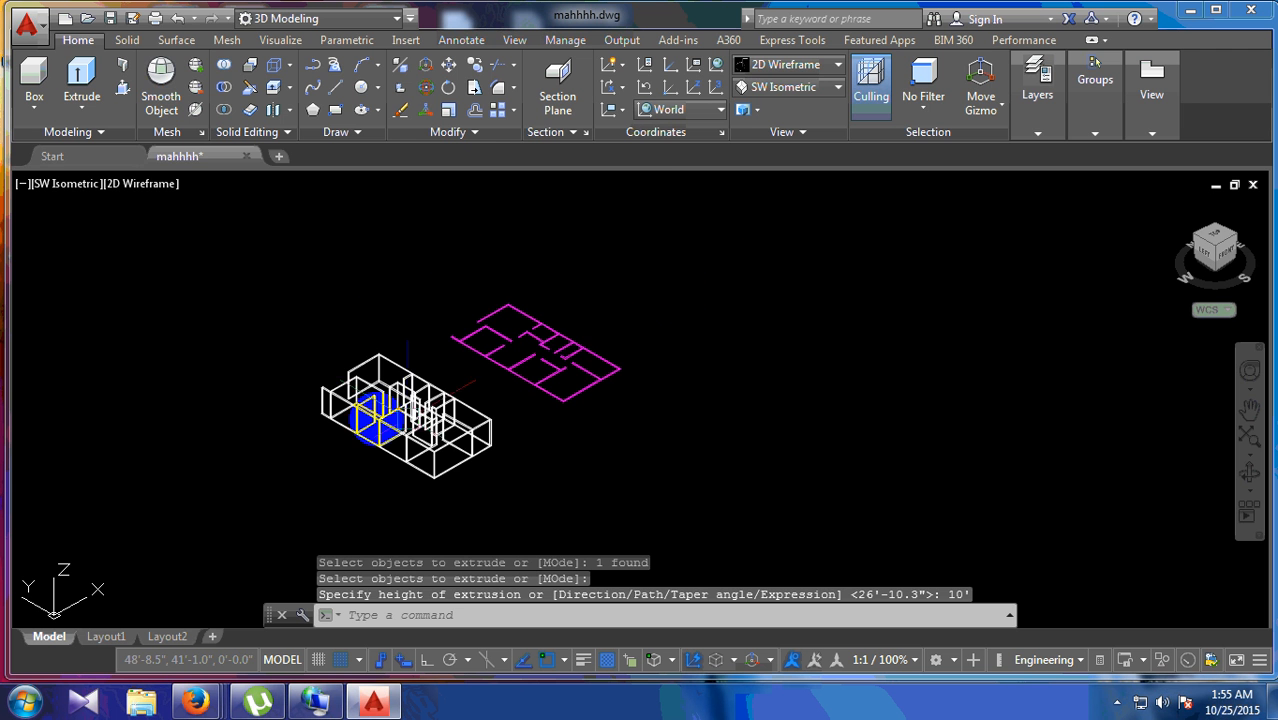
Step: Set the visual style to Shades of Gray and inspect the extruded walls up close
scroll(378, 440, up, 3)
click(798, 64)
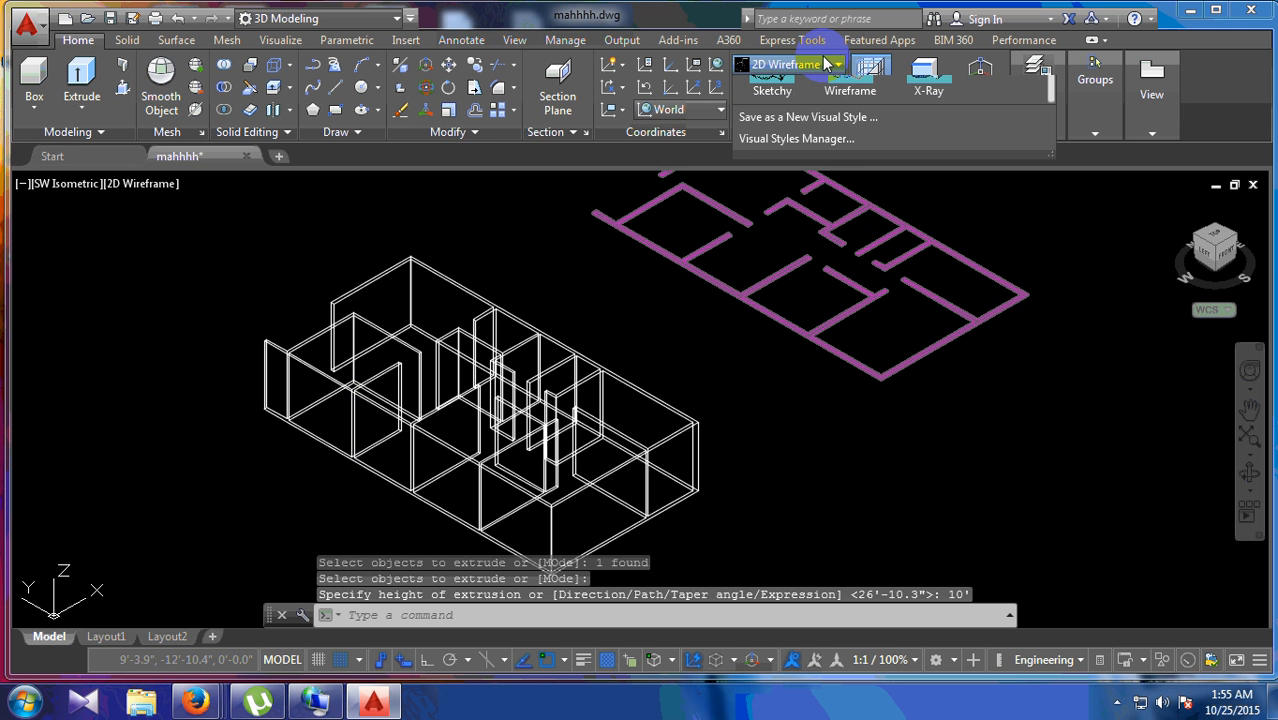
click(1007, 175)
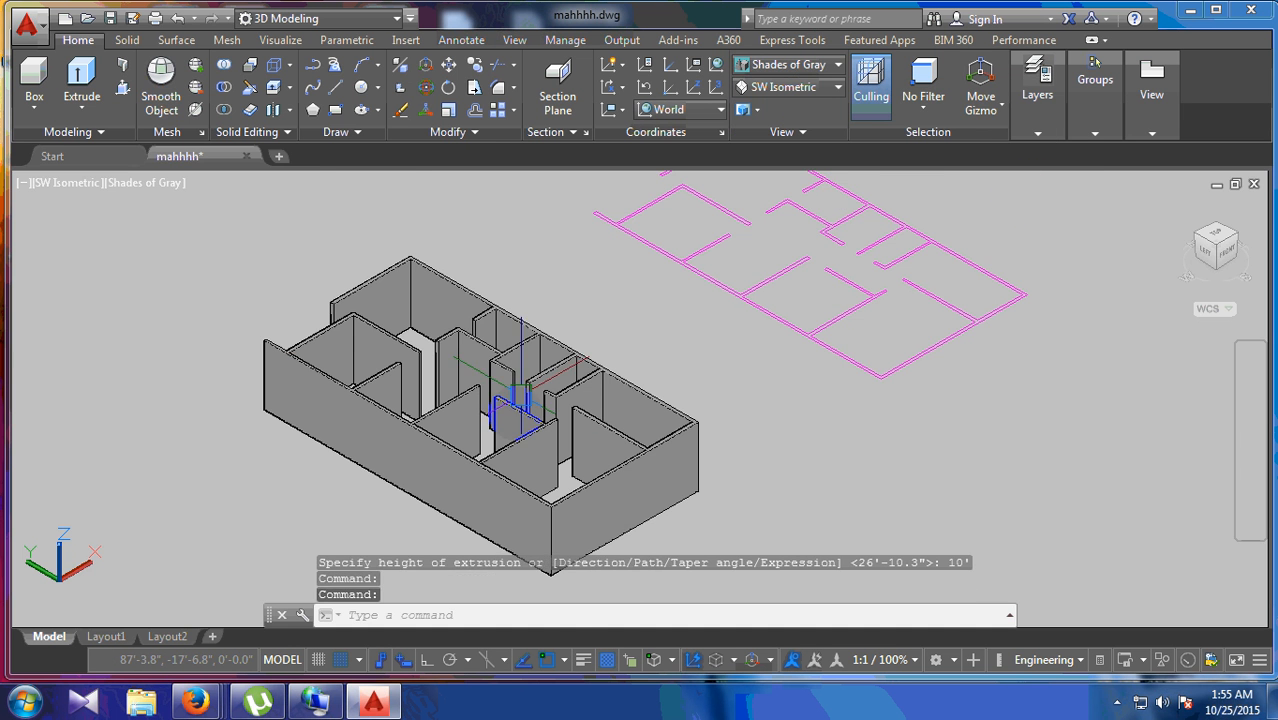
scroll(861, 455, up, 4)
scroll(861, 455, up, 2)
scroll(331, 477, down, 3)
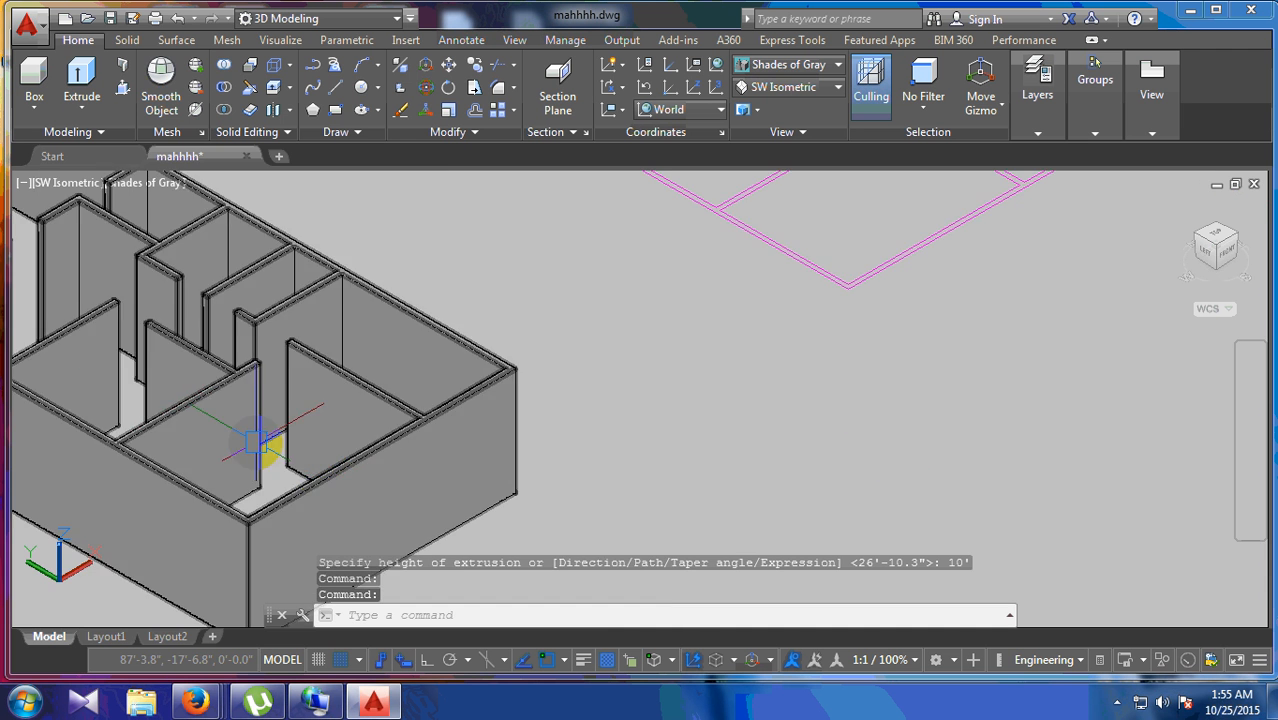
Step: Explode the copied floor plan's wall polyline into separate lines
scroll(258, 441, down, 5)
scroll(520, 340, up, 3)
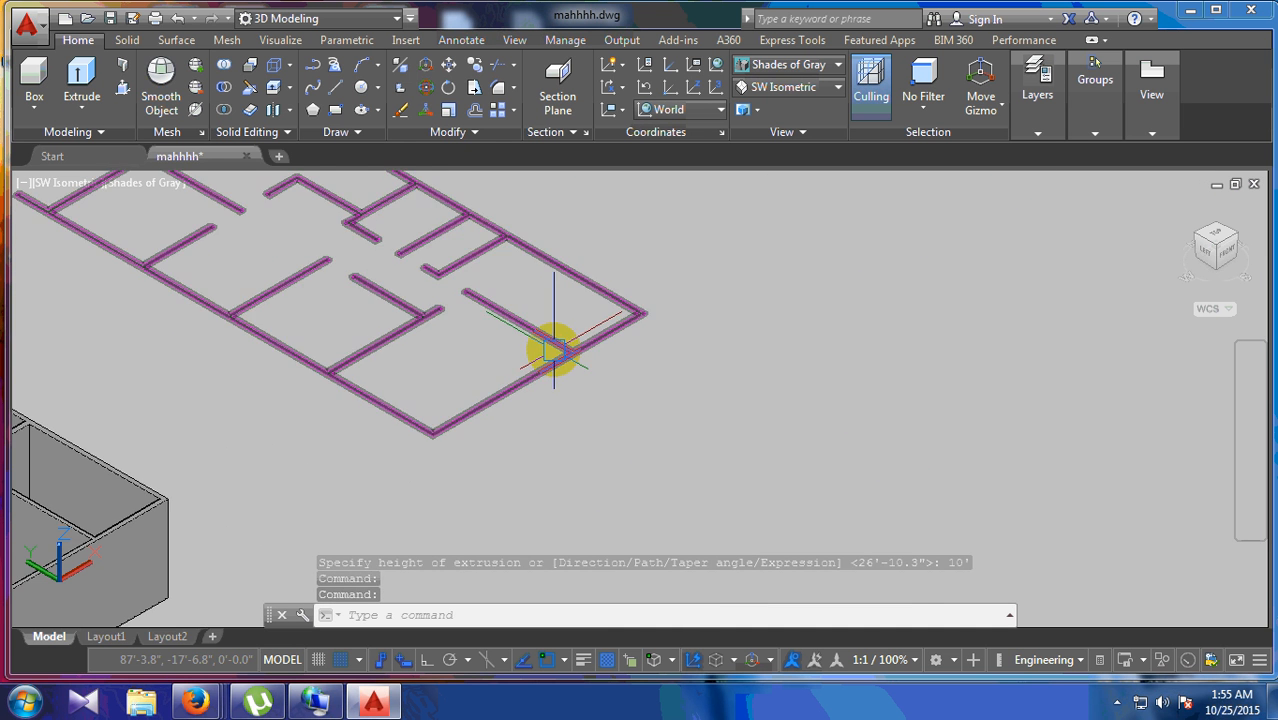
middle_drag(548, 337, 819, 533)
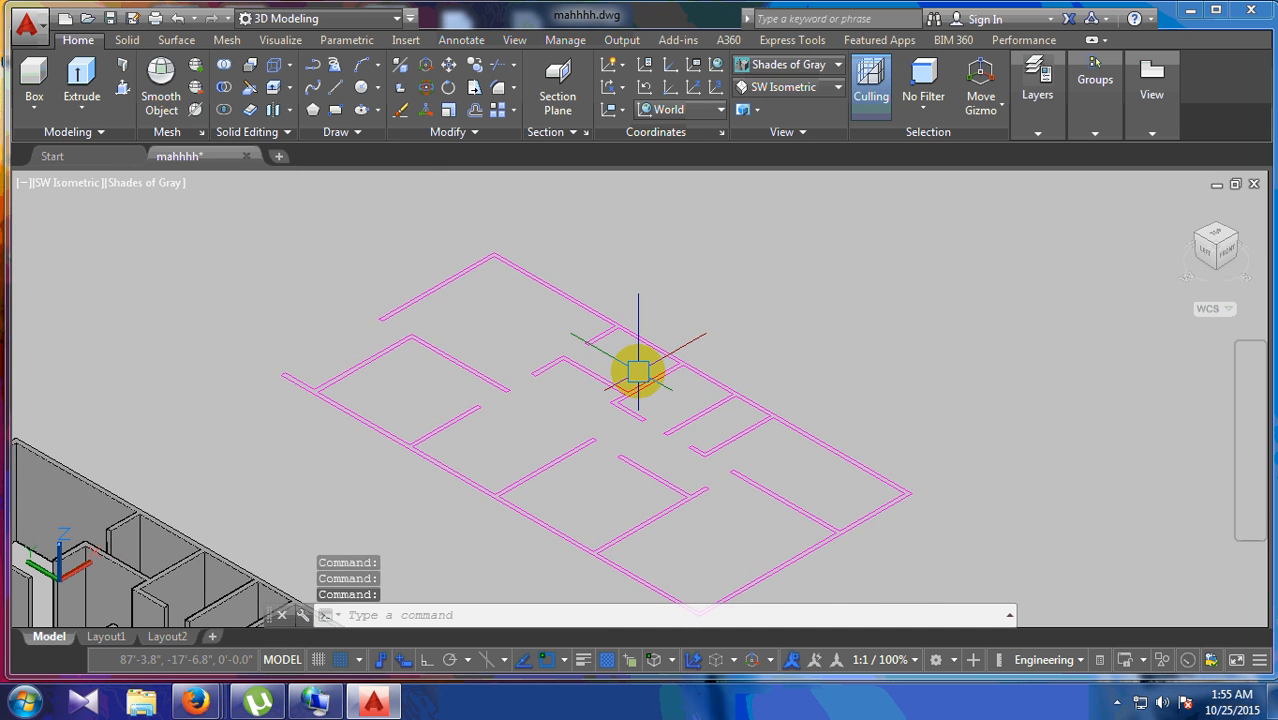
key(ctrl+a)
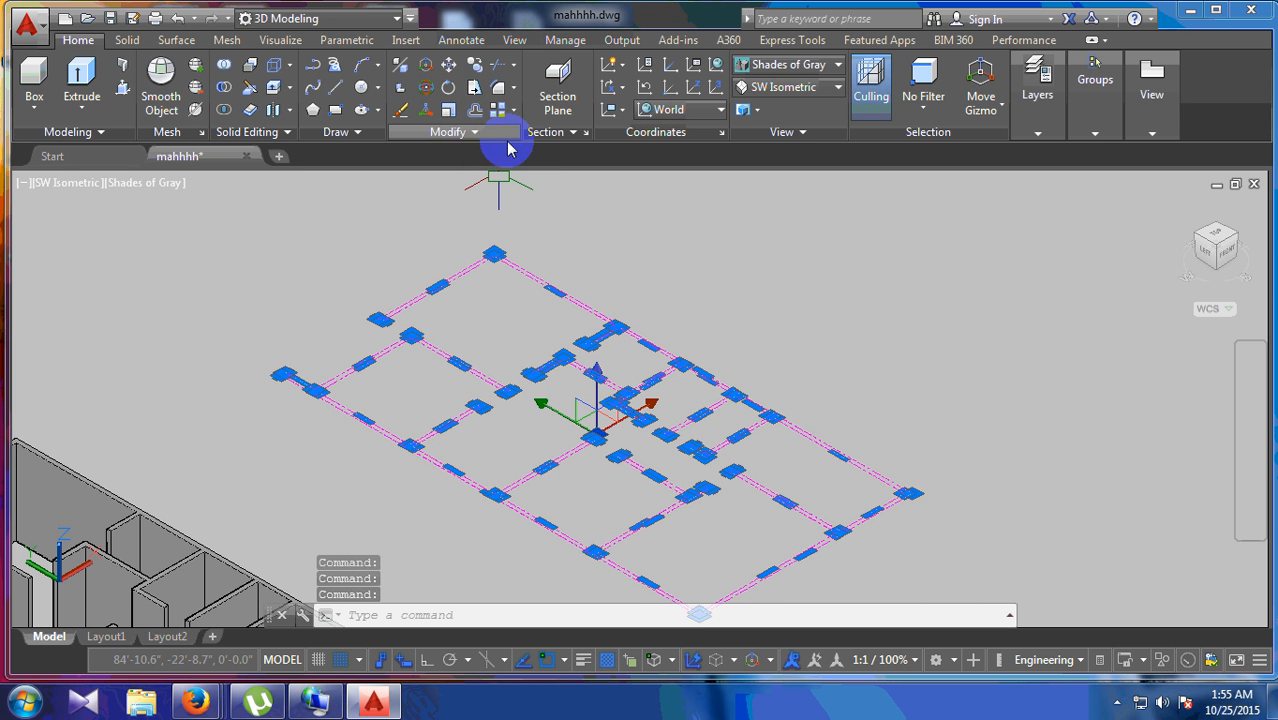
click(485, 135)
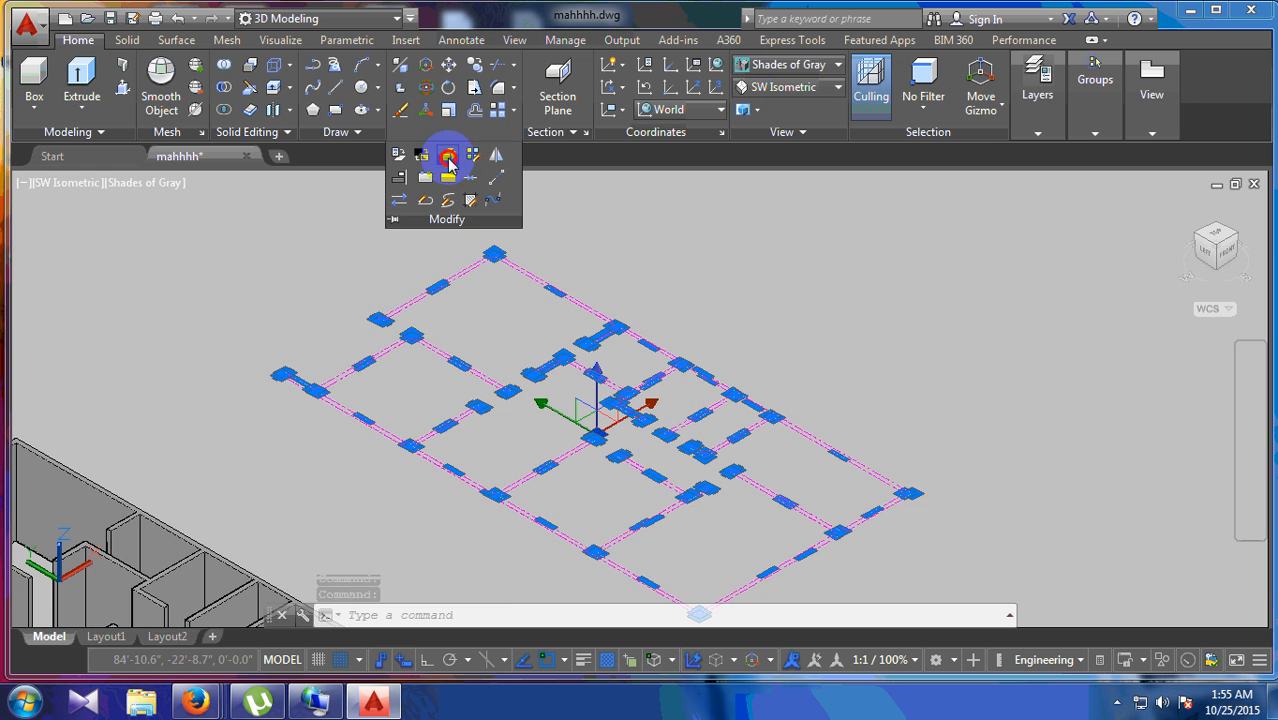
click(449, 165)
Step: Check by selecting individual wall lines whether the copied floor plan is exploded, and clear the selection
scroll(456, 285, up, 5)
click(442, 268)
click(622, 271)
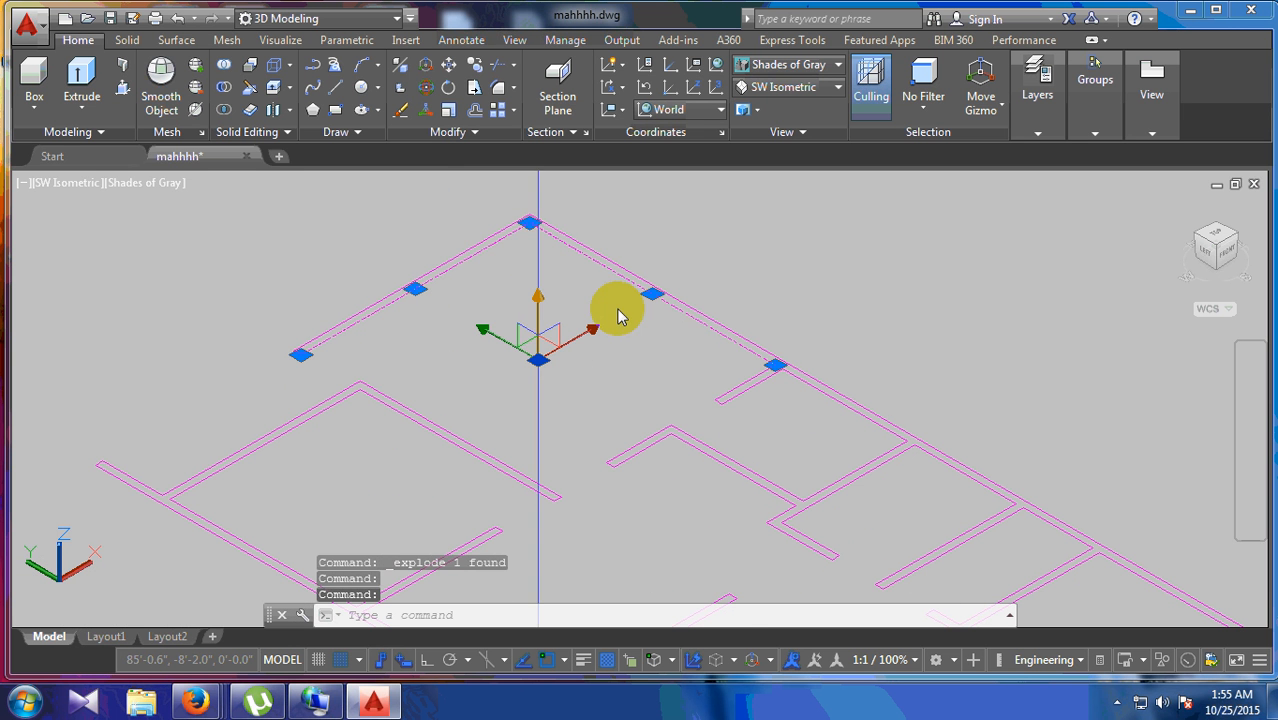
click(715, 387)
key(Escape)
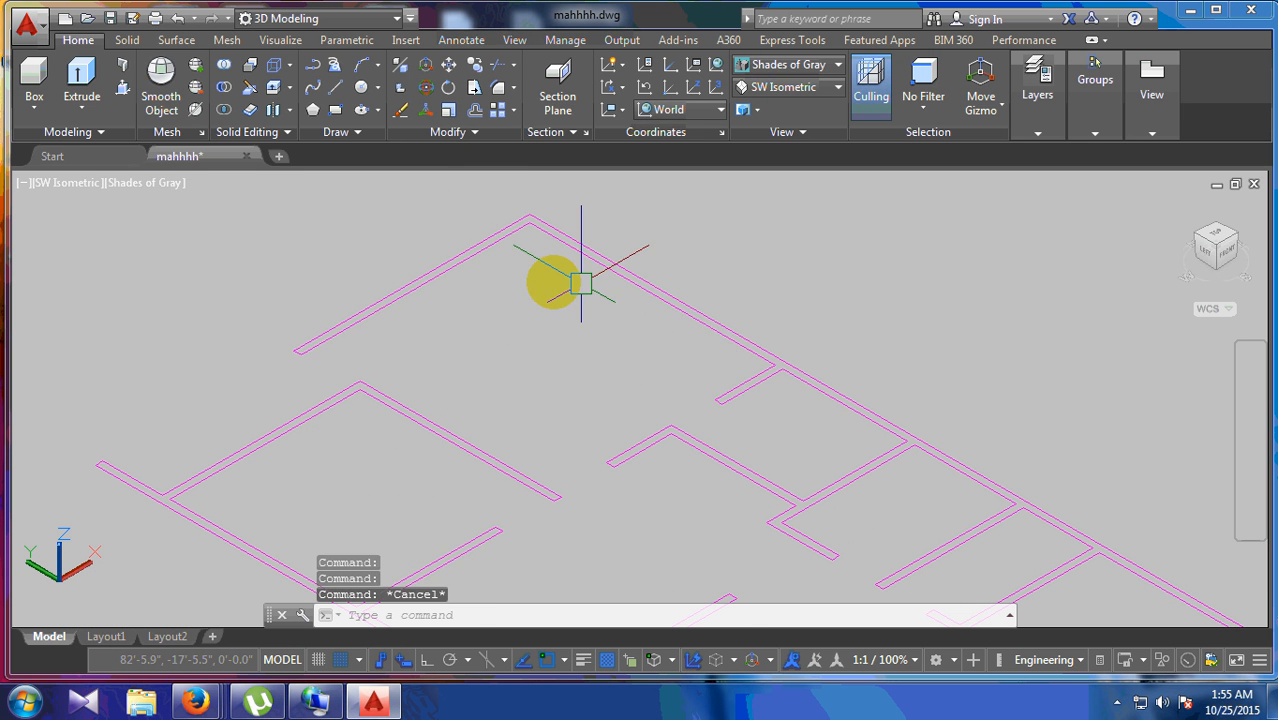
scroll(541, 300, down, 4)
middle_drag(734, 430, 609, 463)
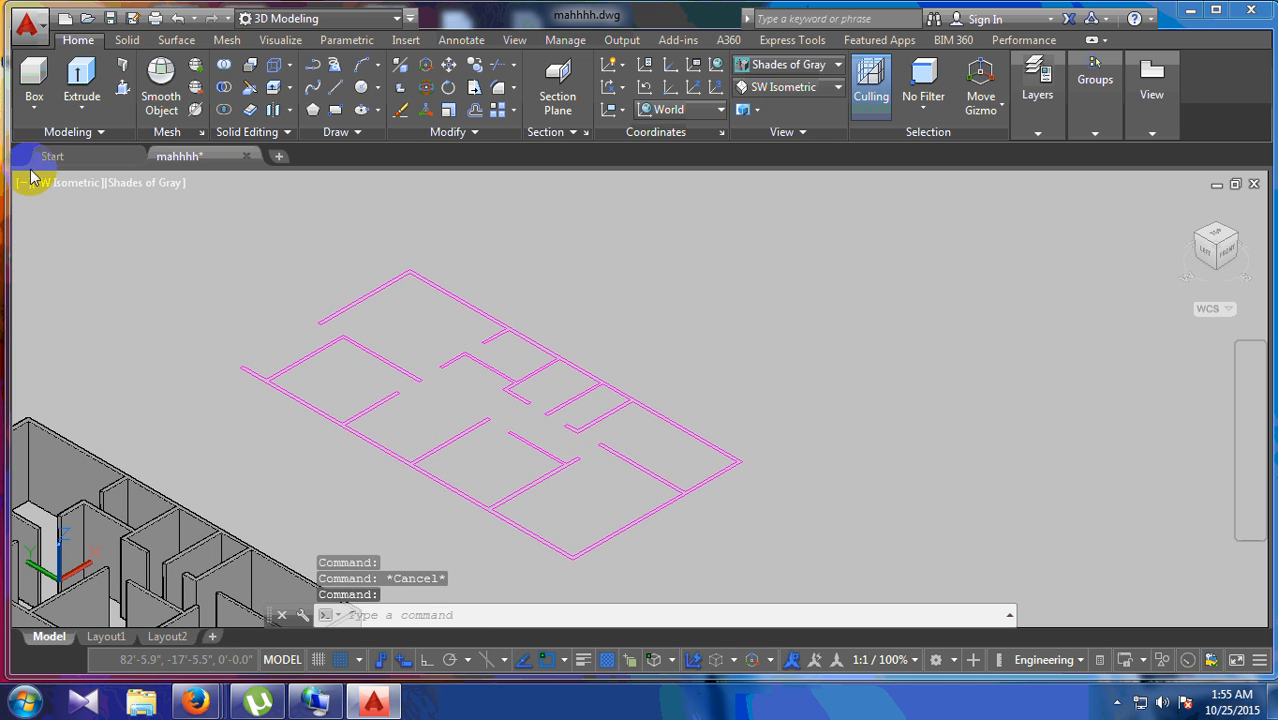
Step: Draw a freehand three-segment trial Polysolid beside the copied floor plan and erase it
click(122, 70)
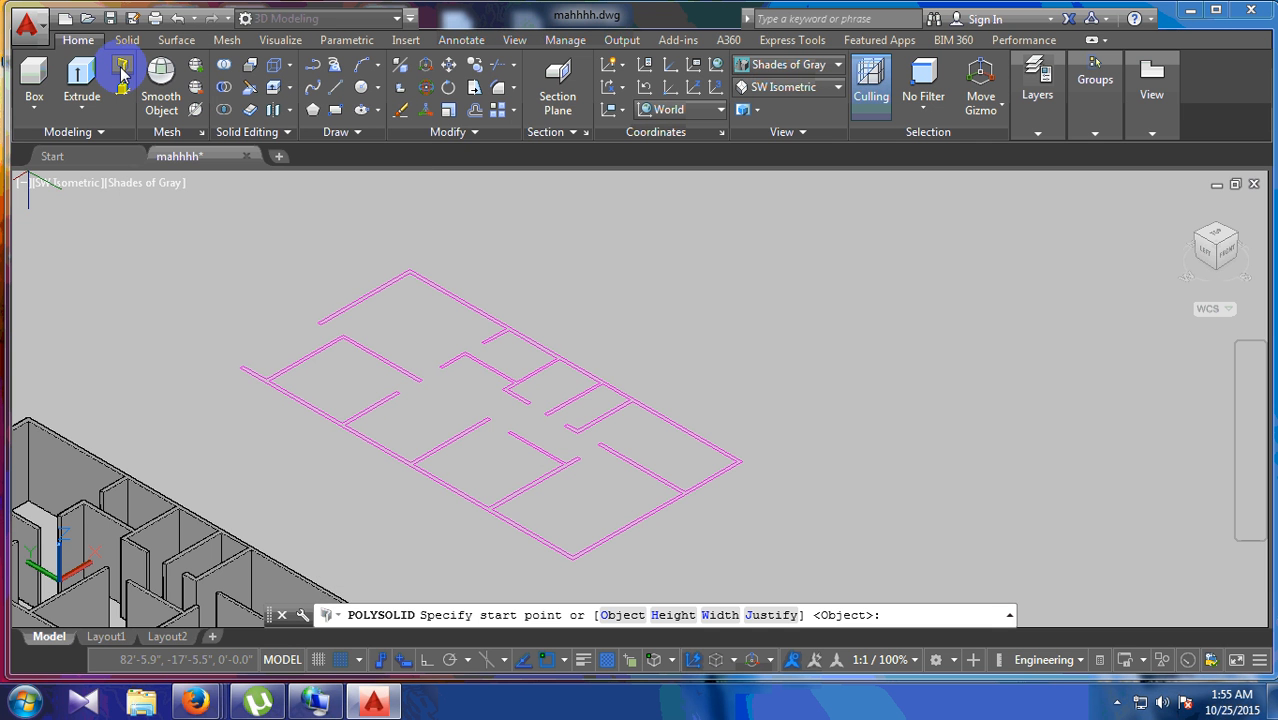
scroll(285, 380, up, 3)
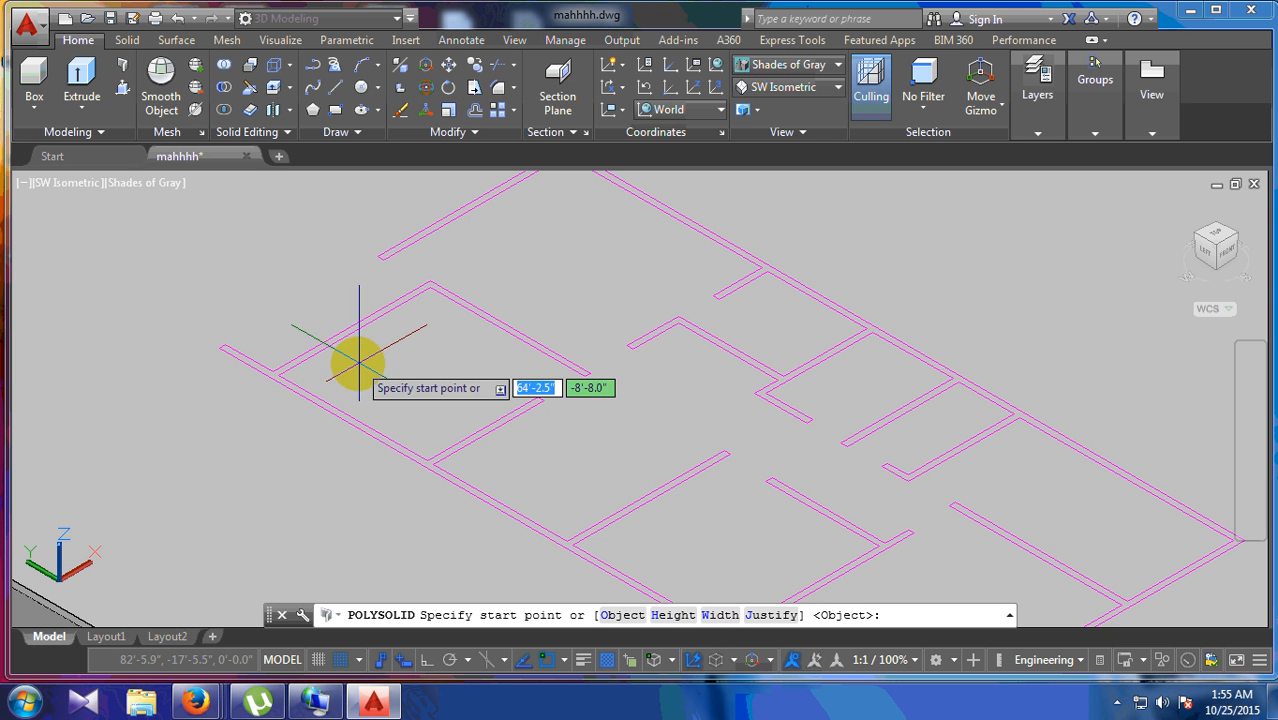
scroll(285, 448, down, 2)
click(162, 337)
click(294, 283)
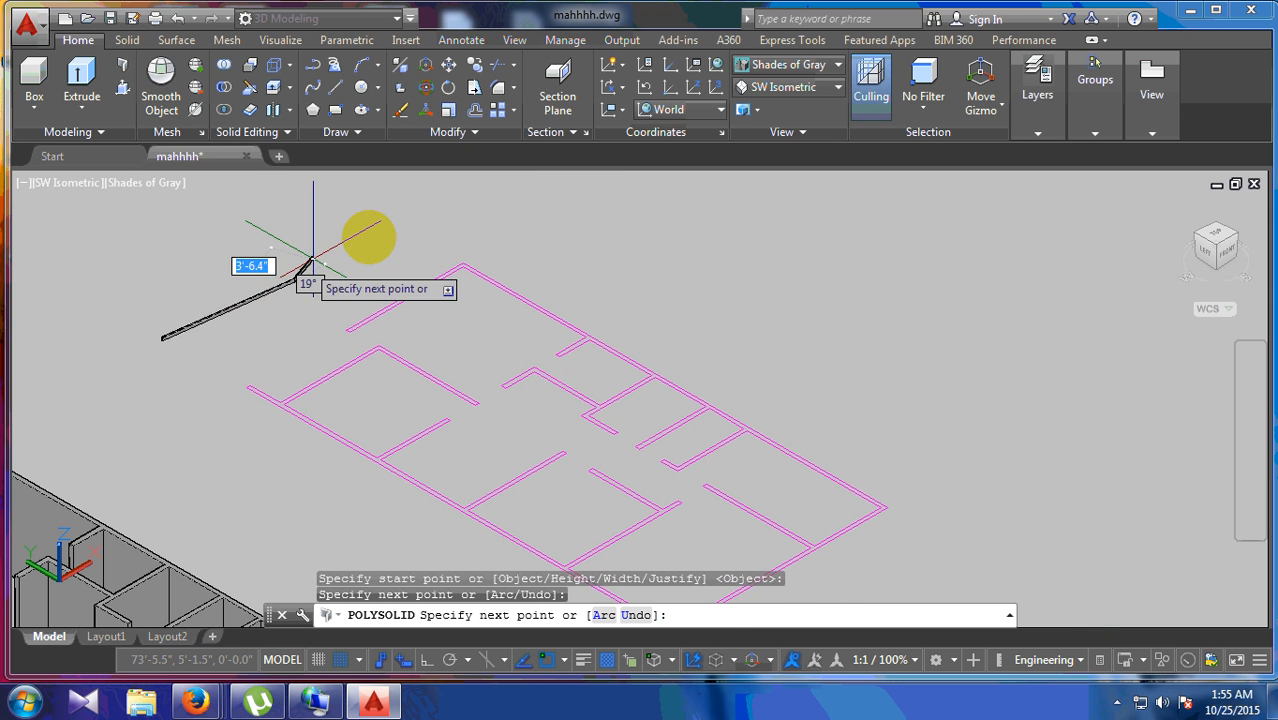
click(117, 463)
click(58, 348)
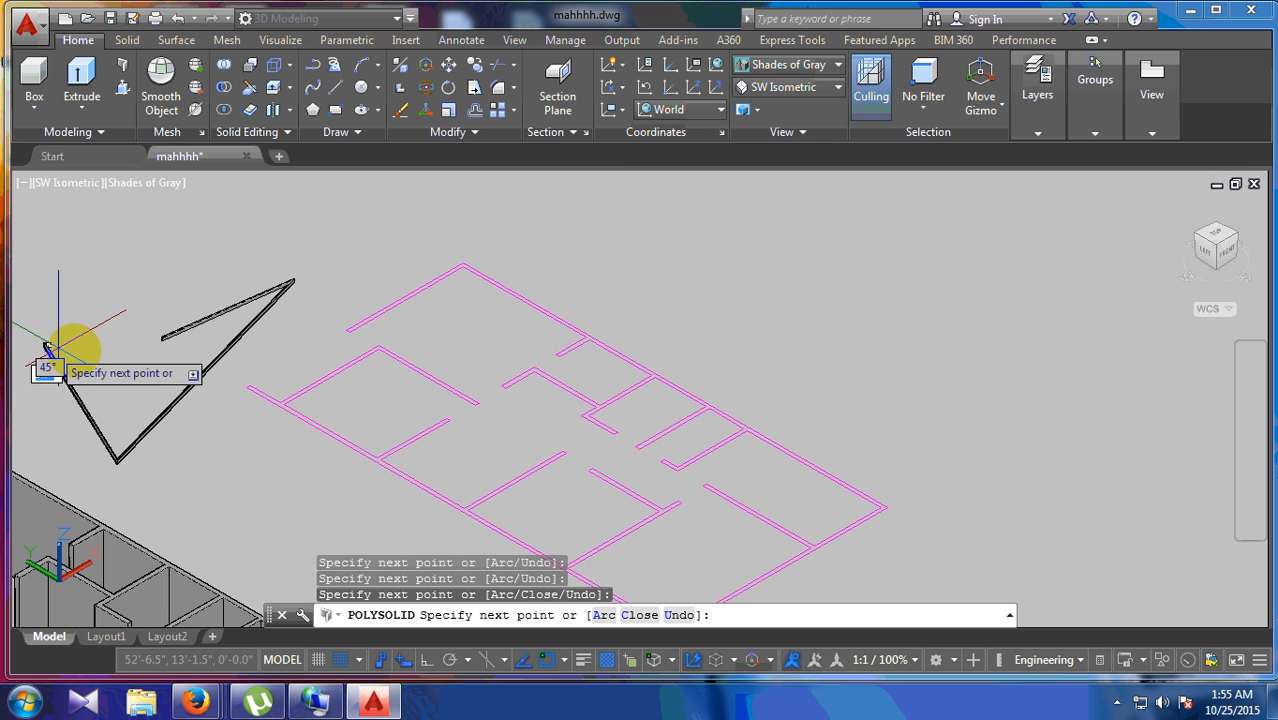
right_click(91, 353)
click(134, 363)
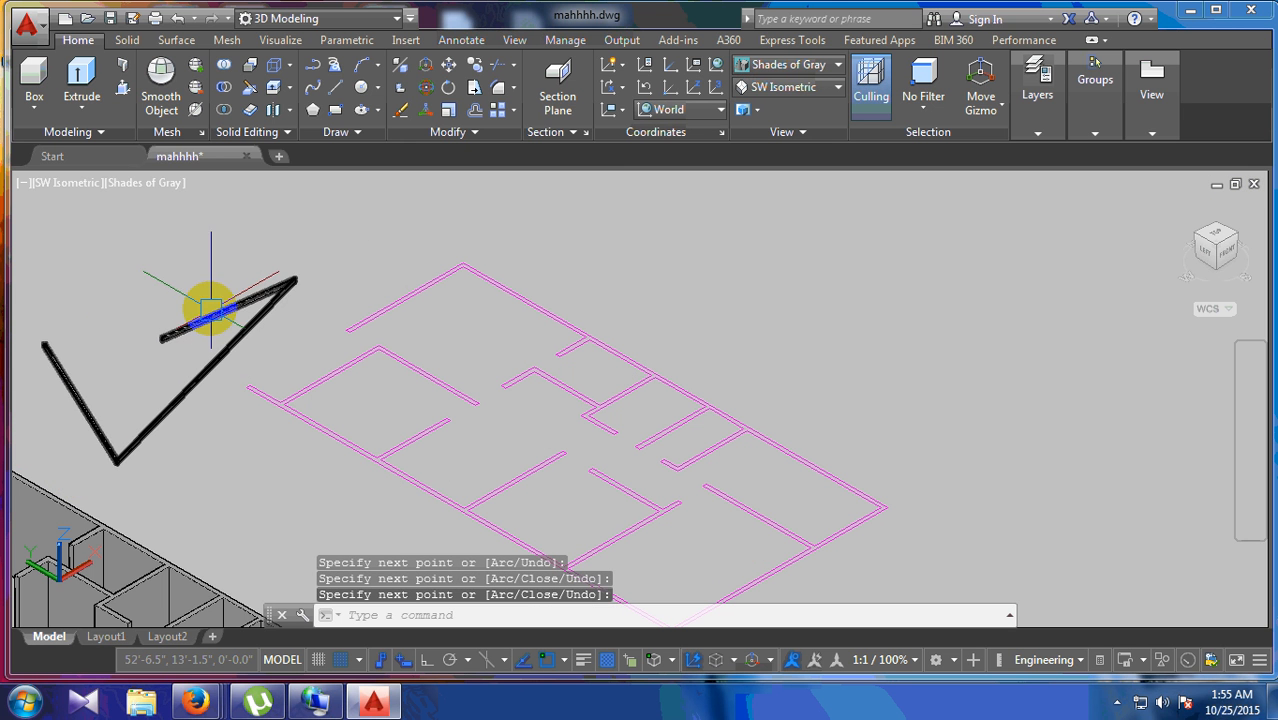
click(242, 304)
key(Delete)
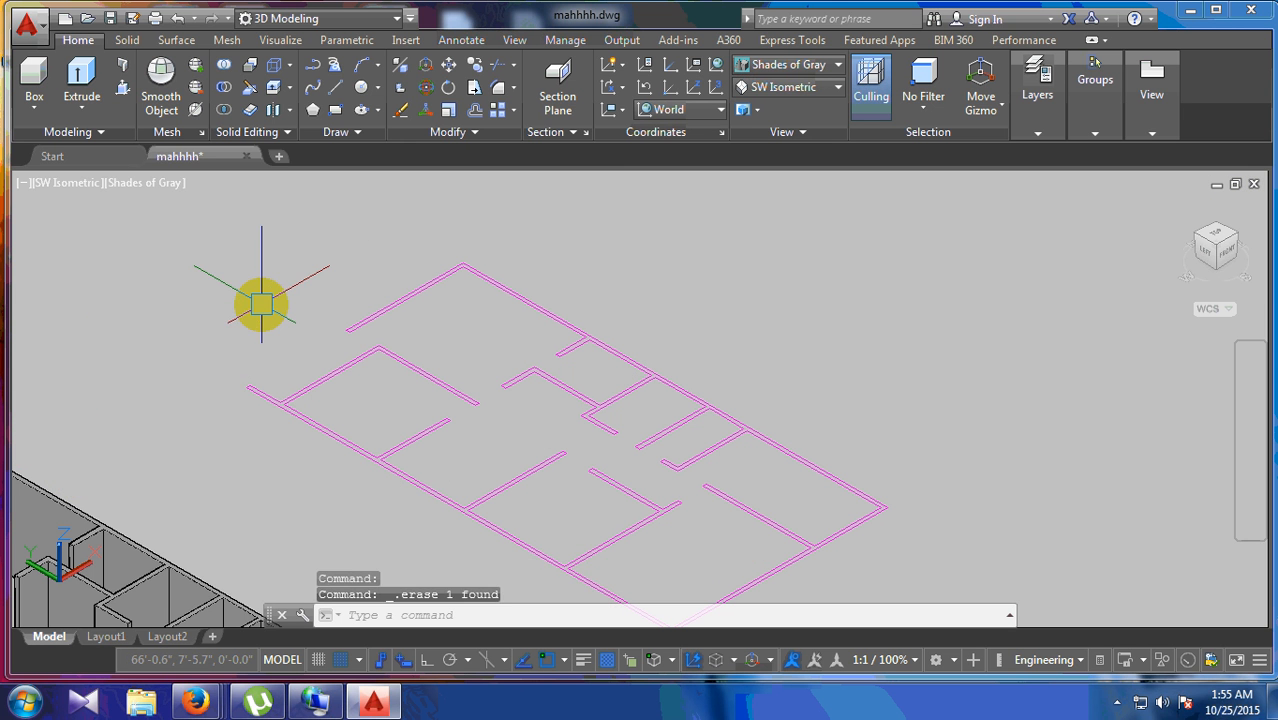
Step: Start a Polysolid with a height of 10', a width of 5" and Left justification
click(128, 67)
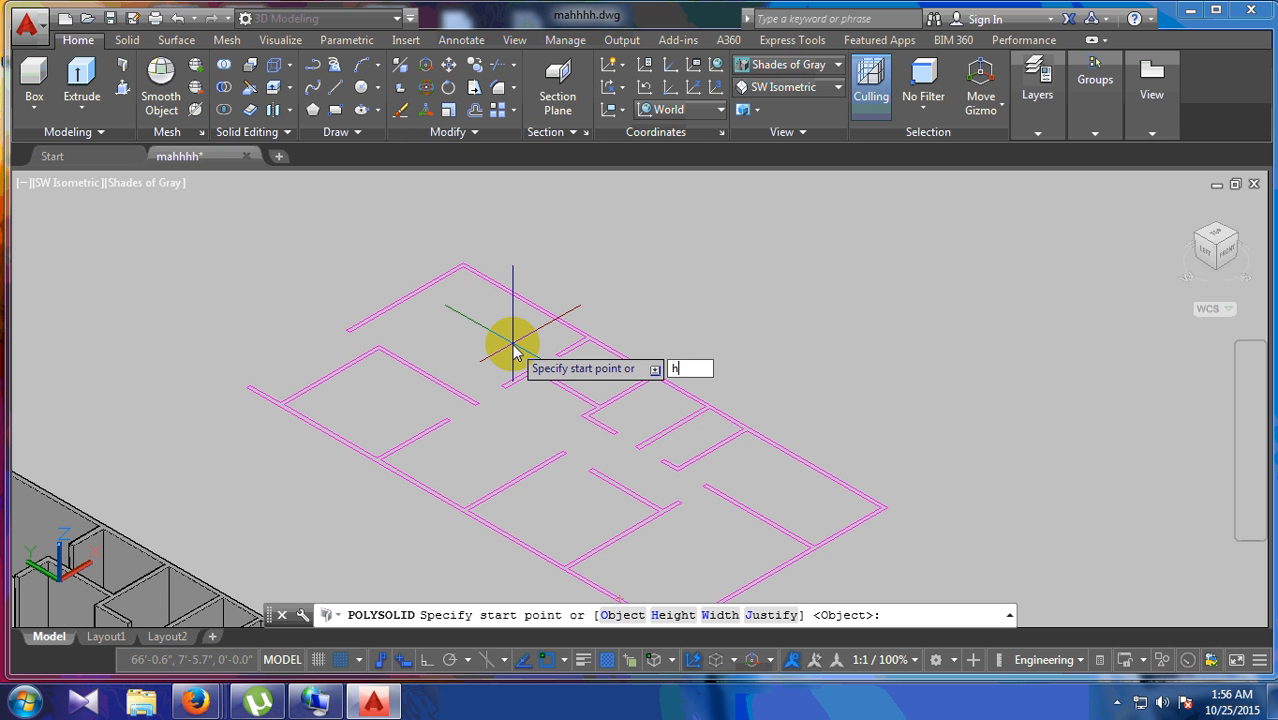
text(h)
key(Return)
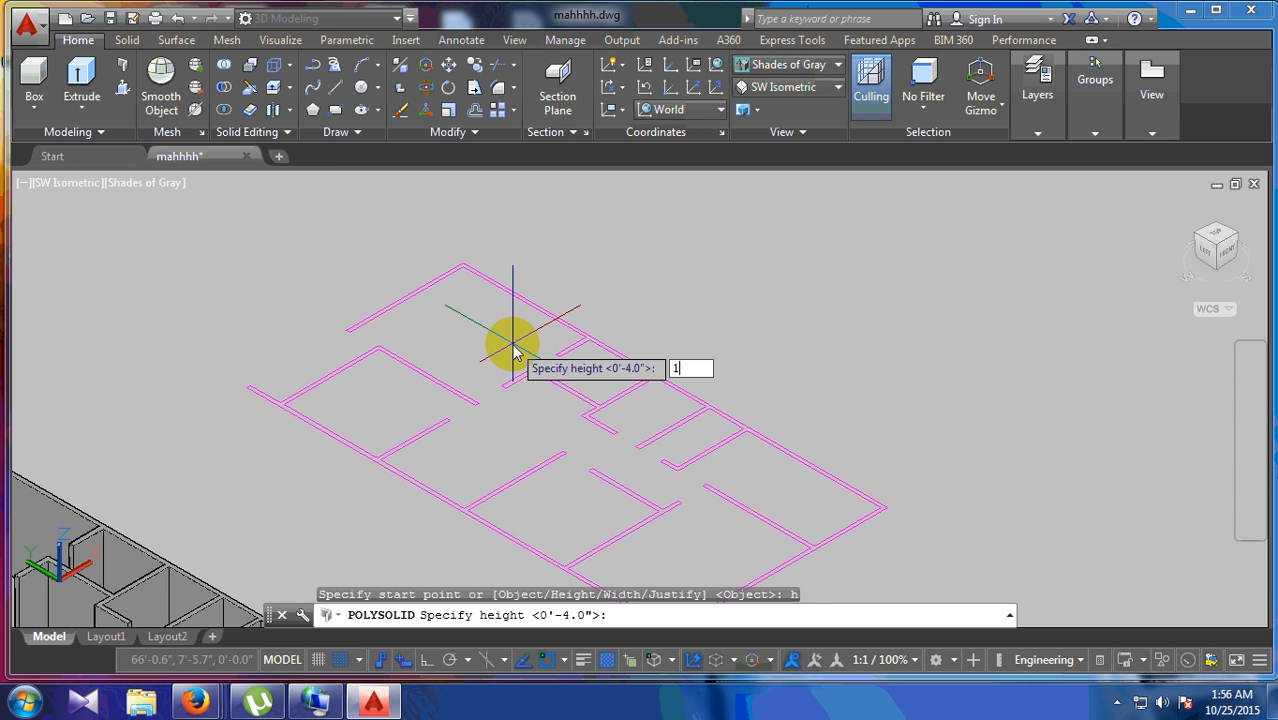
key(Return)
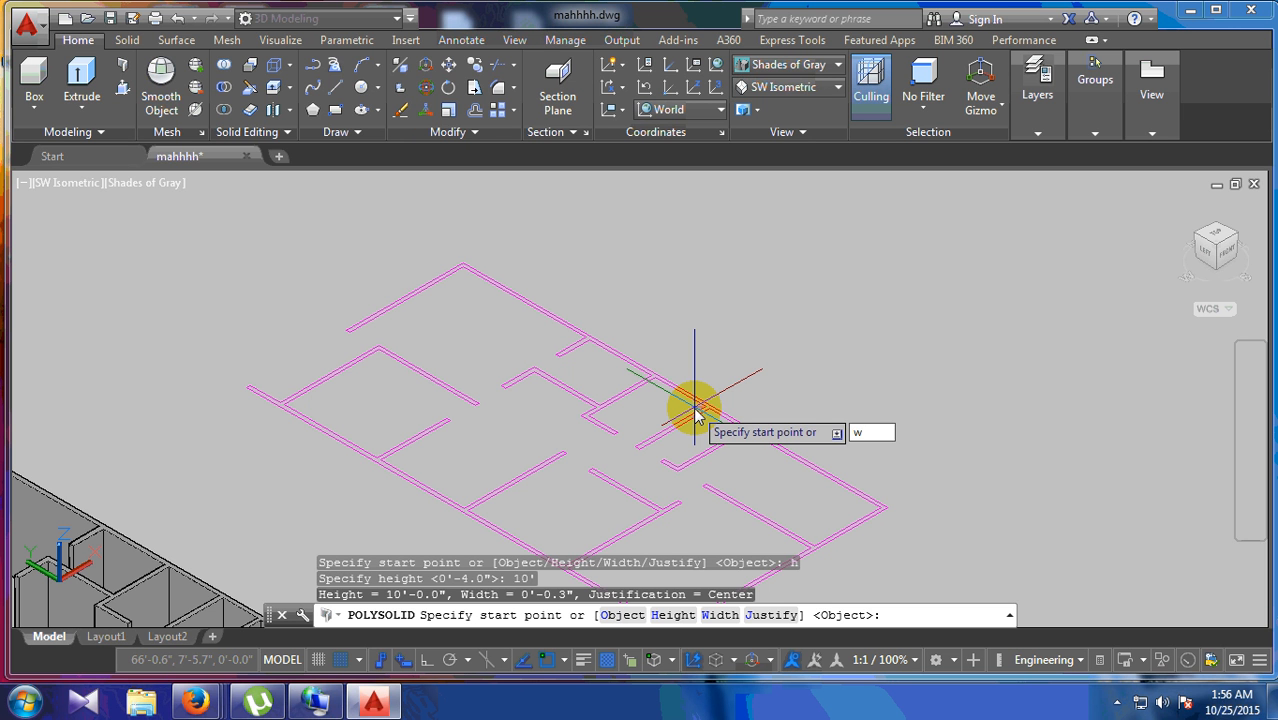
key(Return)
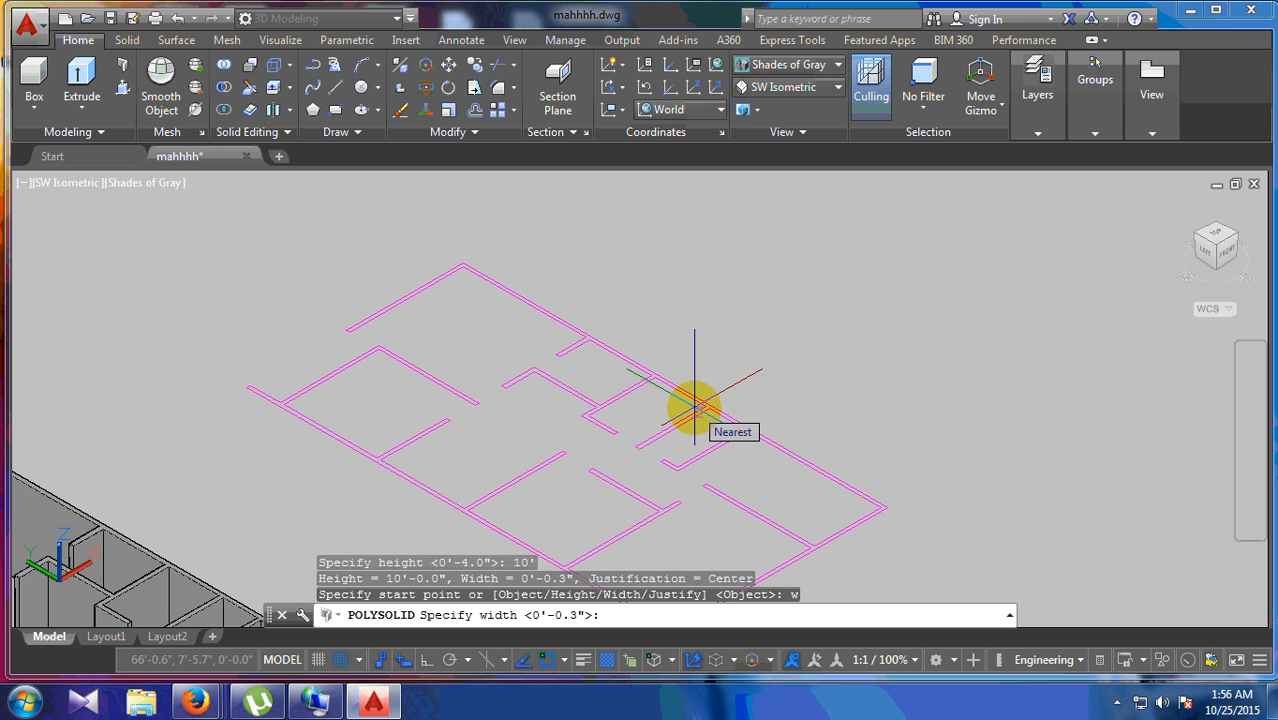
key(Return)
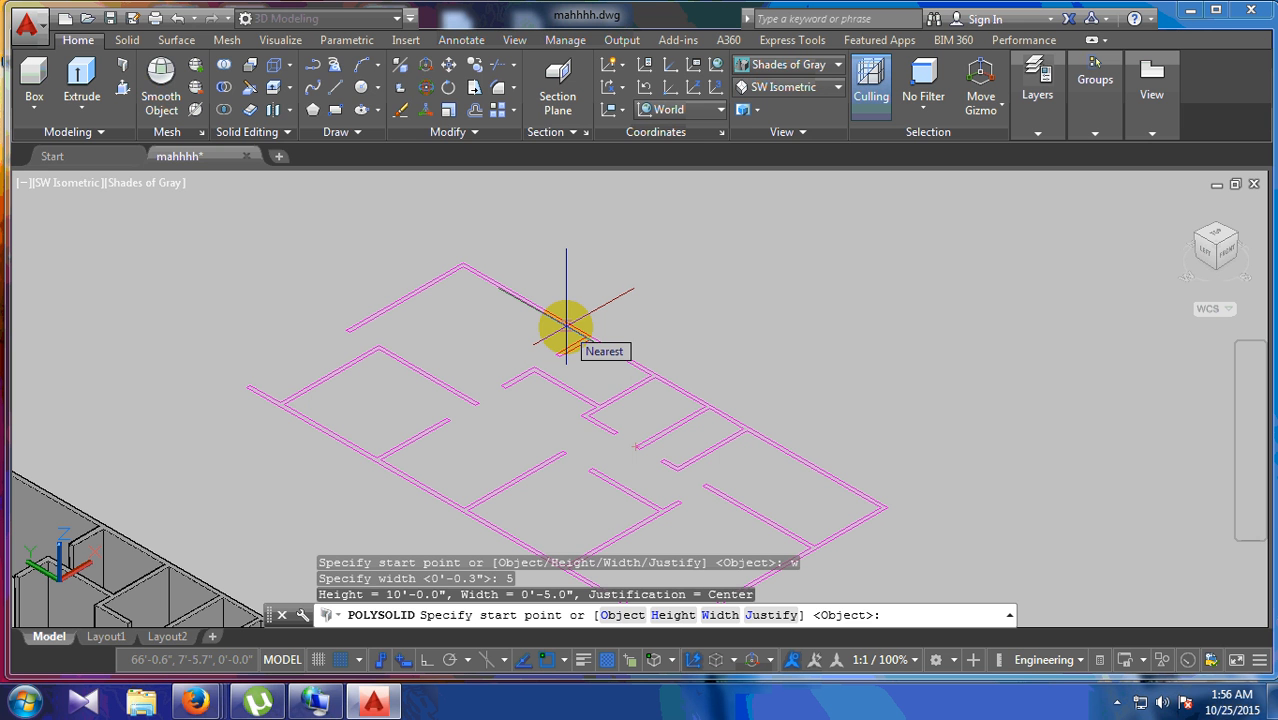
key(Return)
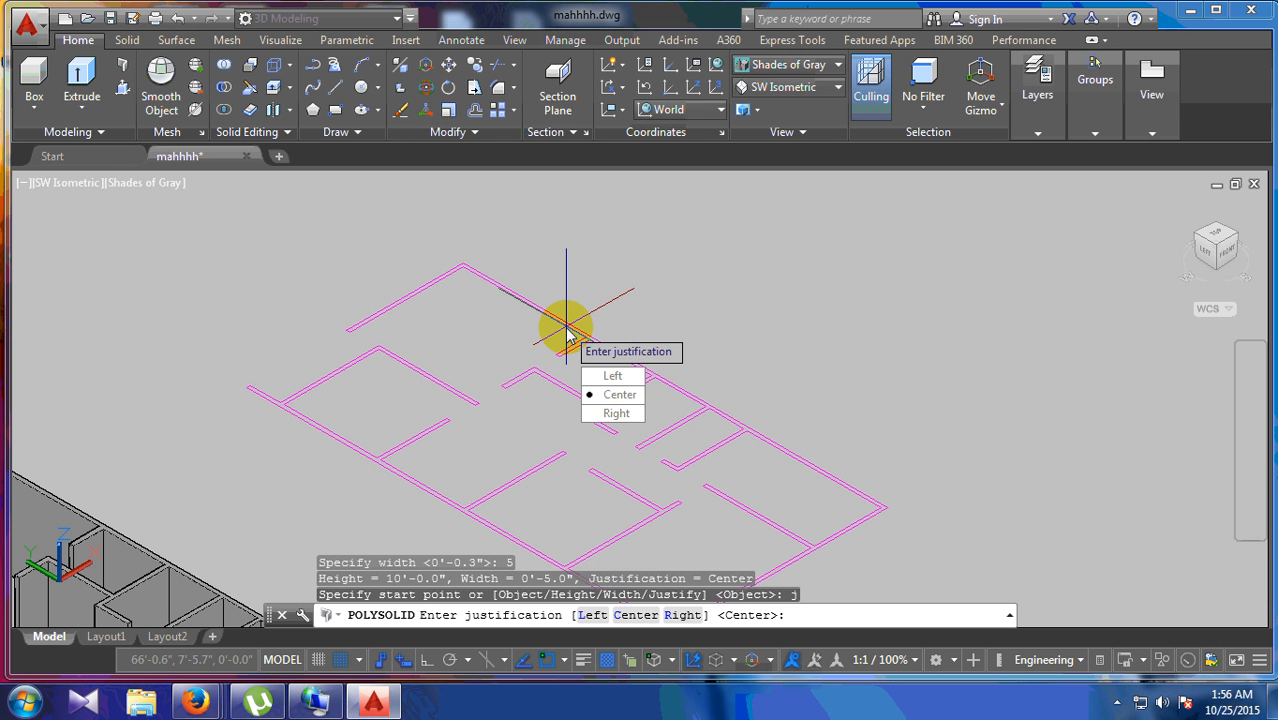
click(623, 378)
Step: Trace the copied plan's outer wall as a Polysolid from the open wall end through the back corner to the long side's far corner
scroll(379, 314, up, 5)
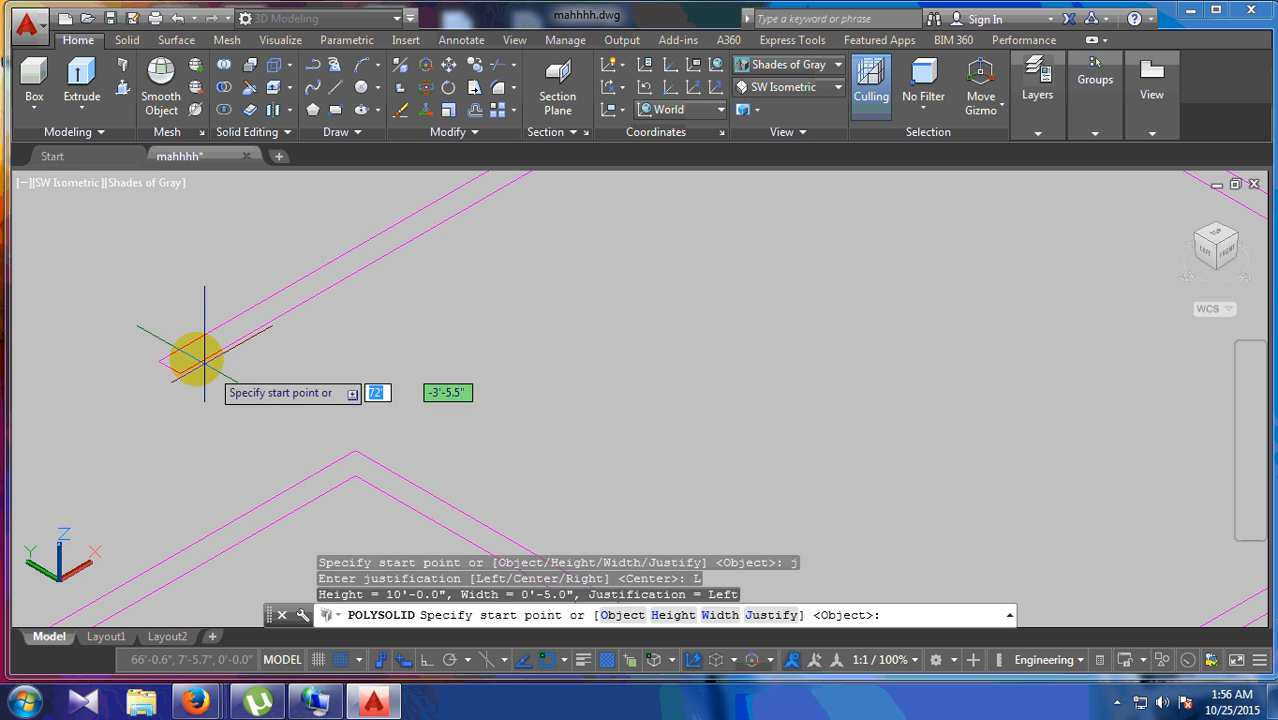
click(159, 362)
scroll(105, 456, down, 2)
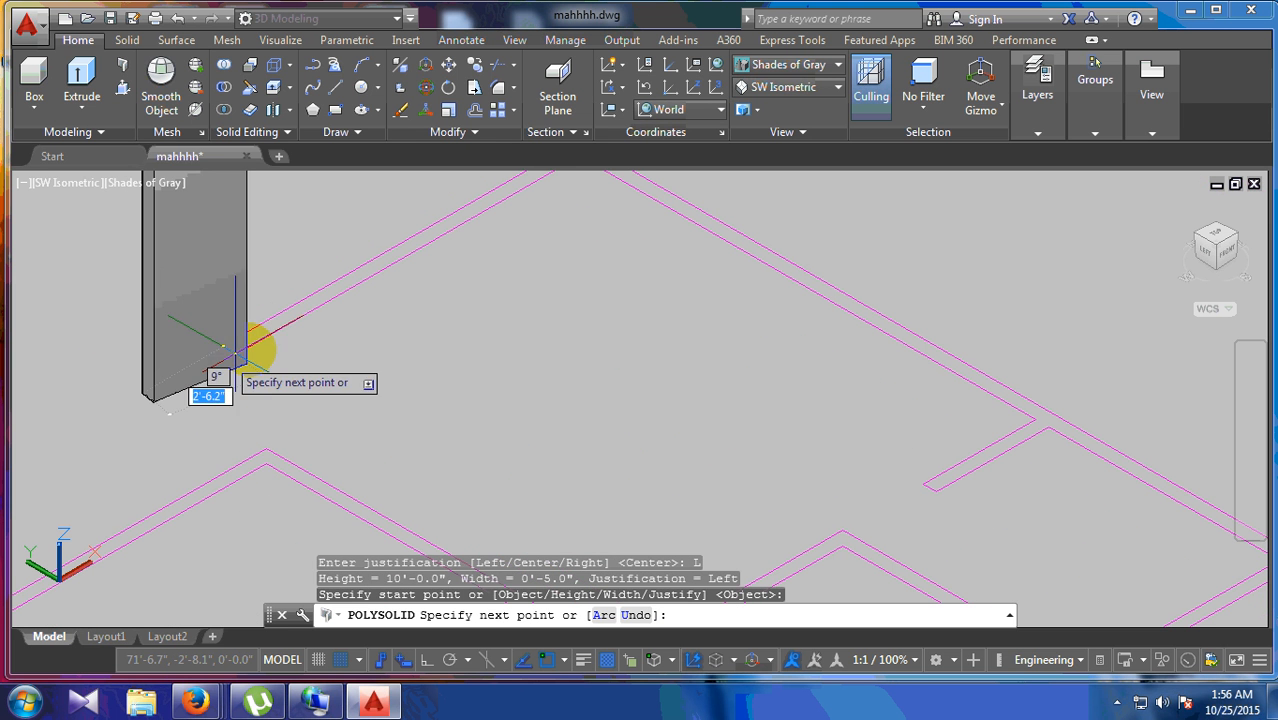
middle_drag(379, 282, 463, 509)
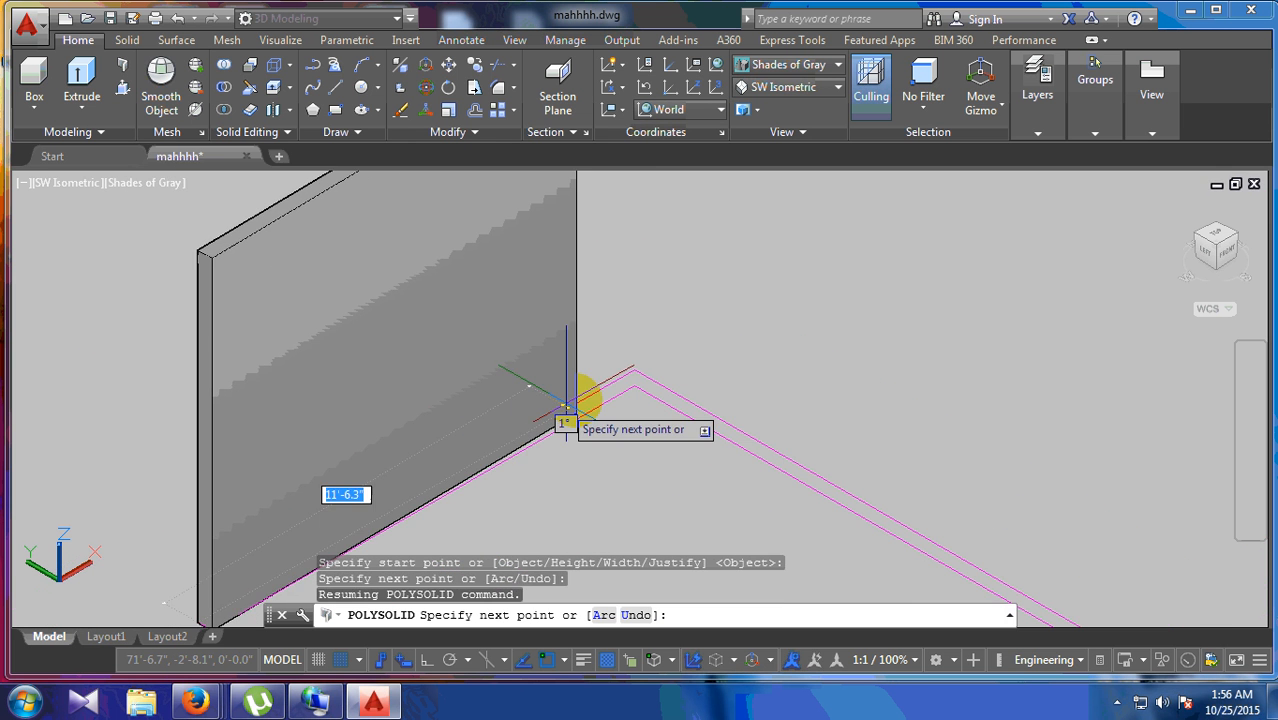
click(634, 372)
scroll(440, 270, down, 4)
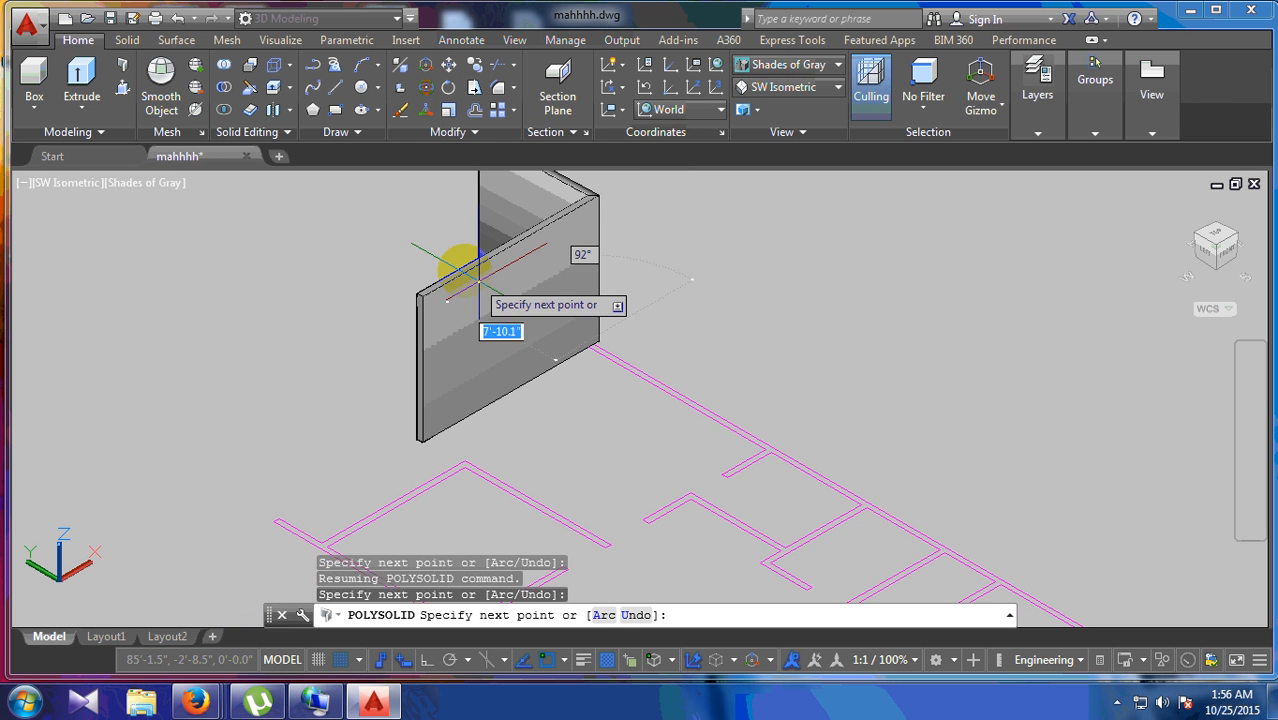
scroll(790, 428, up, 4)
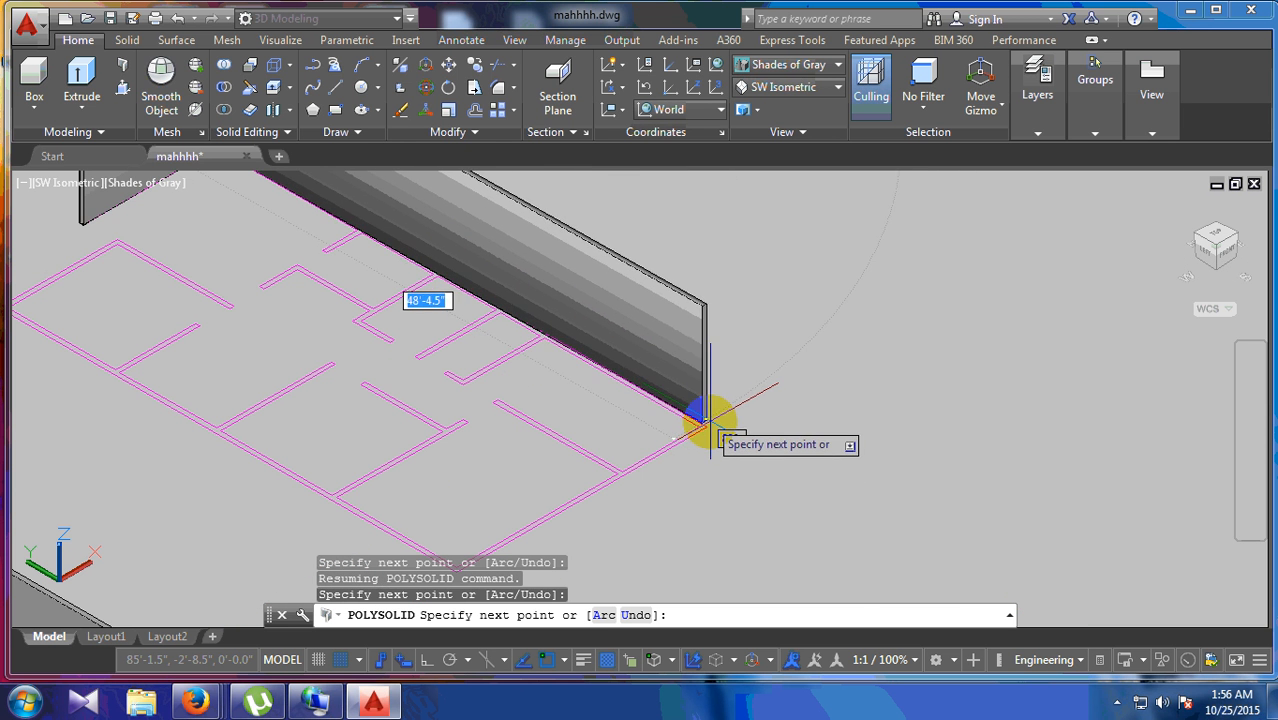
click(706, 425)
scroll(708, 430, up, 5)
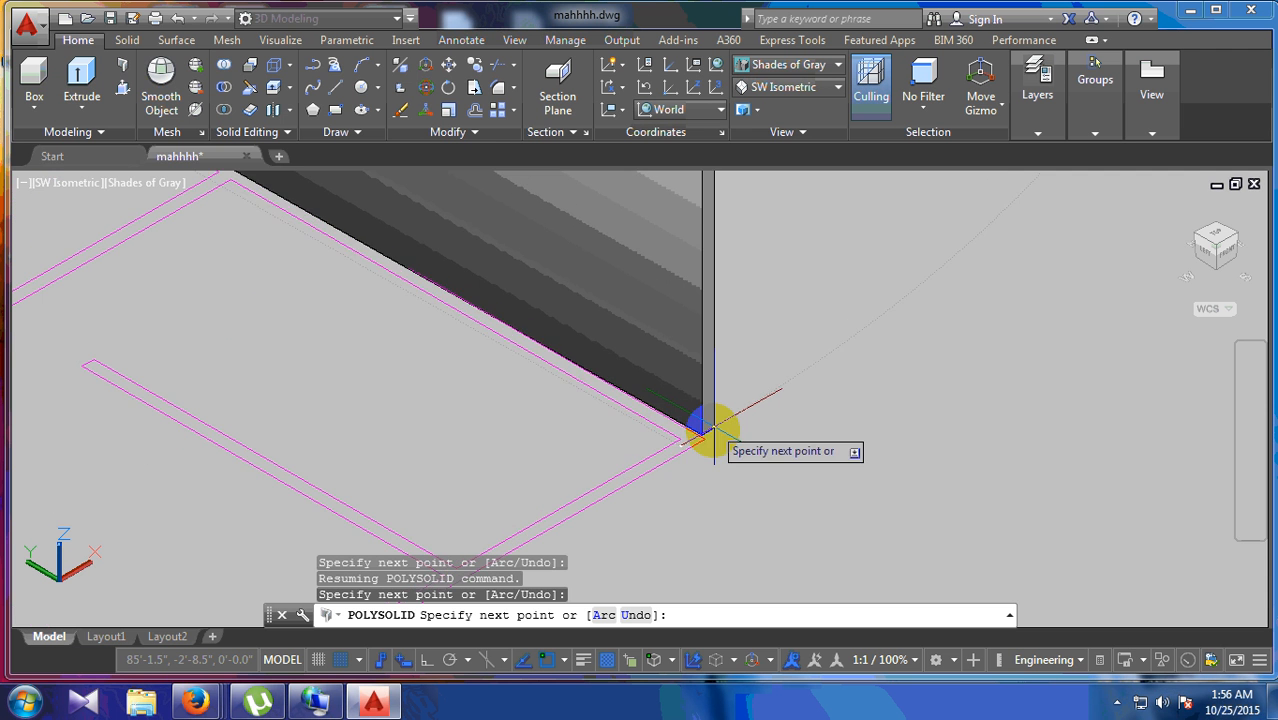
key(Return)
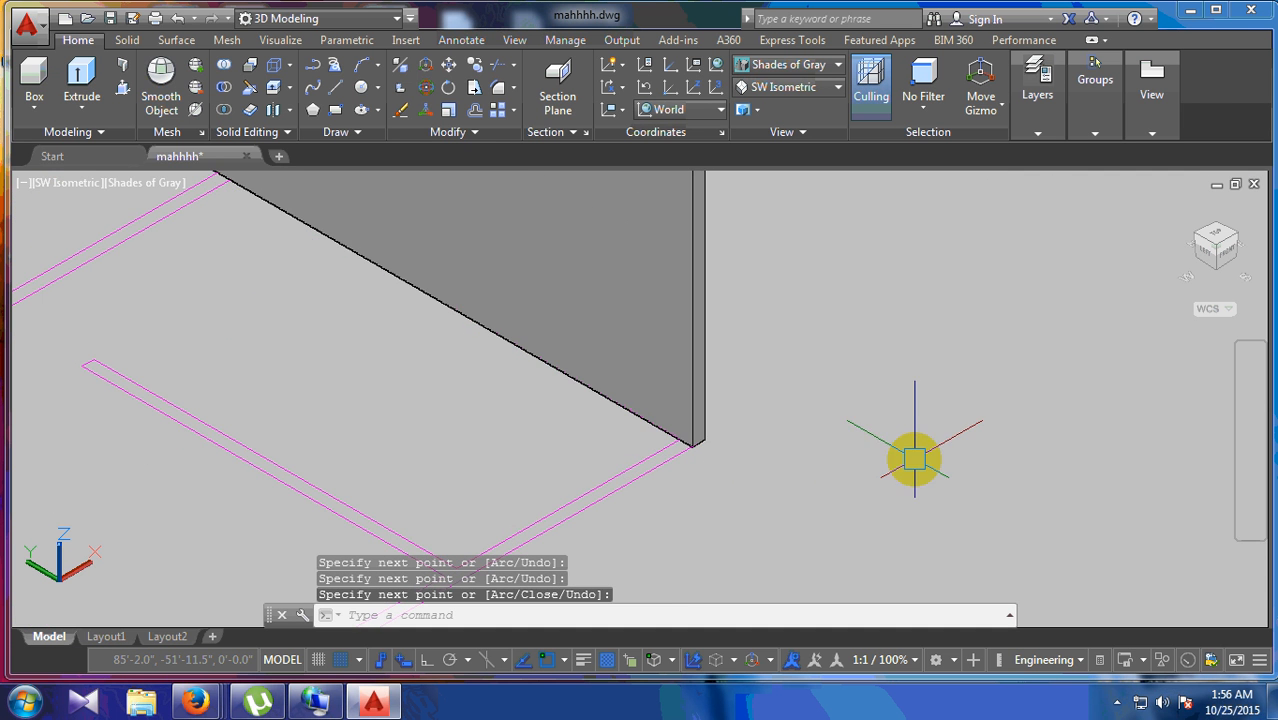
Step: Build the short stub wall nearest the back corner as a Polysolid from its free end to the long outer wall
scroll(1045, 486, down, 5)
middle_drag(594, 414, 624, 458)
scroll(645, 400, up, 6)
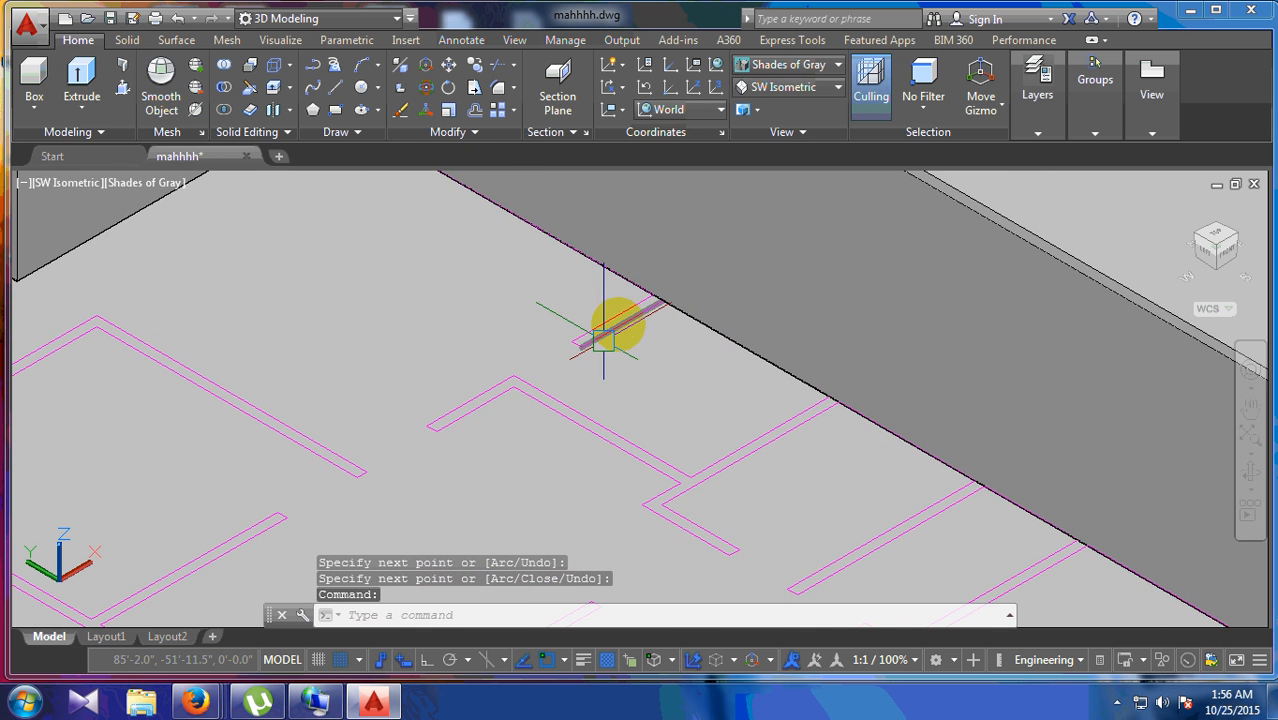
key(Return)
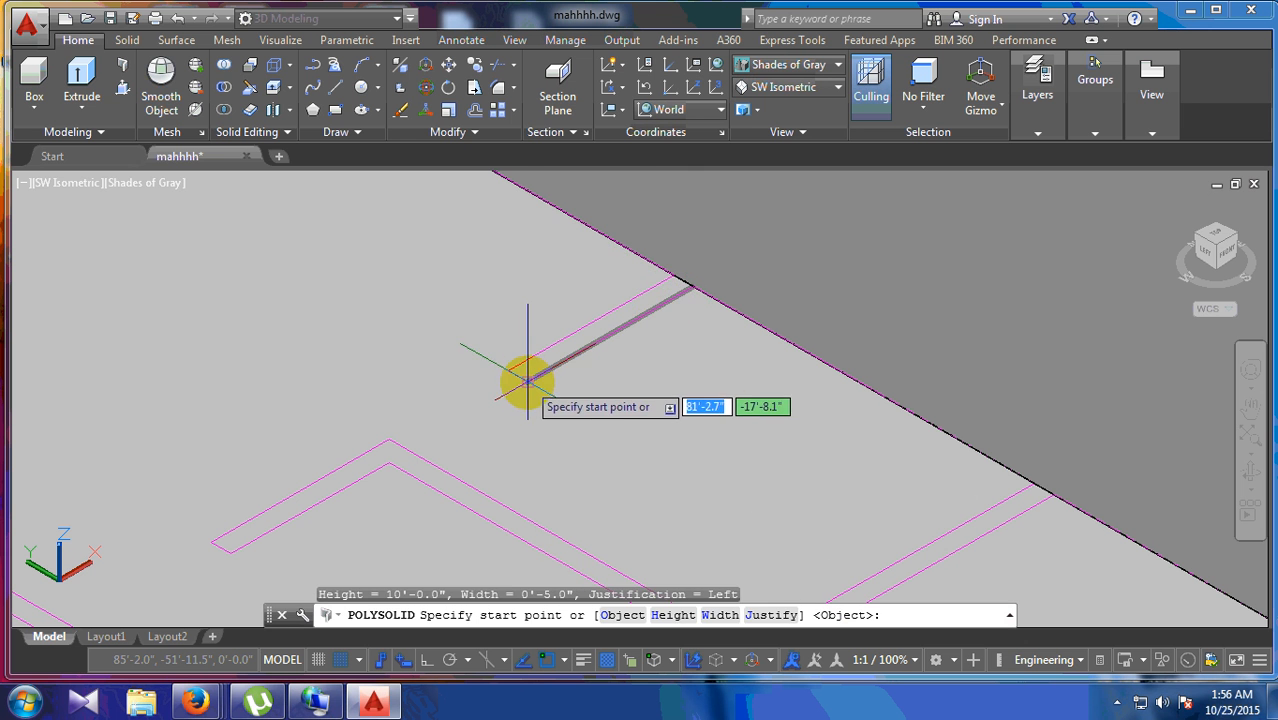
click(508, 370)
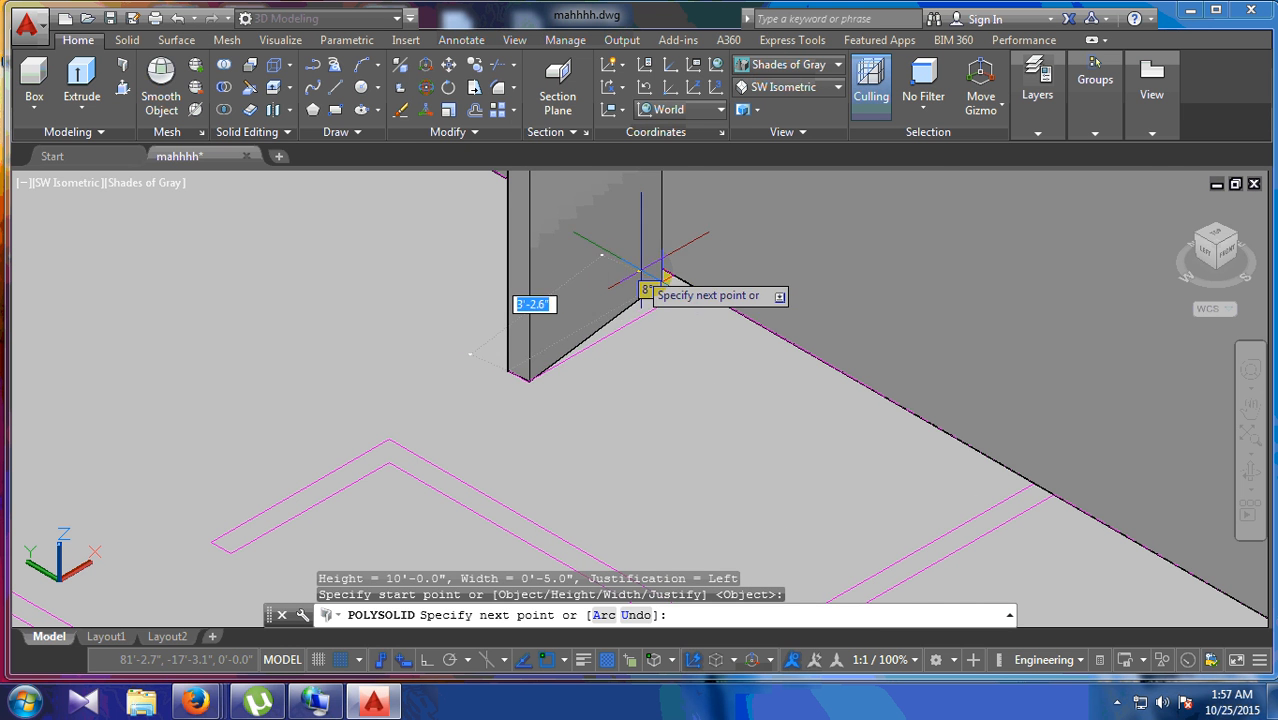
click(673, 270)
key(Return)
Step: Trace the three-segment interior wall beside the stub as a Polysolid from its free end through both corners to the long outer wall
scroll(421, 268, down, 4)
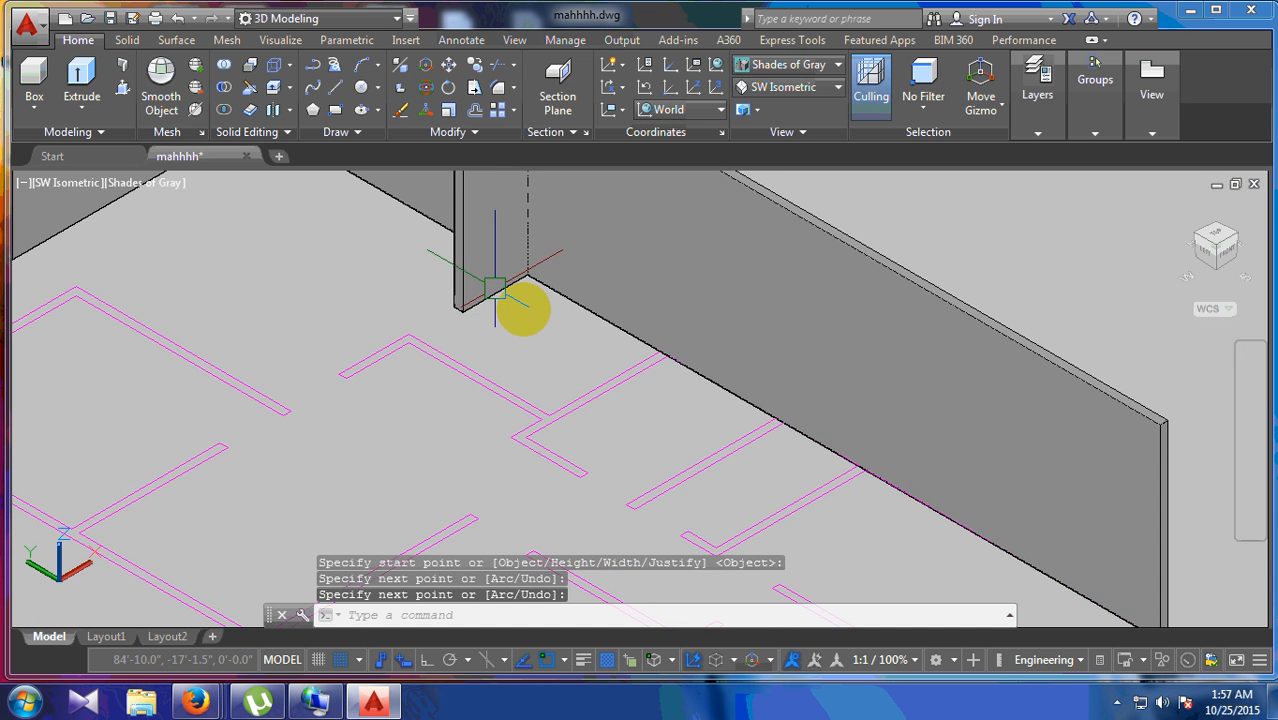
scroll(338, 398, up, 2)
key(Return)
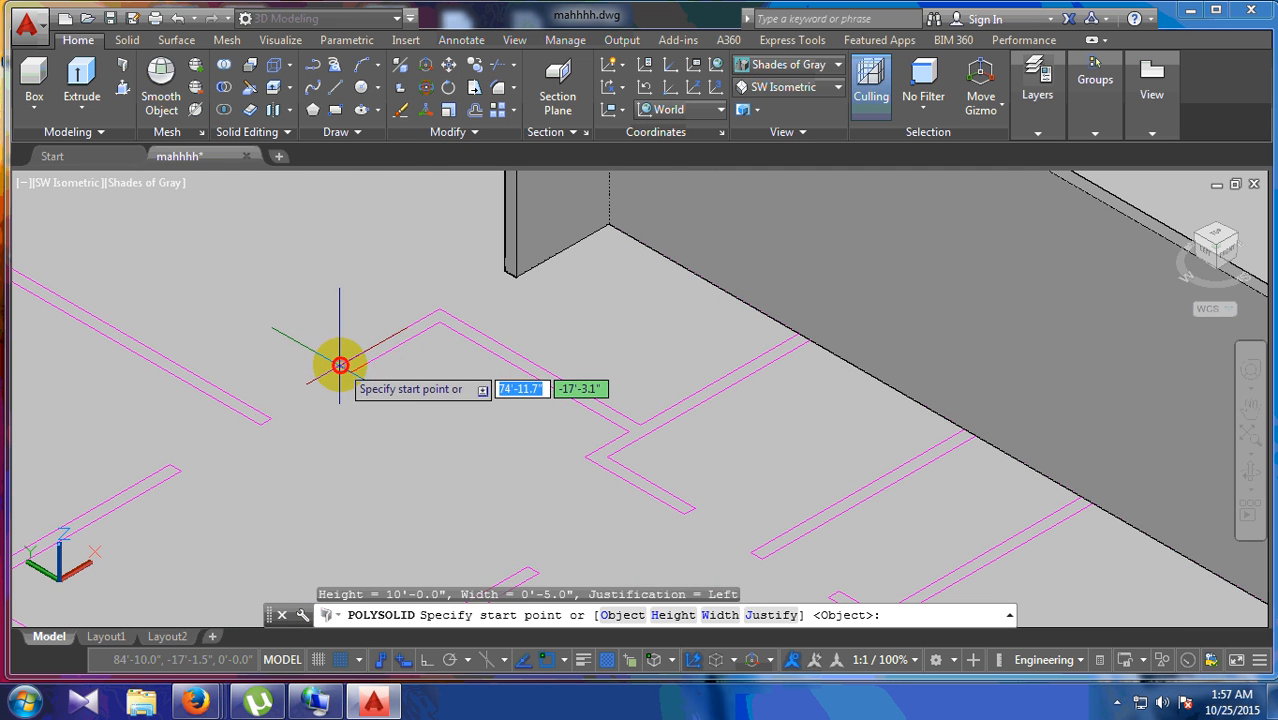
click(340, 365)
click(440, 322)
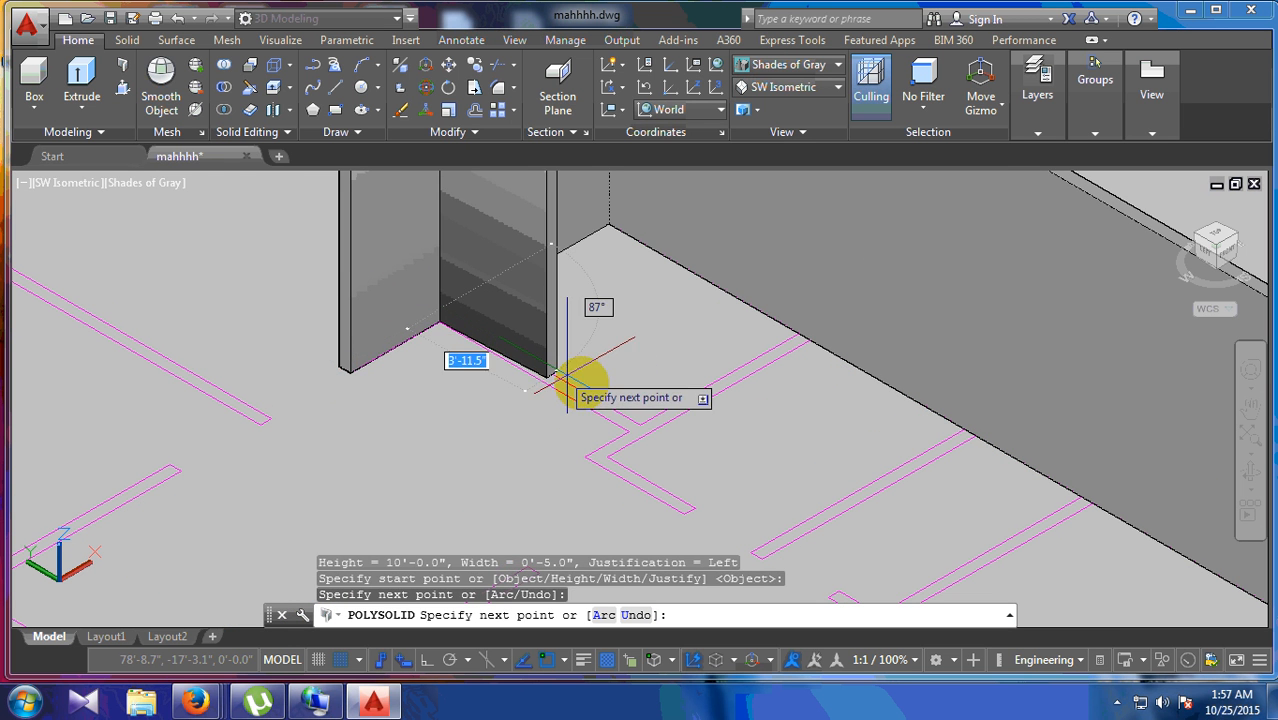
click(637, 427)
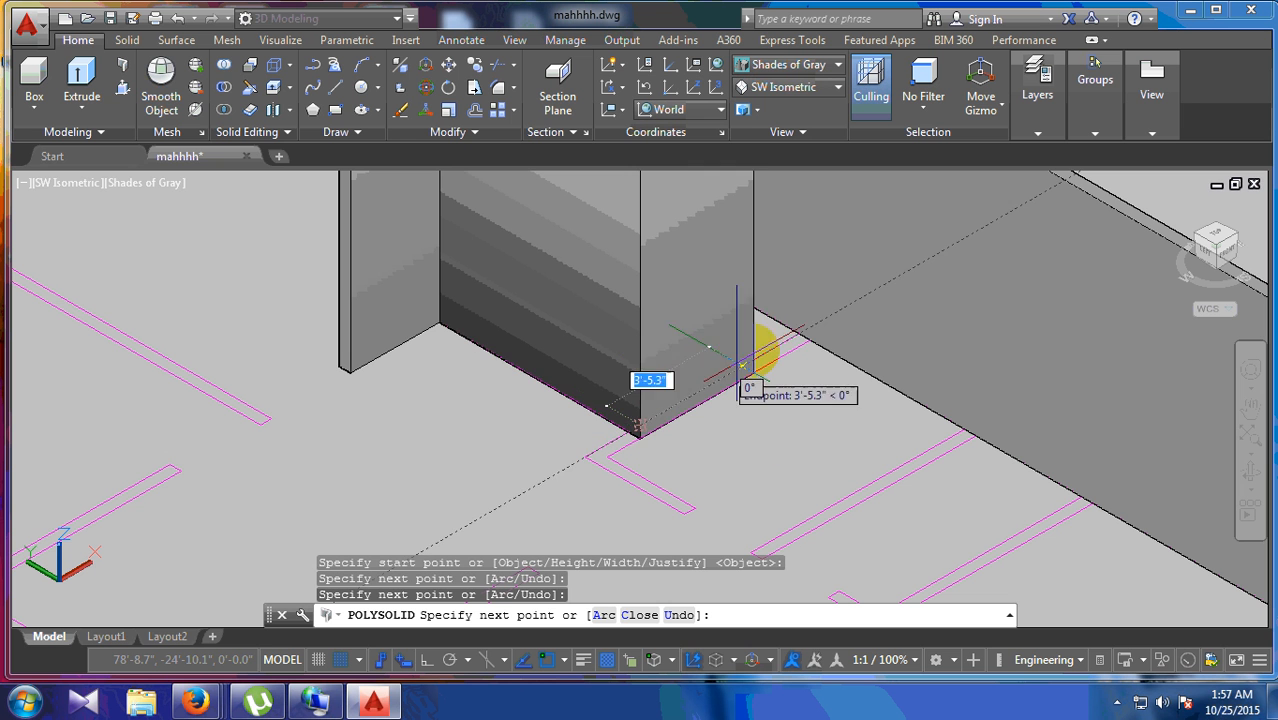
click(793, 330)
key(Return)
Step: Add the small L-shaped wall as a Polysolid, with a 3'-9" leg and a short return to the adjacent interior wall
middle_drag(707, 516, 706, 408)
scroll(706, 408, up, 2)
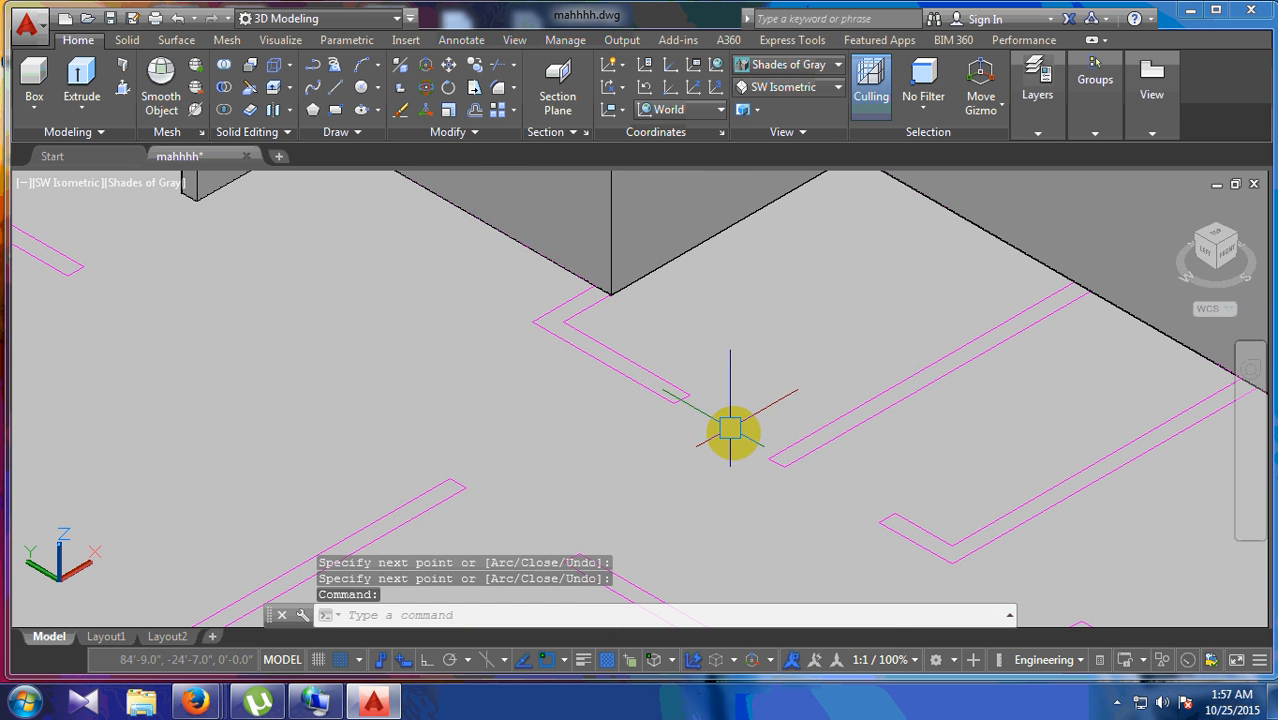
key(Return)
click(670, 405)
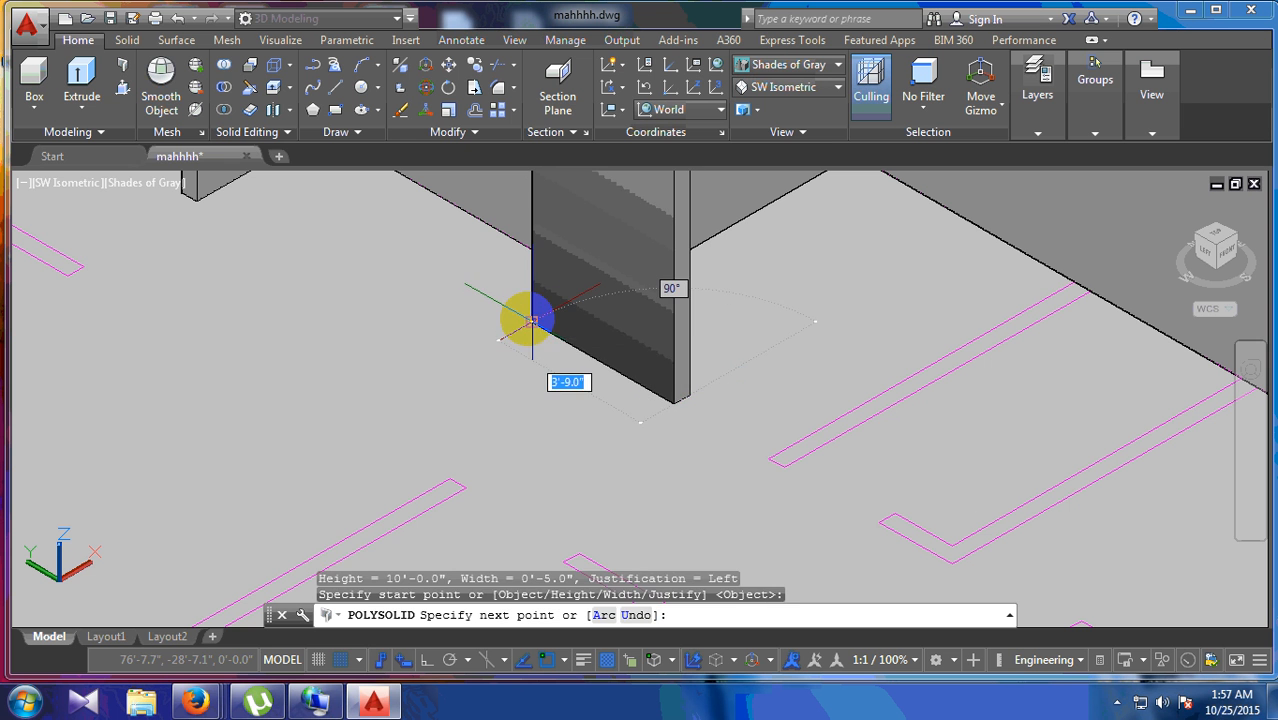
click(528, 319)
click(581, 287)
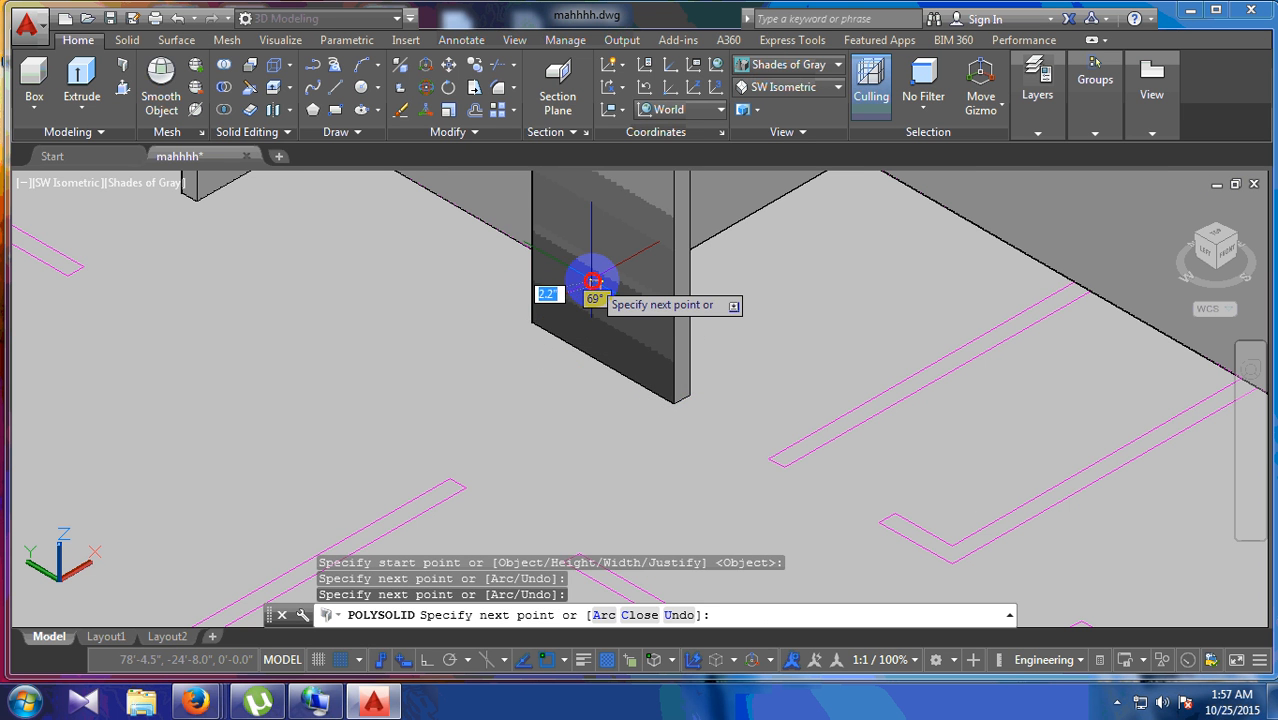
key(Return)
Step: Build the next straight partition as a Polysolid from its free end to the long outer wall
scroll(592, 281, down, 2)
scroll(697, 440, down, 2)
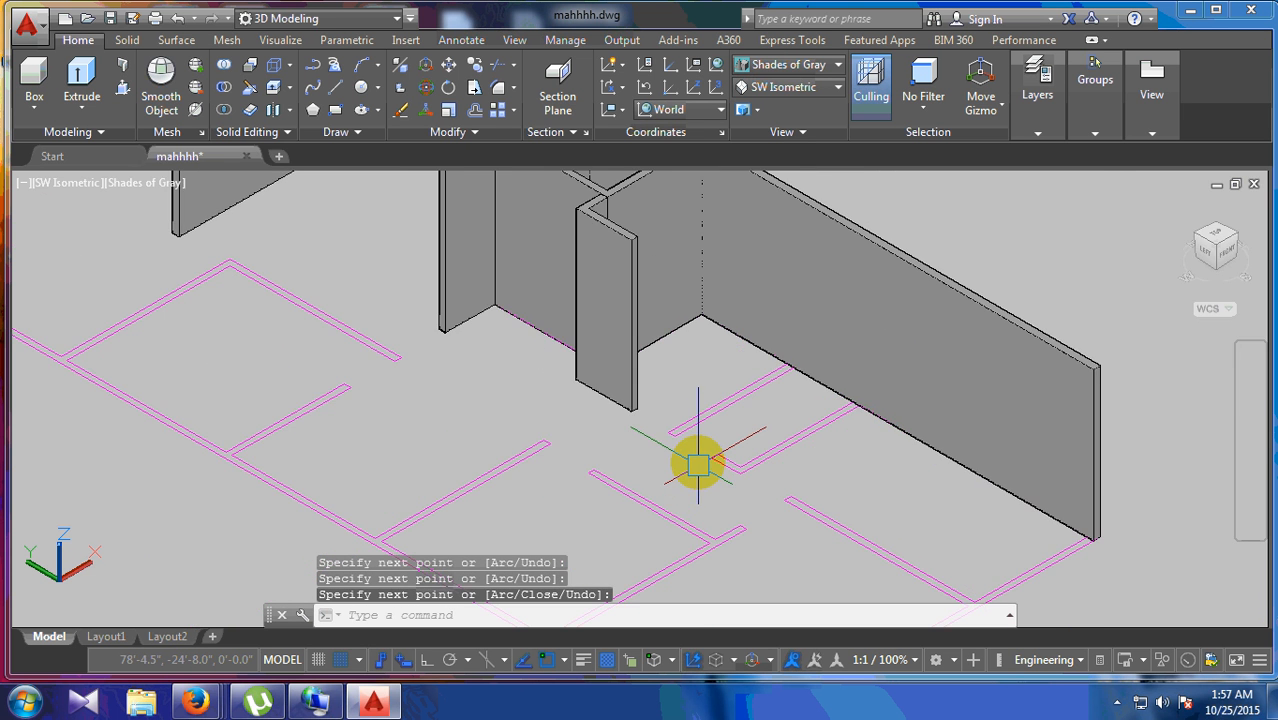
scroll(687, 441, up, 3)
key(Return)
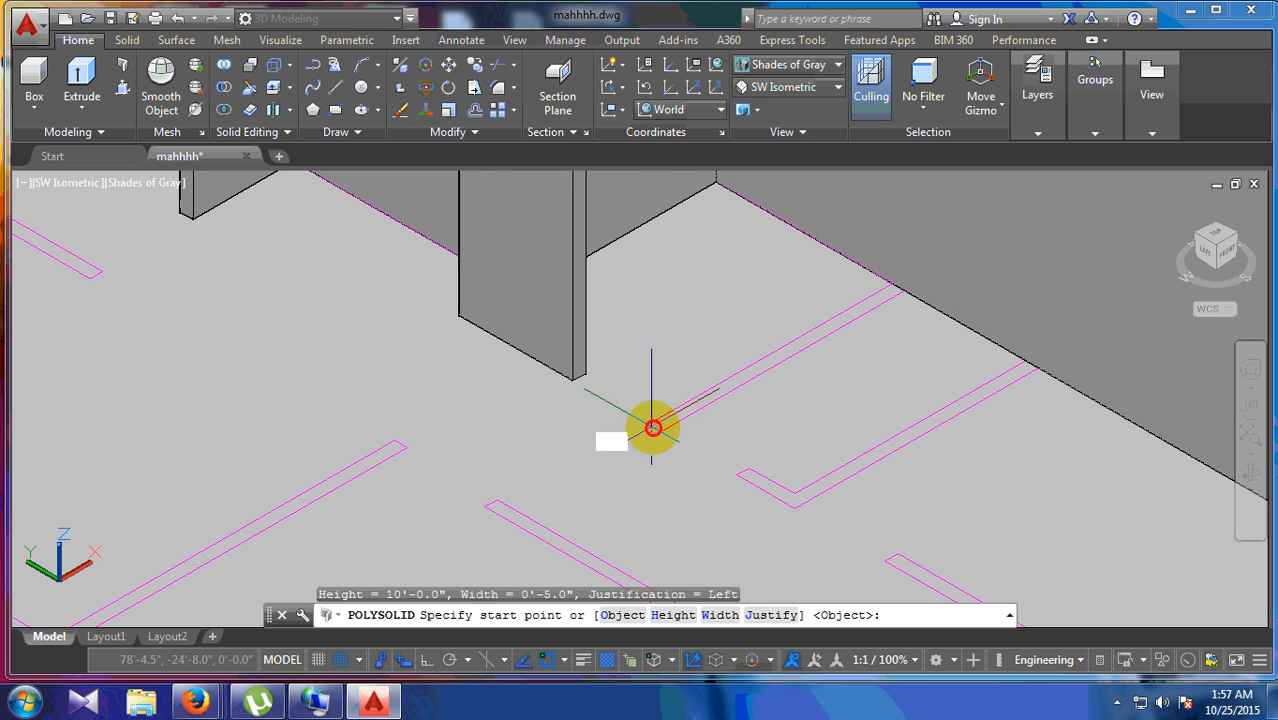
click(652, 424)
click(896, 290)
key(Return)
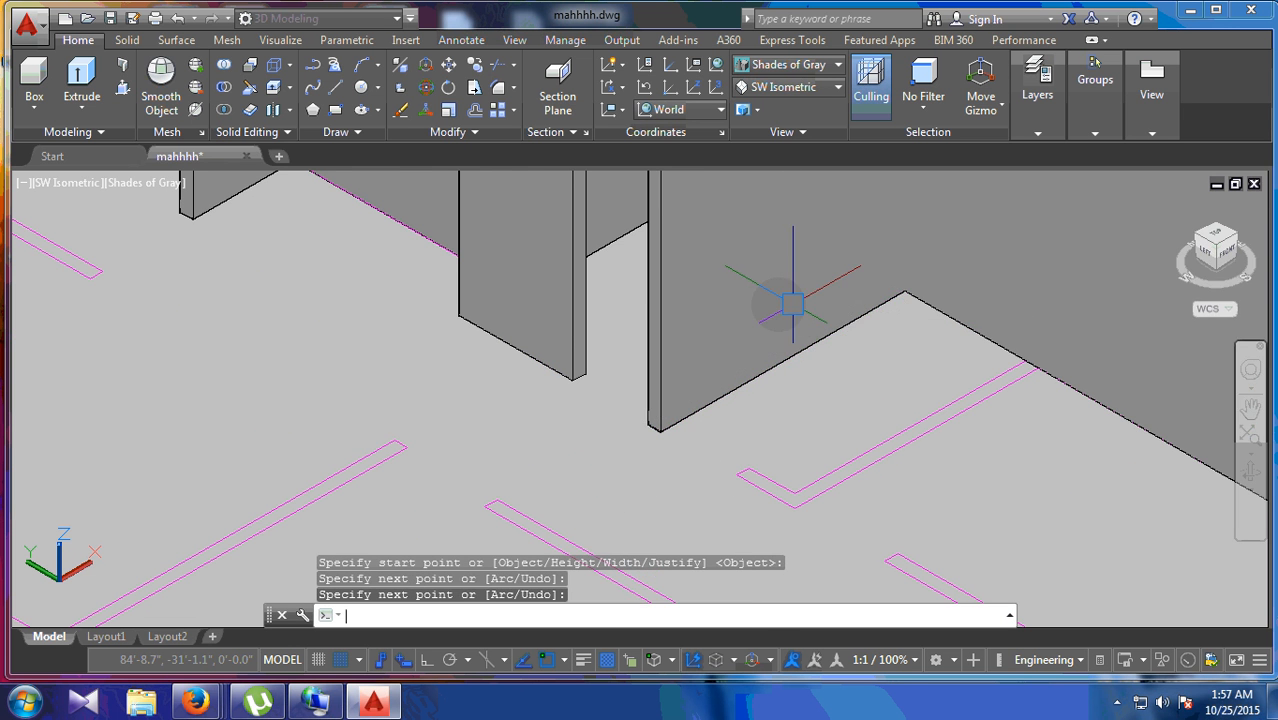
scroll(660, 303, down, 2)
scroll(711, 390, up, 3)
key(Return)
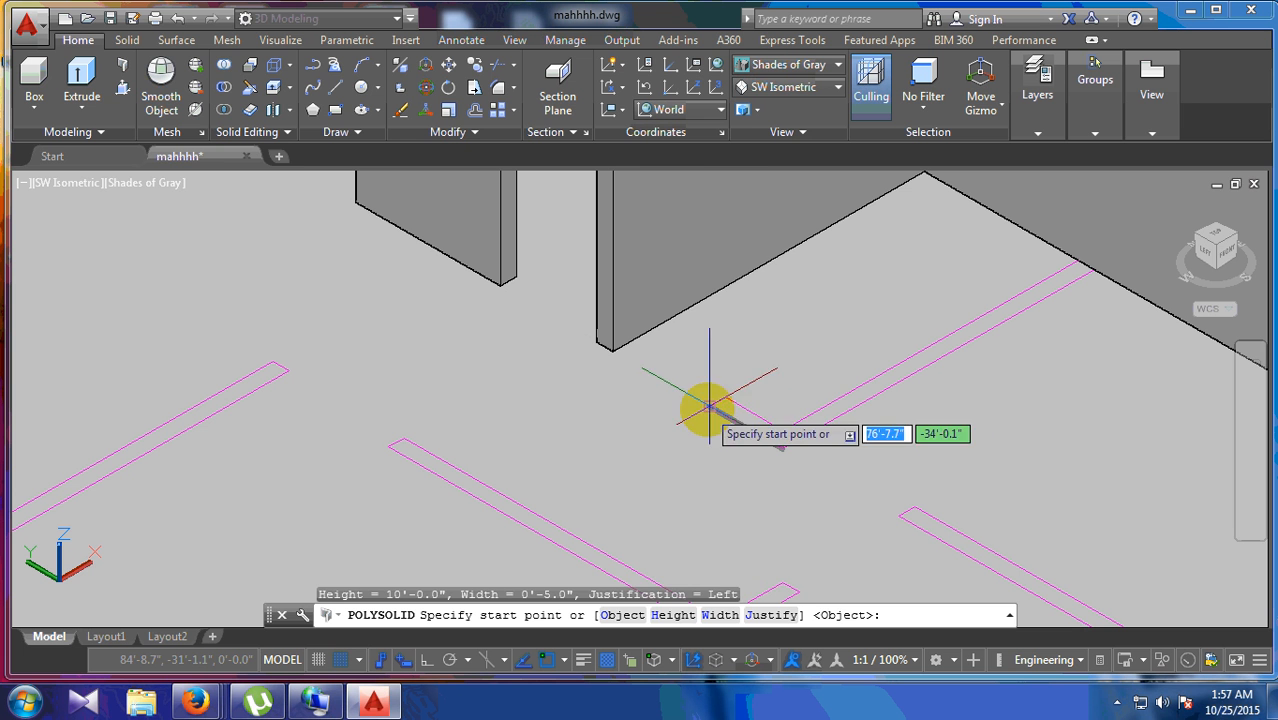
click(707, 411)
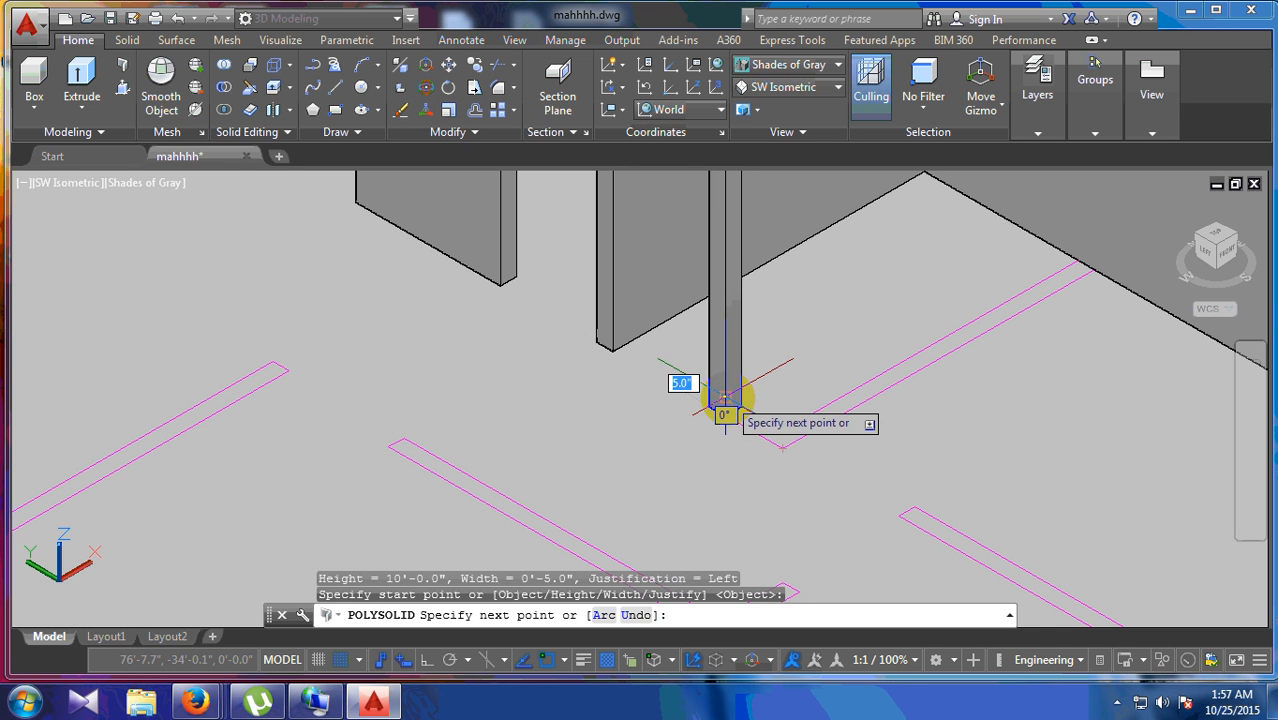
key(Escape)
Step: Trace the L-shaped interior wall as a Polysolid from its free end through the corner to the finished long outer wall
key(Return)
click(726, 397)
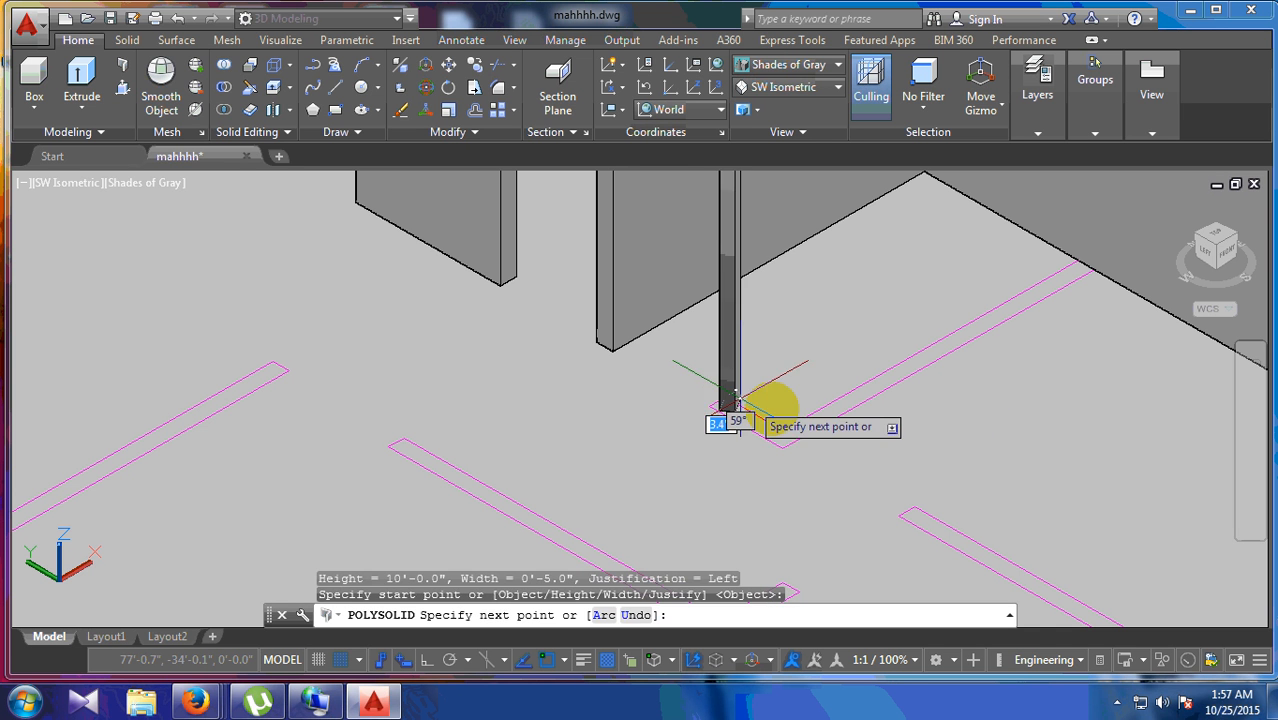
click(1075, 258)
key(Return)
scroll(620, 350, down, 2)
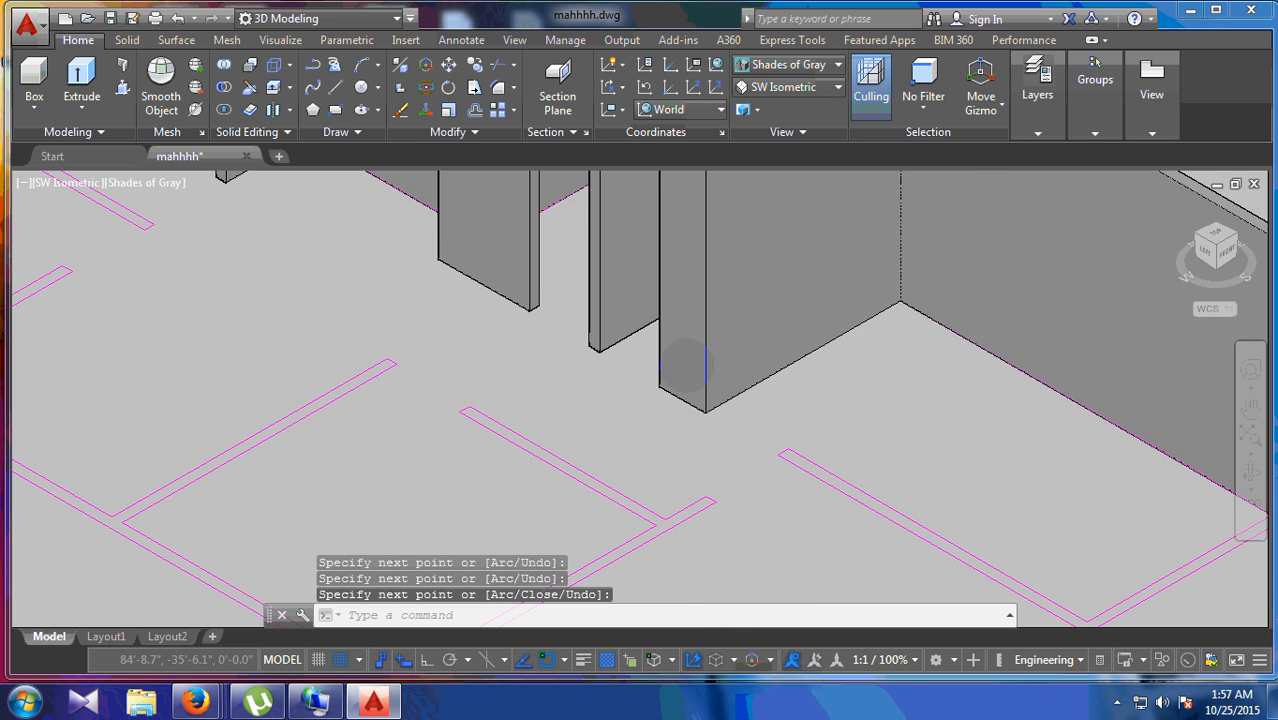
Step: Build the straight partition beside the L-shaped wall as a Polysolid from its free end to the end wall's outline
scroll(700, 400, up, 1)
middle_drag(835, 575, 582, 368)
scroll(680, 361, down, 2)
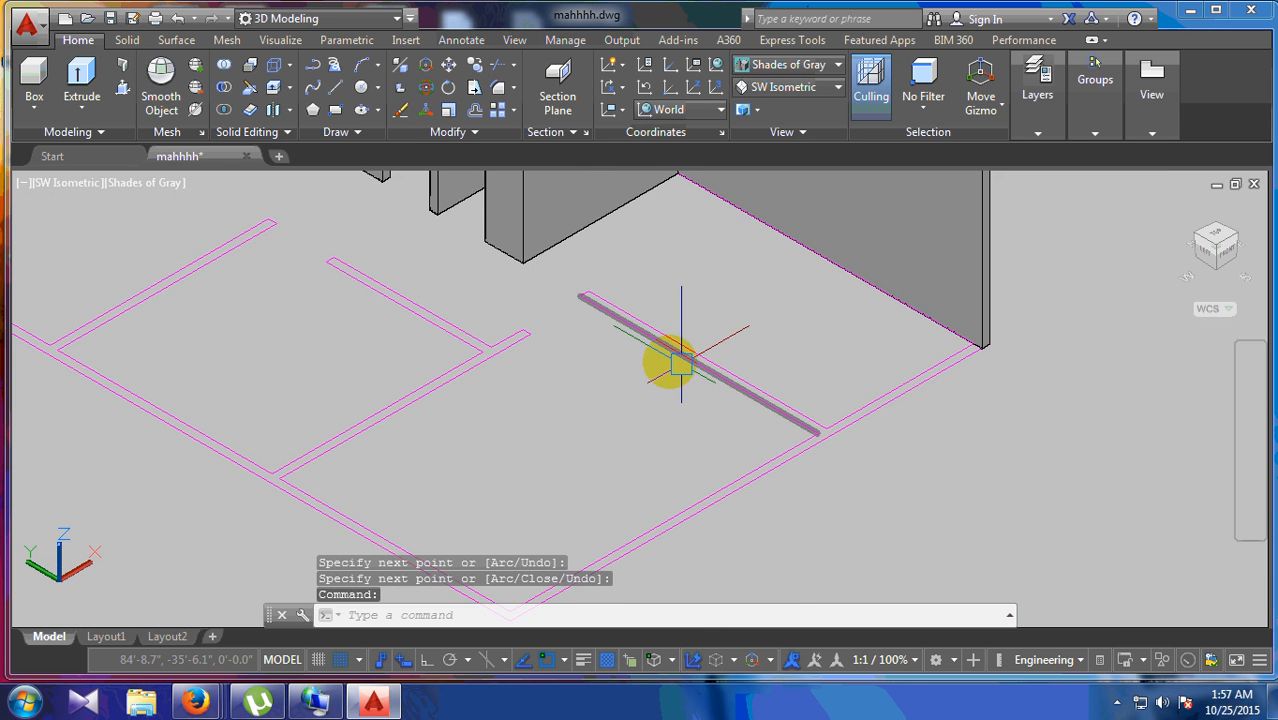
key(Return)
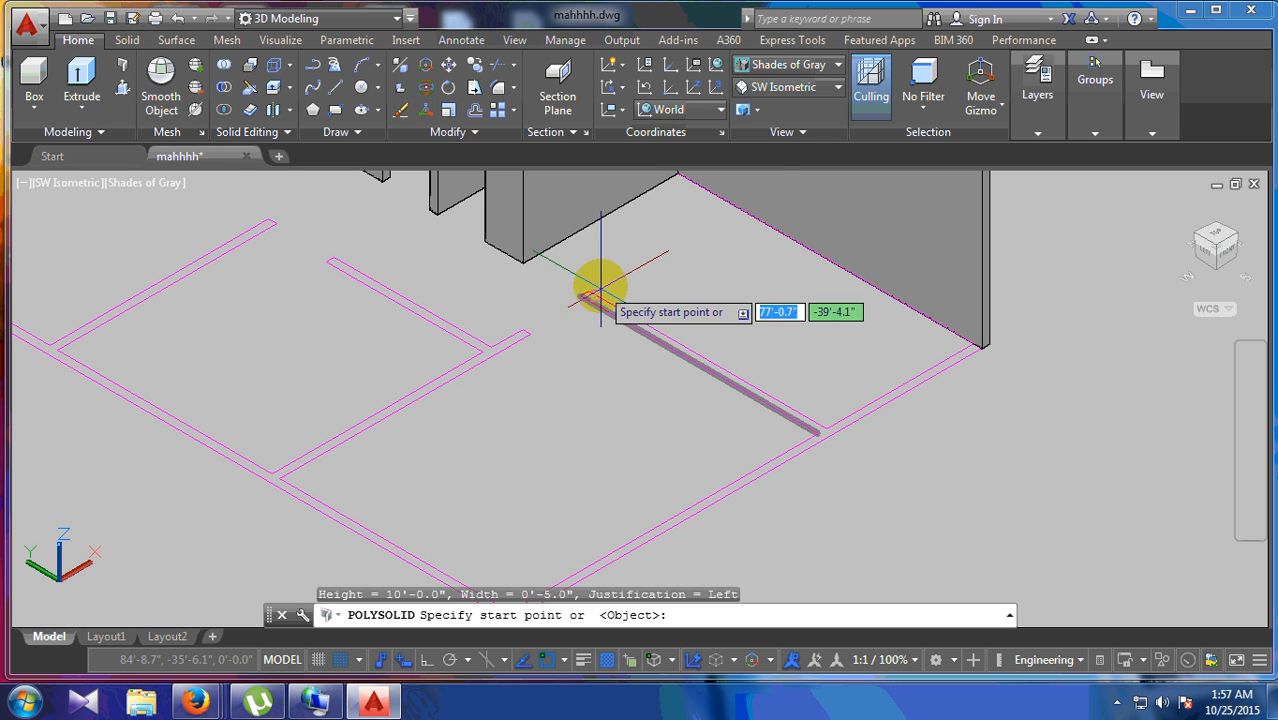
click(588, 291)
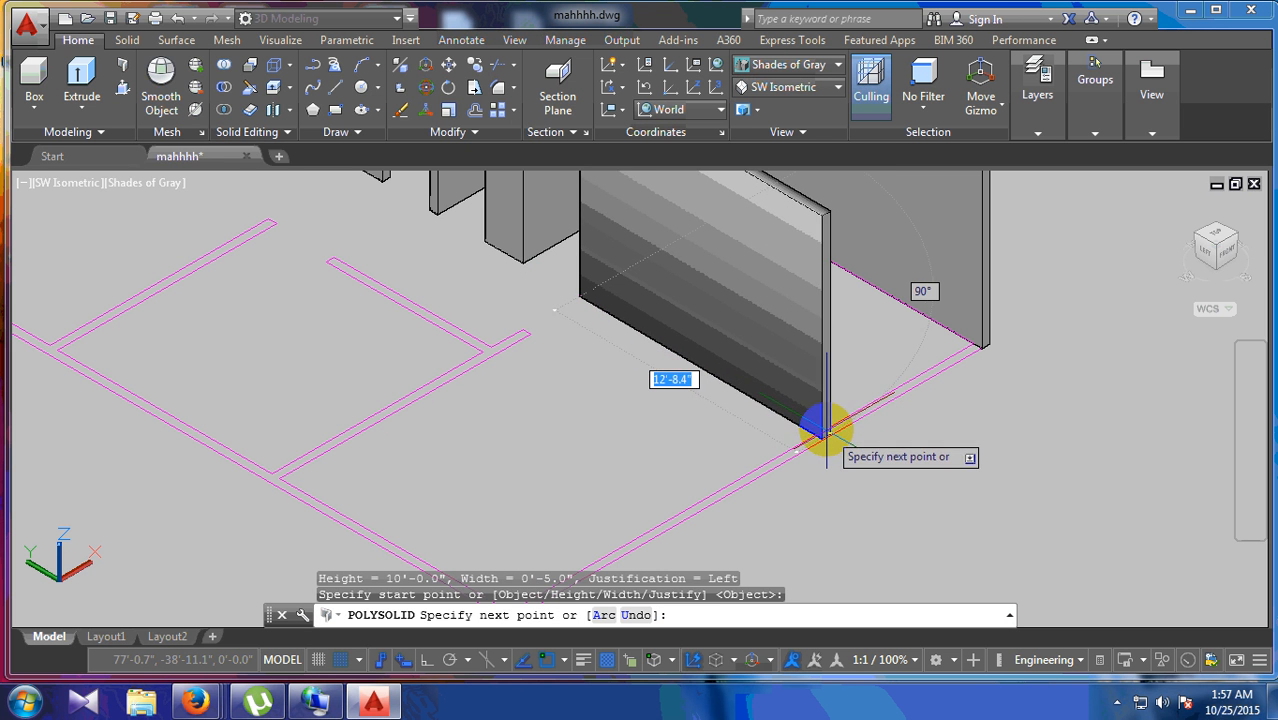
click(822, 425)
key(Return)
Step: Add the outer end wall as a Polysolid from the finished long wall's end to the opposite corner of the plan
middle_drag(893, 394, 984, 308)
key(Return)
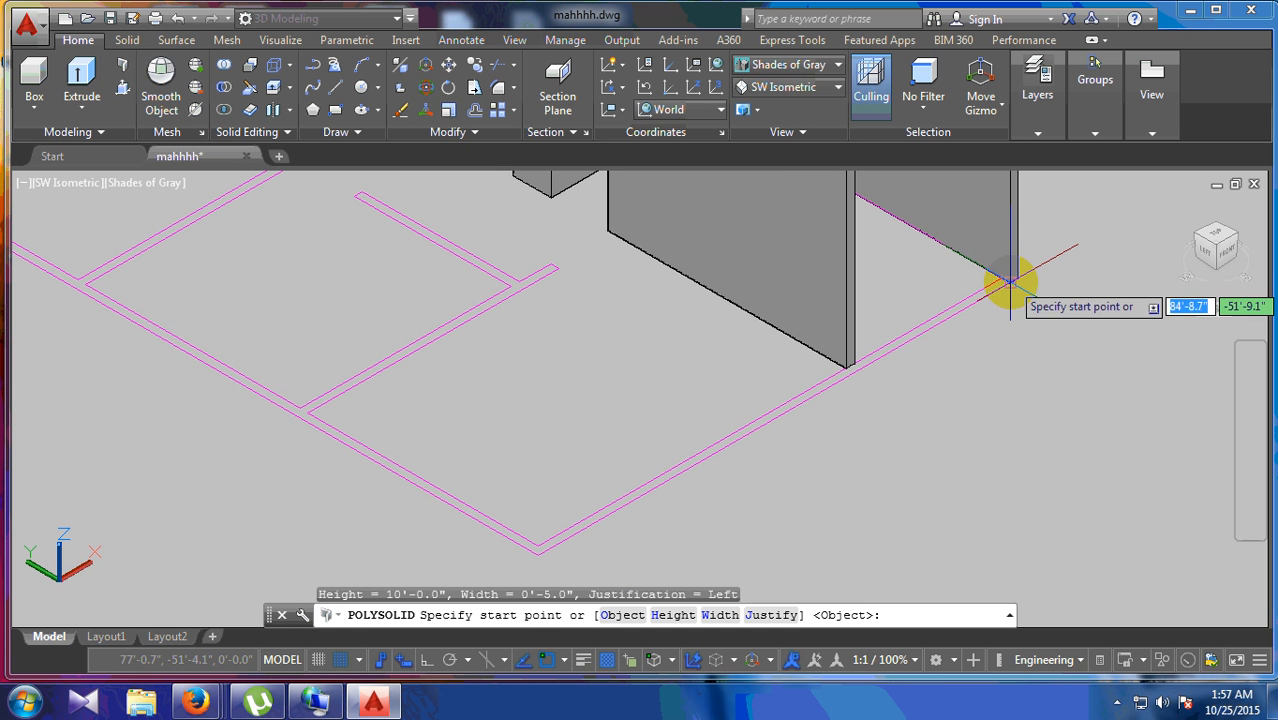
click(1010, 283)
scroll(864, 370, down, 2)
scroll(680, 470, up, 3)
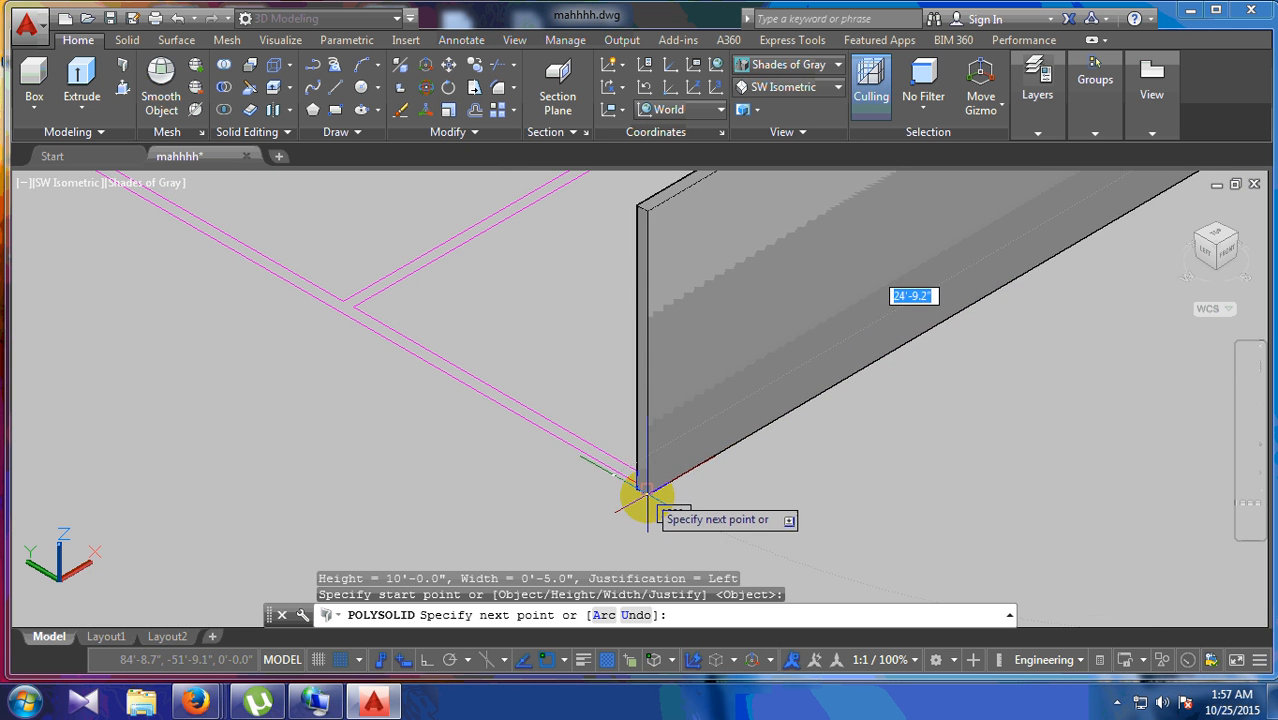
click(645, 489)
key(Return)
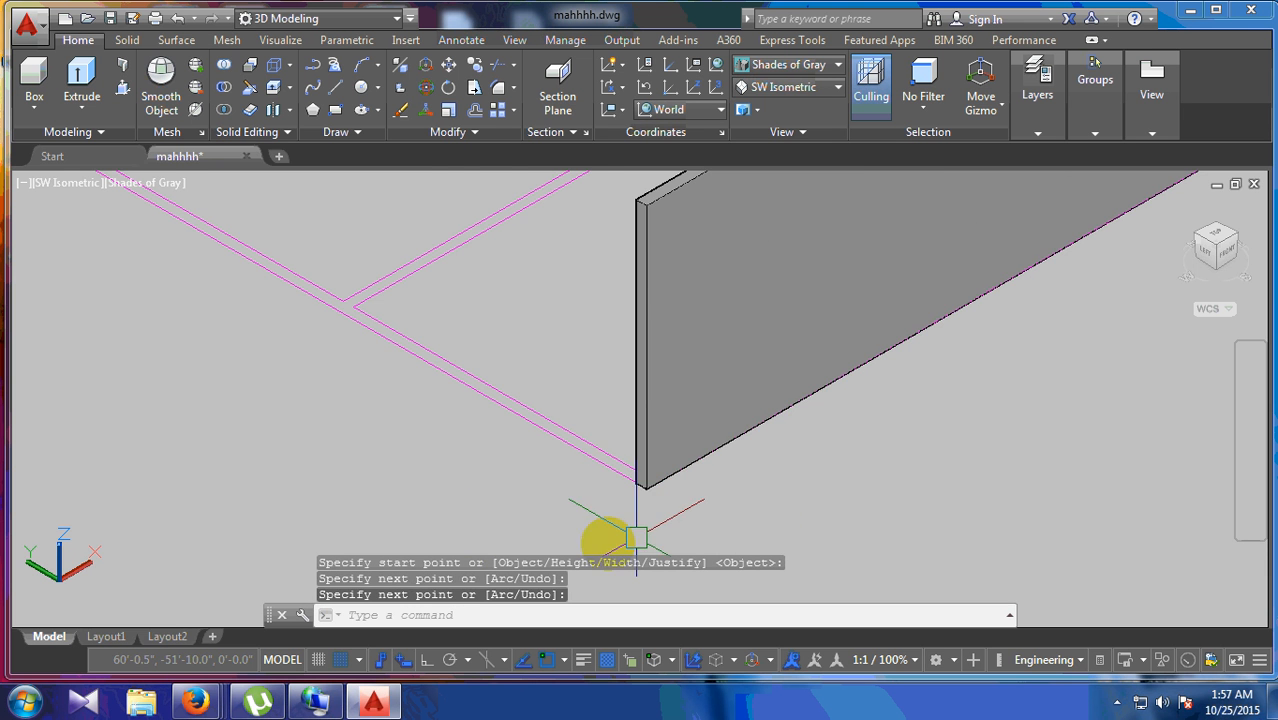
scroll(500, 515, down, 2)
shift+middle_drag(533, 514, 580, 488)
scroll(764, 436, up, 2)
key(Return)
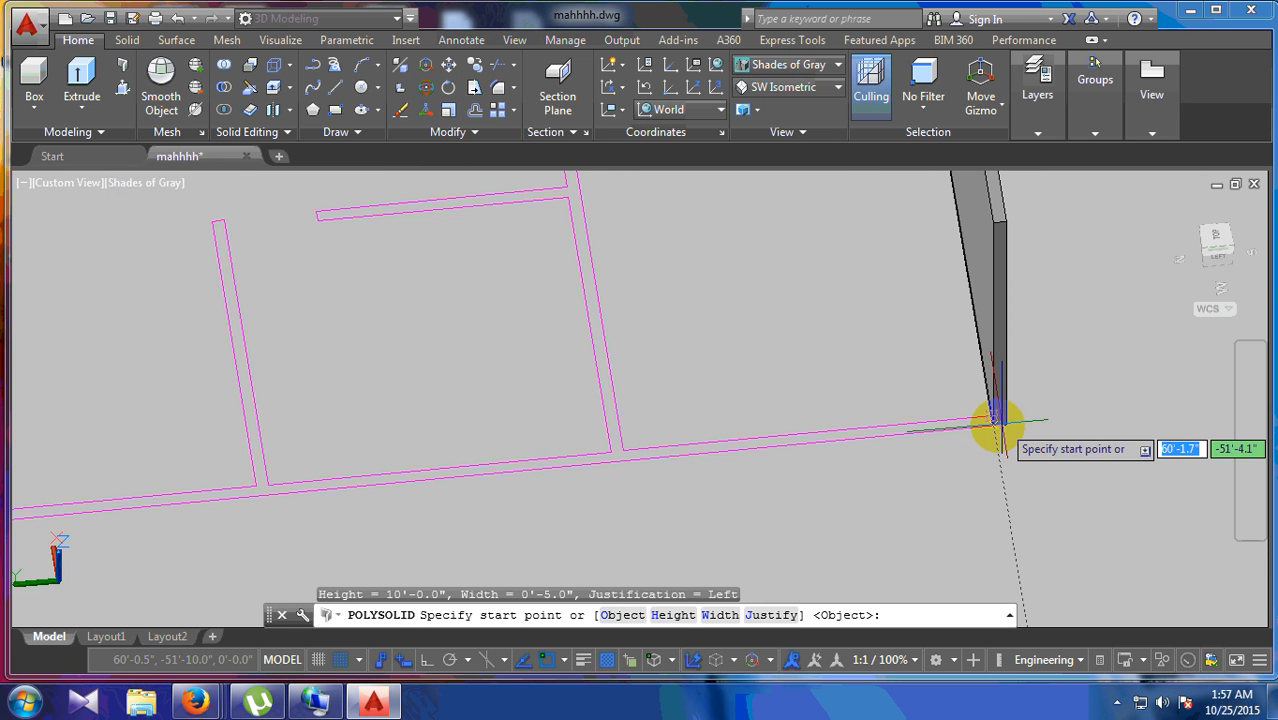
click(993, 423)
scroll(1000, 420, down, 3)
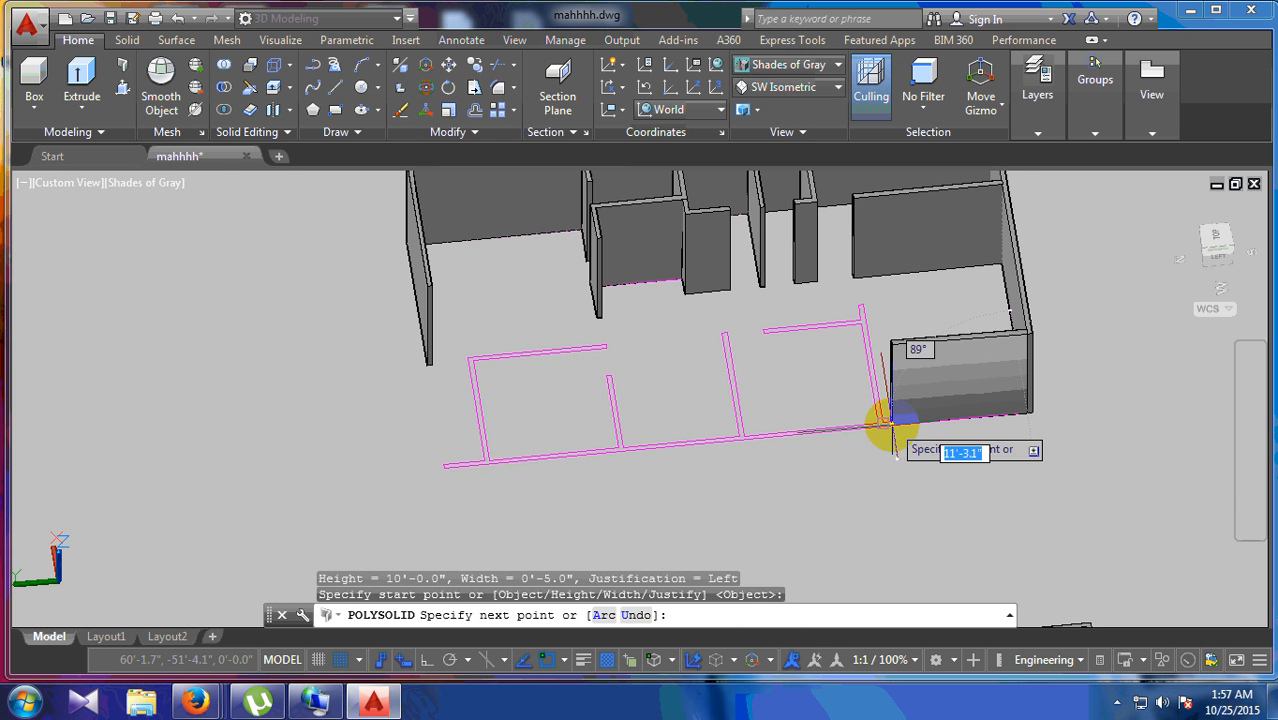
key(Escape)
Step: Build the long partition nearest the outer end wall as a Polysolid from its free end to the unbuilt long wall's outline
scroll(885, 318, up, 2)
key(Return)
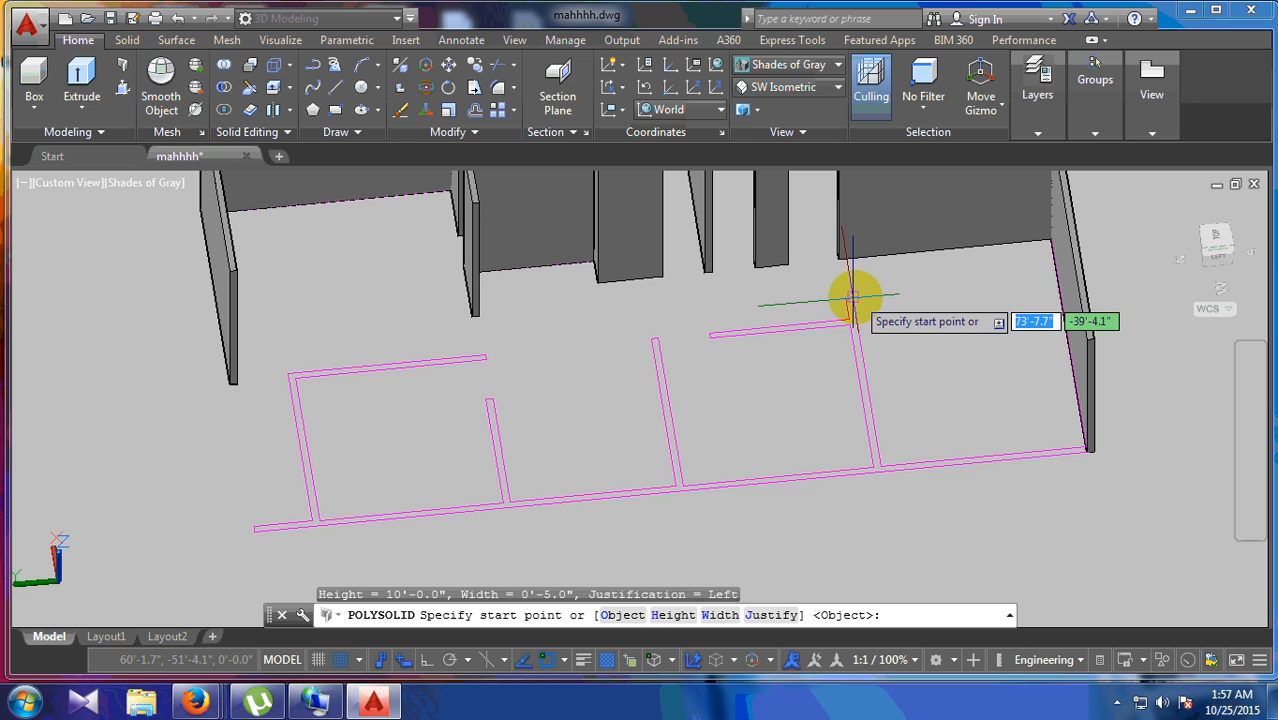
click(852, 297)
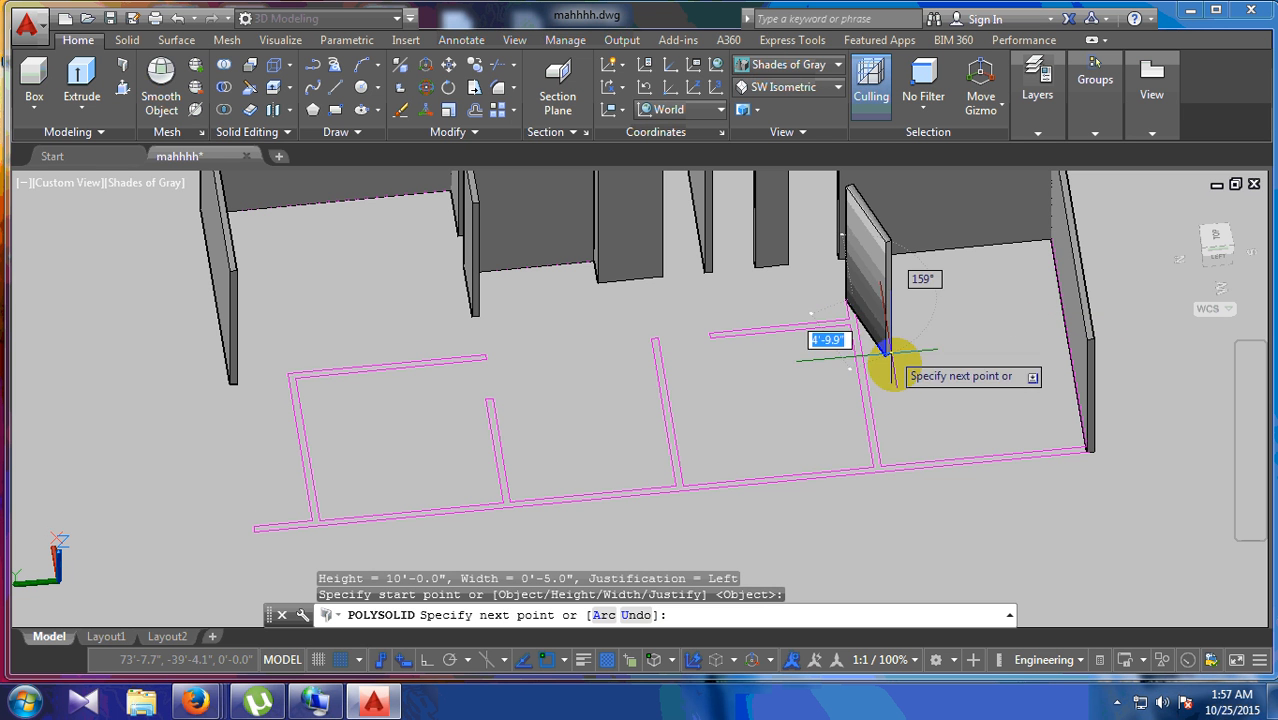
click(879, 466)
key(Return)
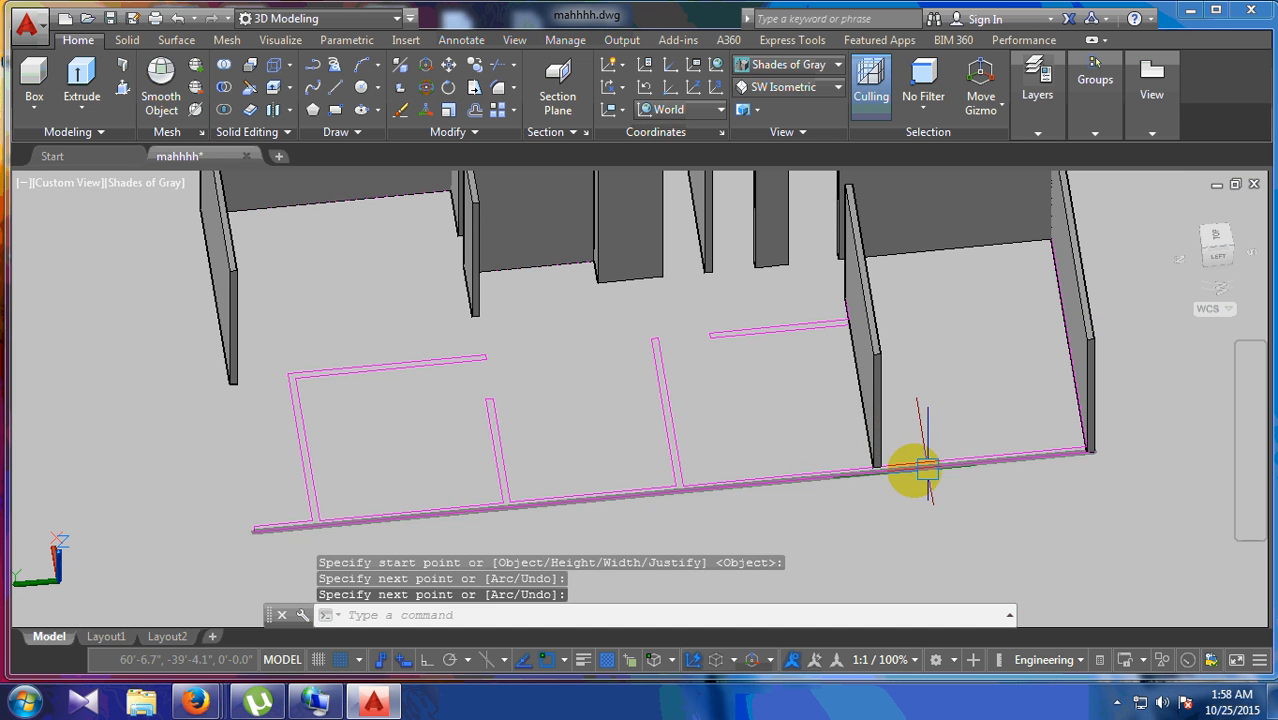
scroll(806, 398, up, 2)
key(Return)
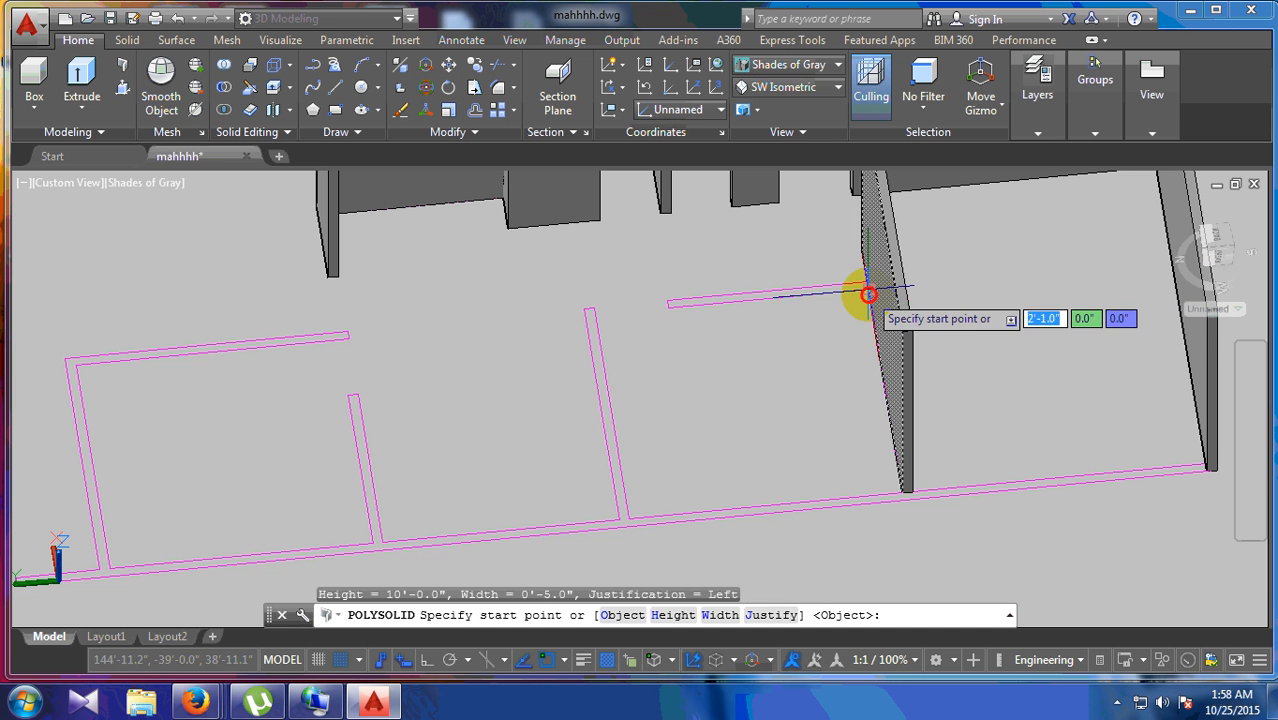
click(868, 294)
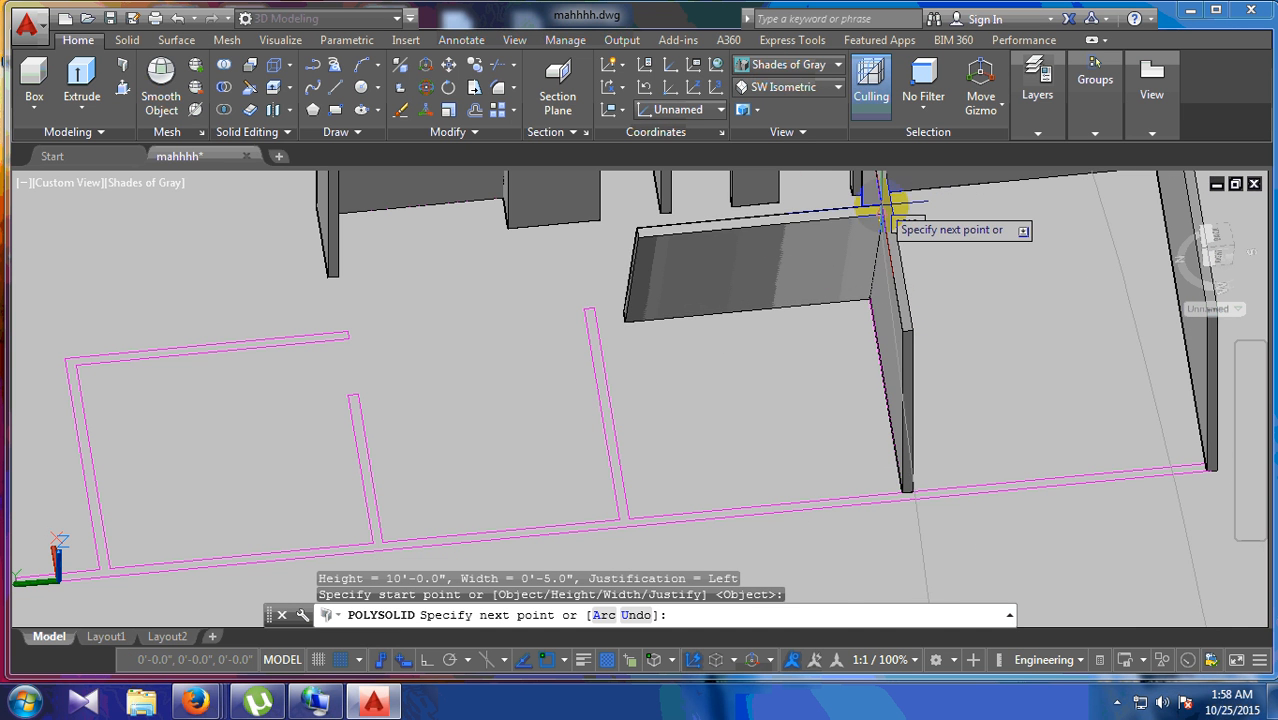
key(Escape)
Step: Add the cross wall as a Polysolid from the face of the partition just built to the cross wall's free end
scroll(696, 318, up, 2)
key(Return)
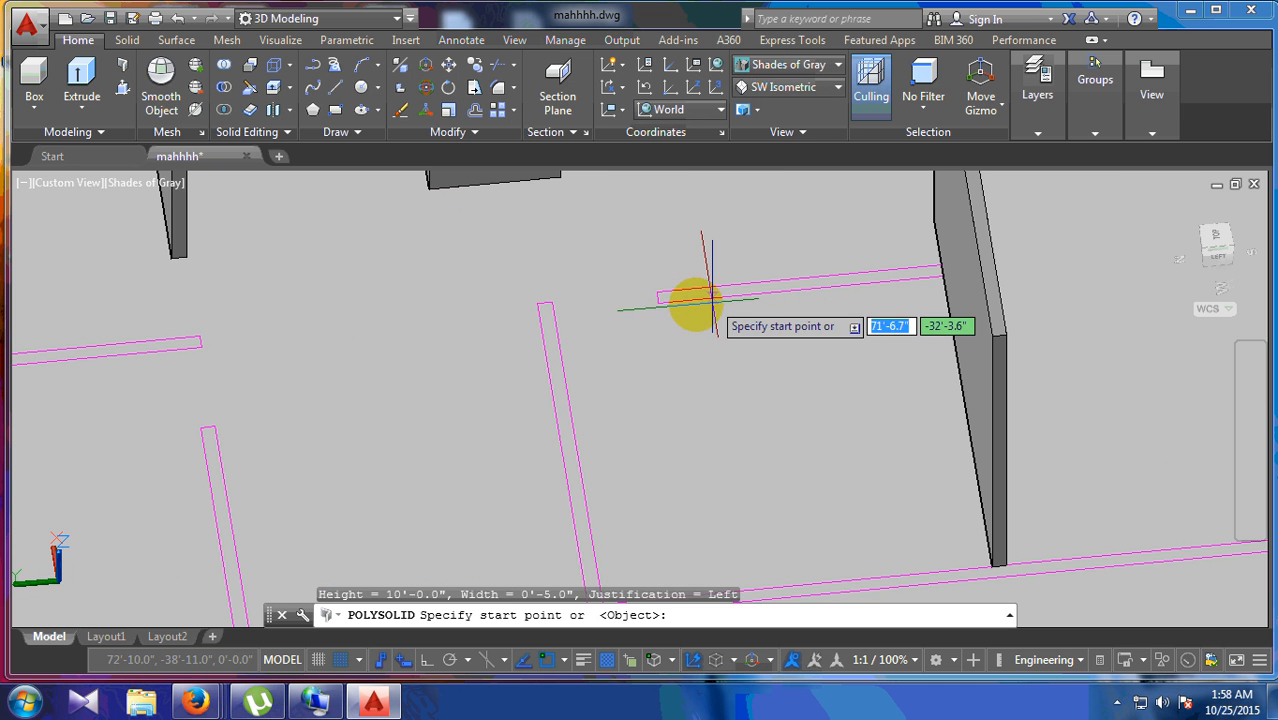
click(913, 277)
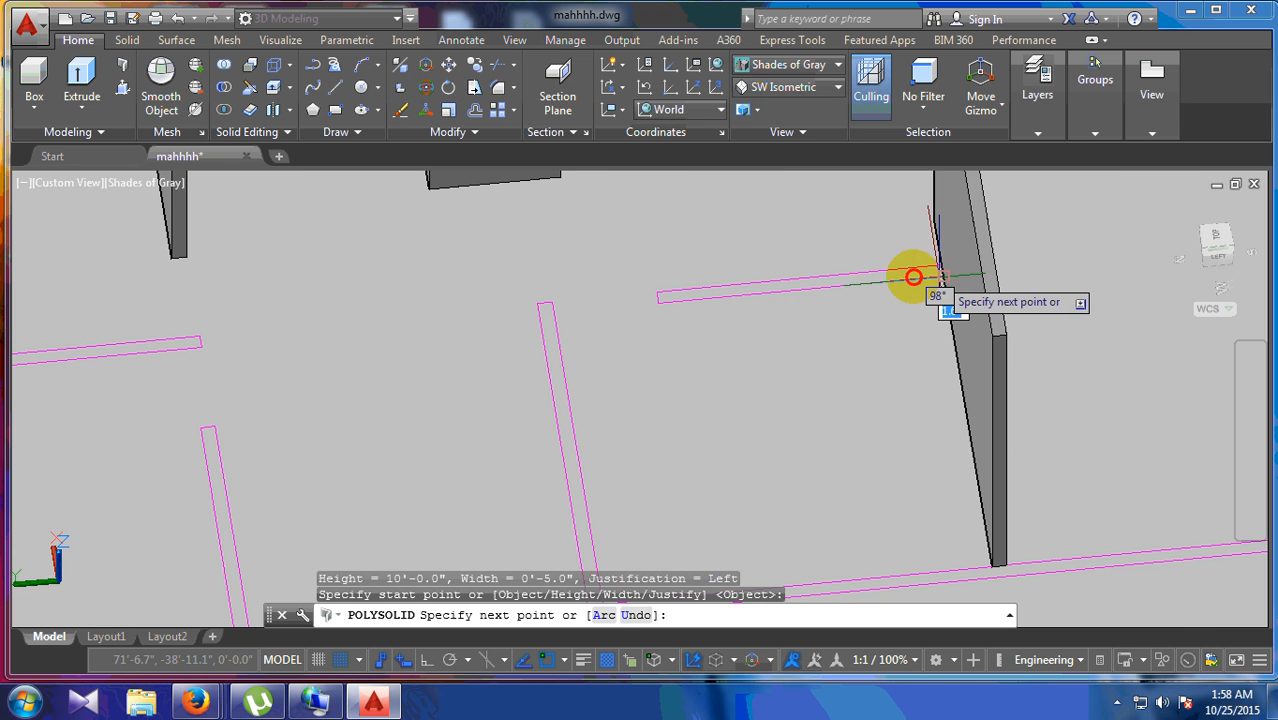
click(700, 318)
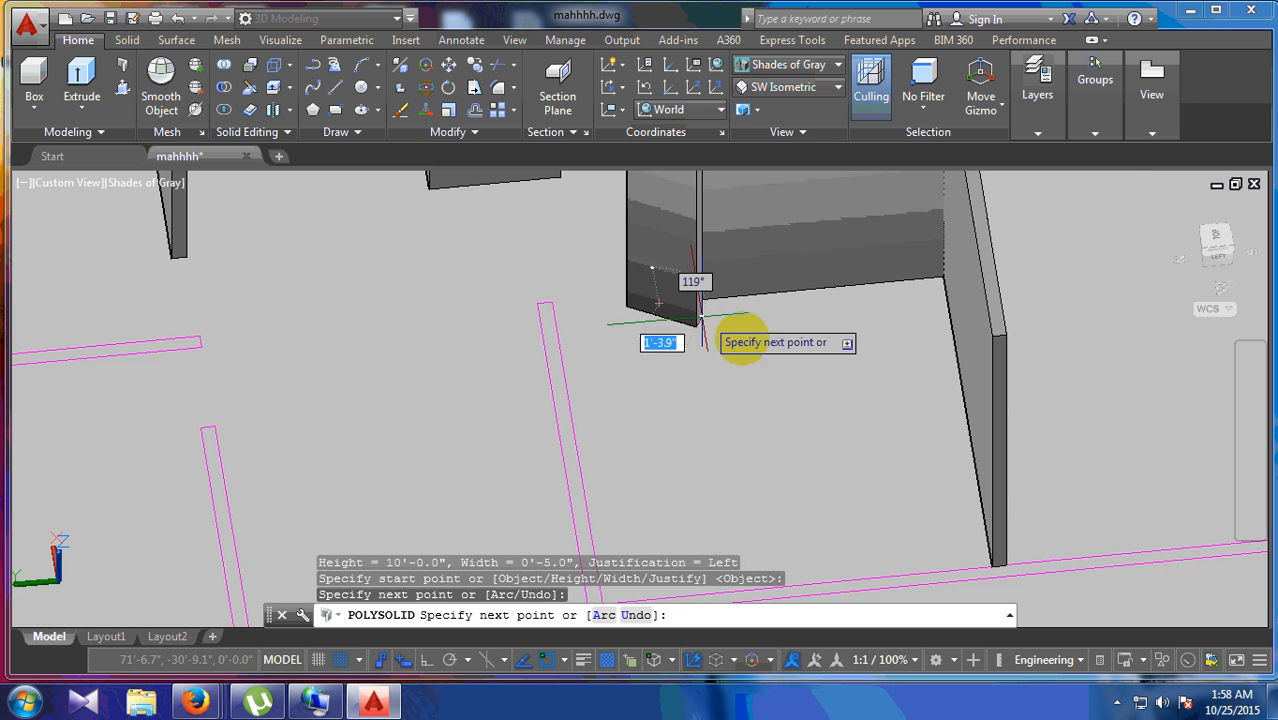
key(Return)
scroll(761, 439, down, 2)
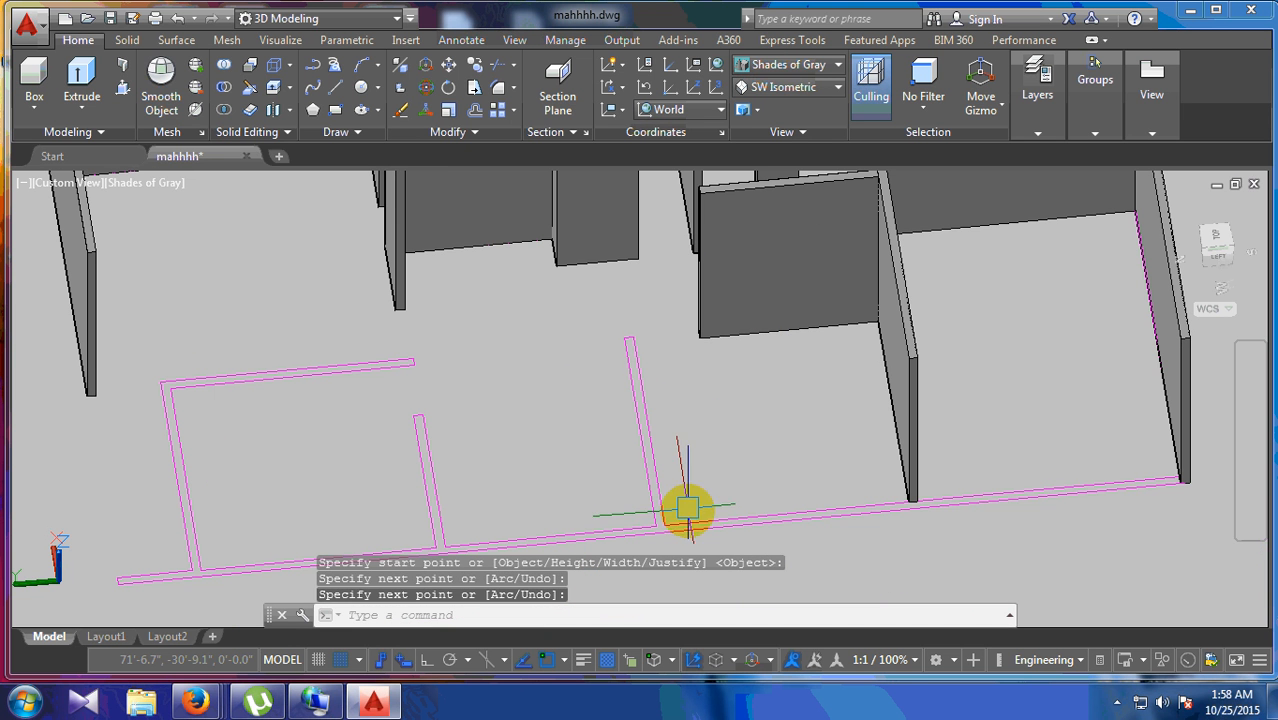
Step: Build the straight partition just past the cross wall as a Polysolid from its free end to the unbuilt long wall's outline
scroll(672, 430, up, 1)
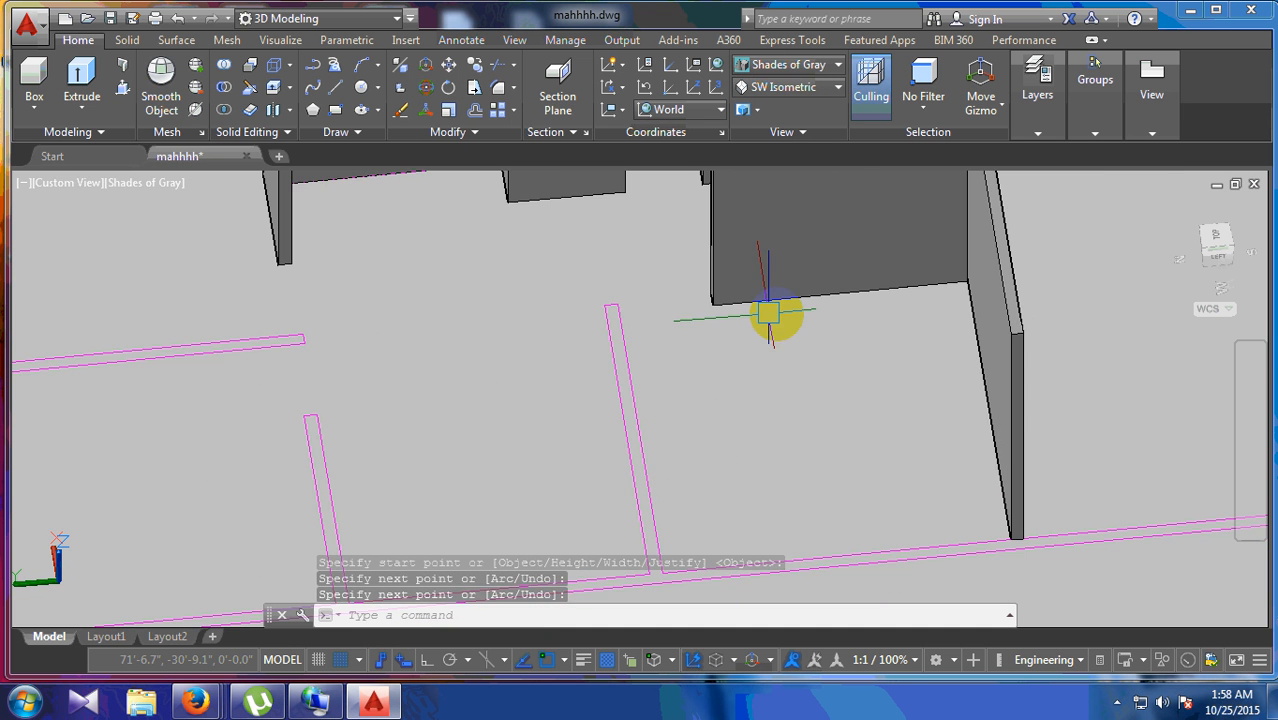
scroll(768, 313, down, 2)
key(Return)
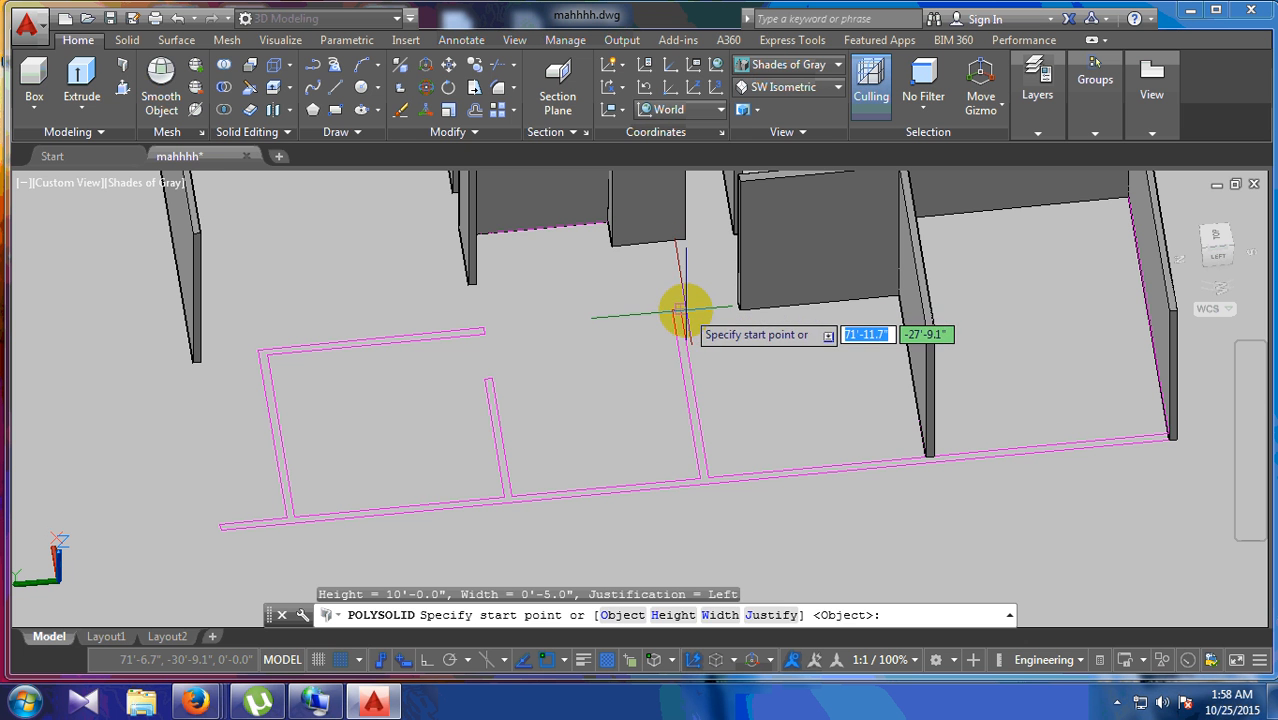
click(683, 316)
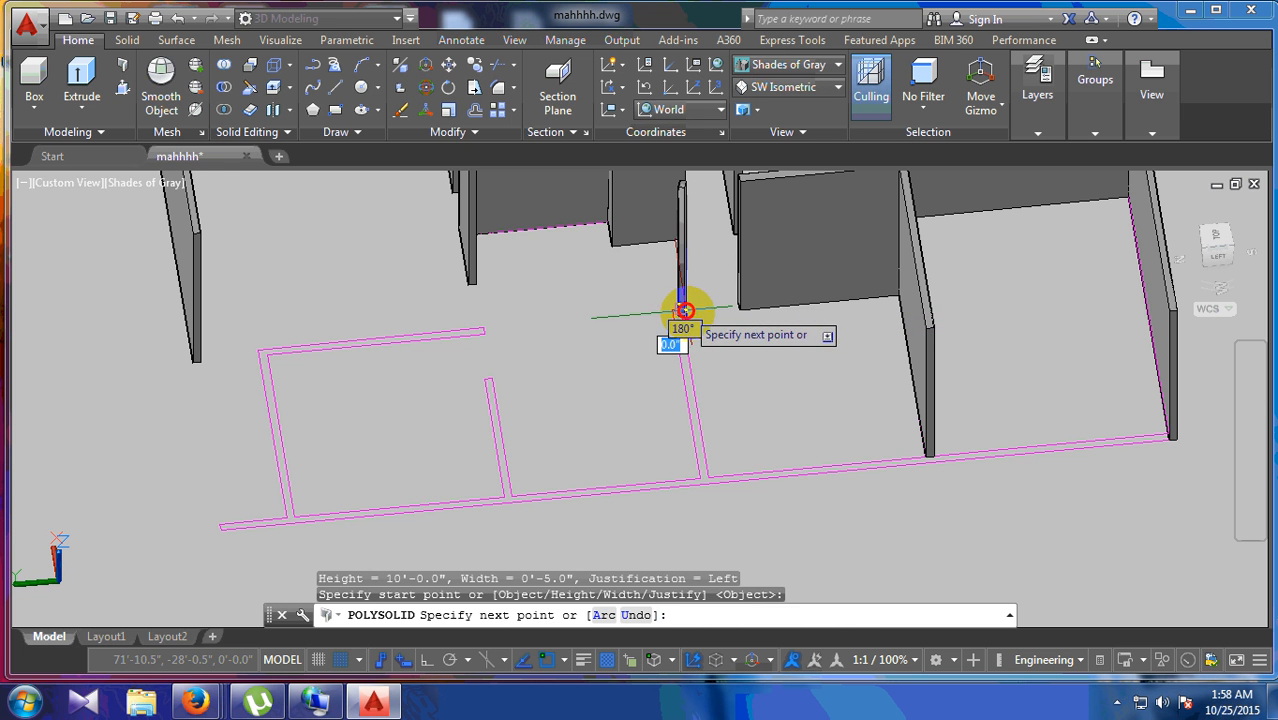
click(712, 478)
key(Return)
Step: Raise the short partition beside the last unbuilt room corner as a Polysolid from its free end to the long wall's outline
scroll(494, 372, up, 1)
key(Return)
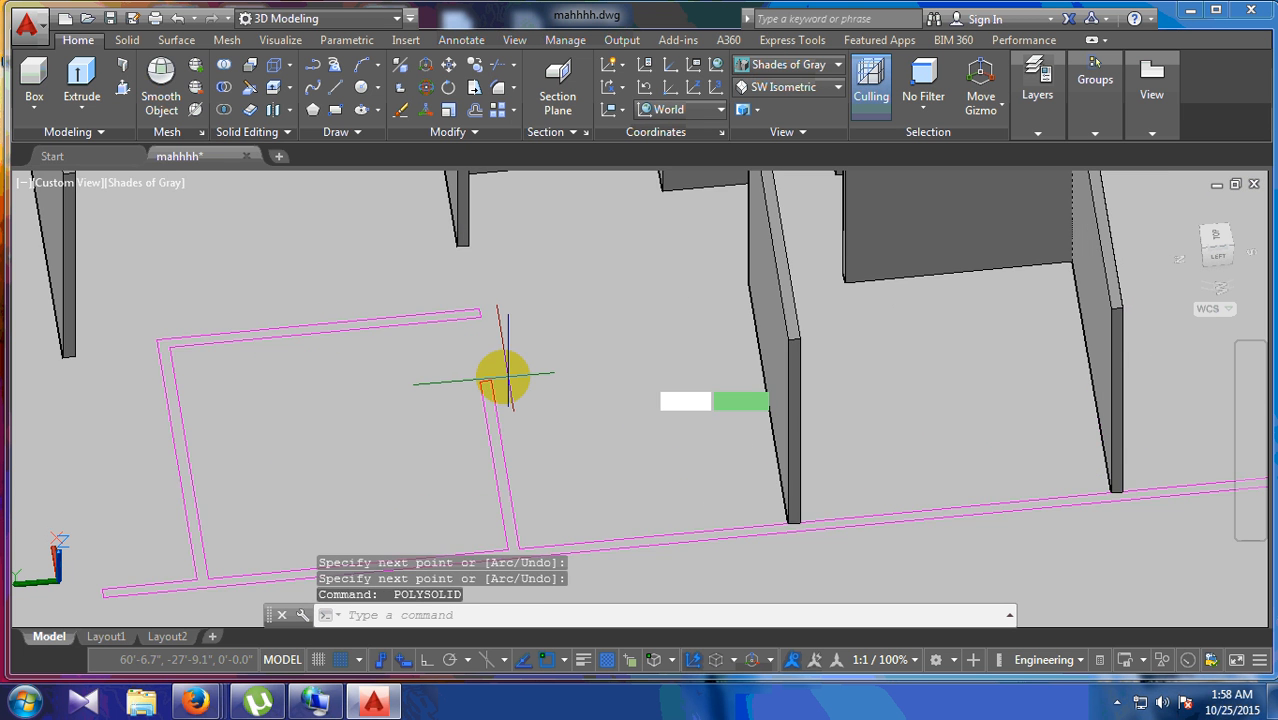
click(489, 379)
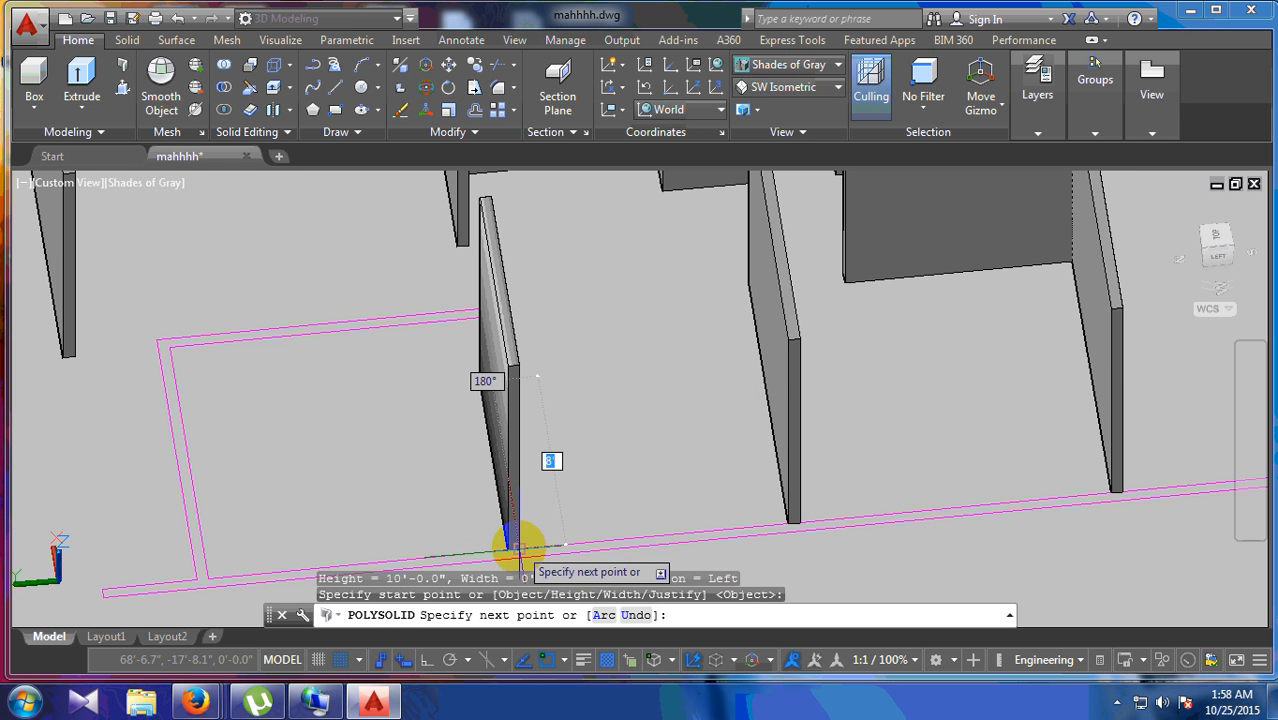
click(513, 541)
key(Return)
Step: Add the second long outer wall as one Polysolid from the end wall's corner to the far end of its outline
middle_drag(732, 430, 744, 377)
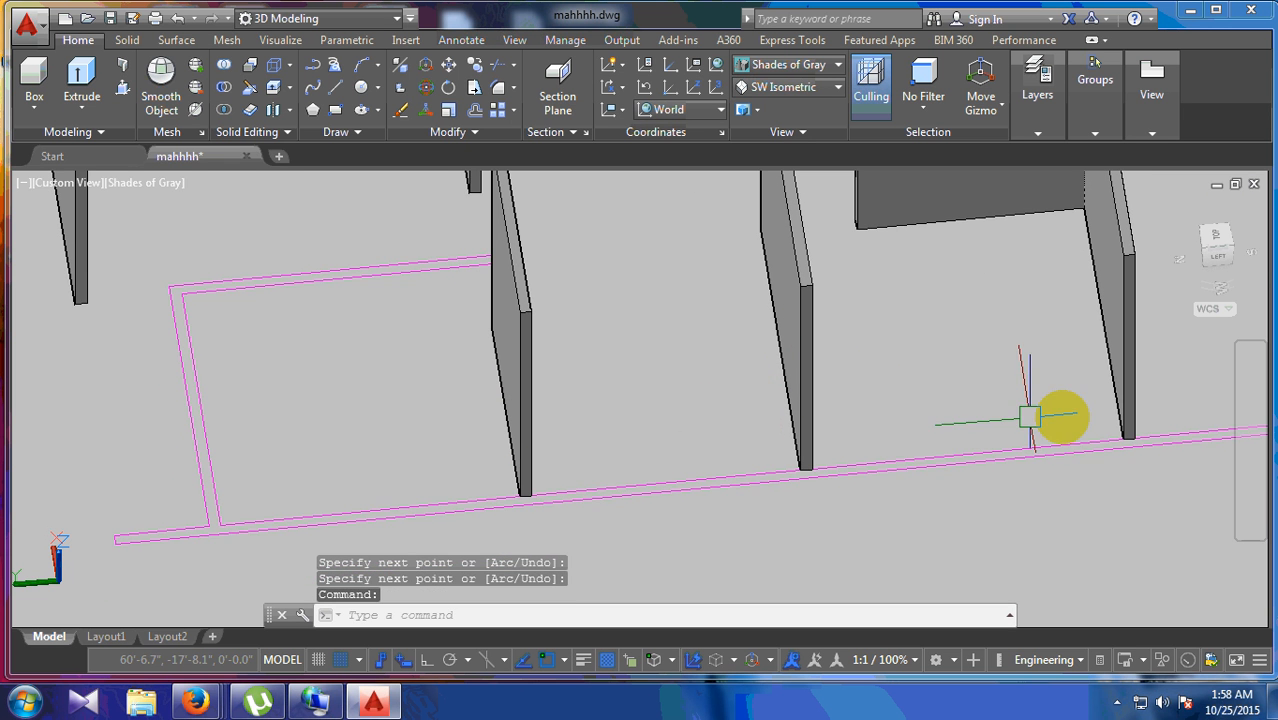
scroll(777, 408, down, 3)
key(Return)
scroll(895, 432, up, 4)
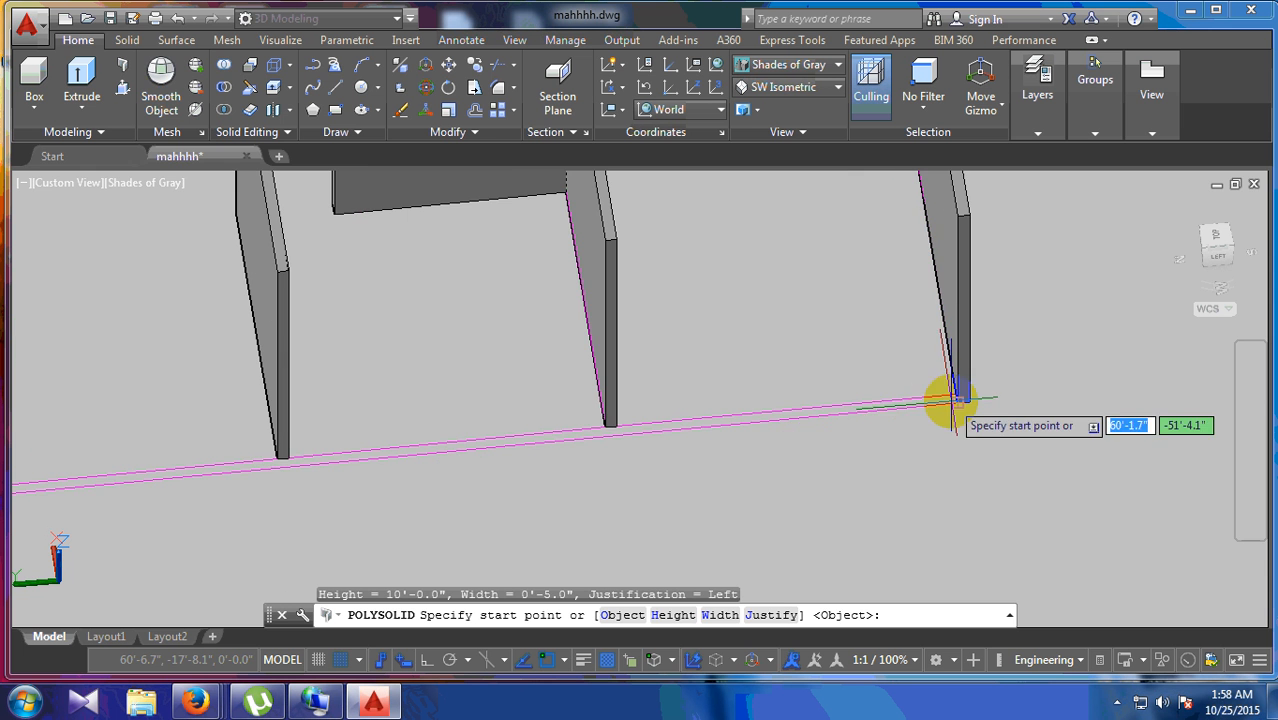
click(958, 400)
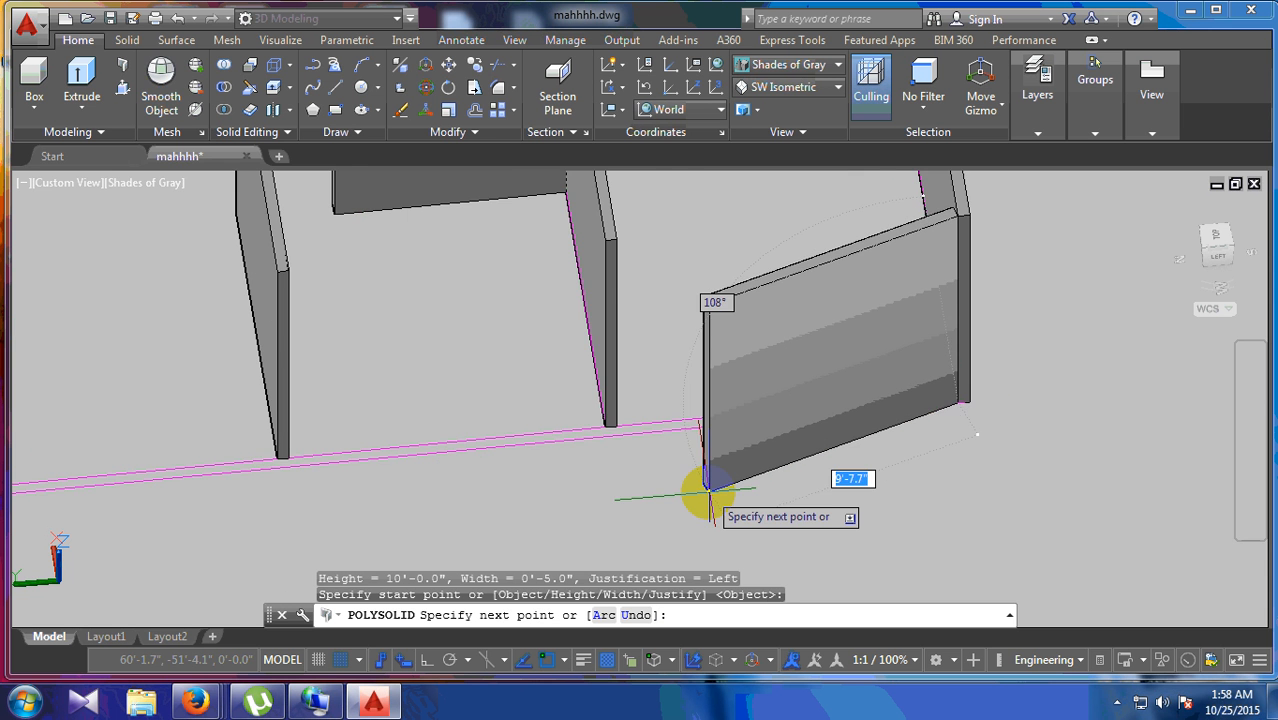
middle_drag(728, 490, 1118, 399)
middle_drag(238, 456, 768, 458)
scroll(598, 447, up, 2)
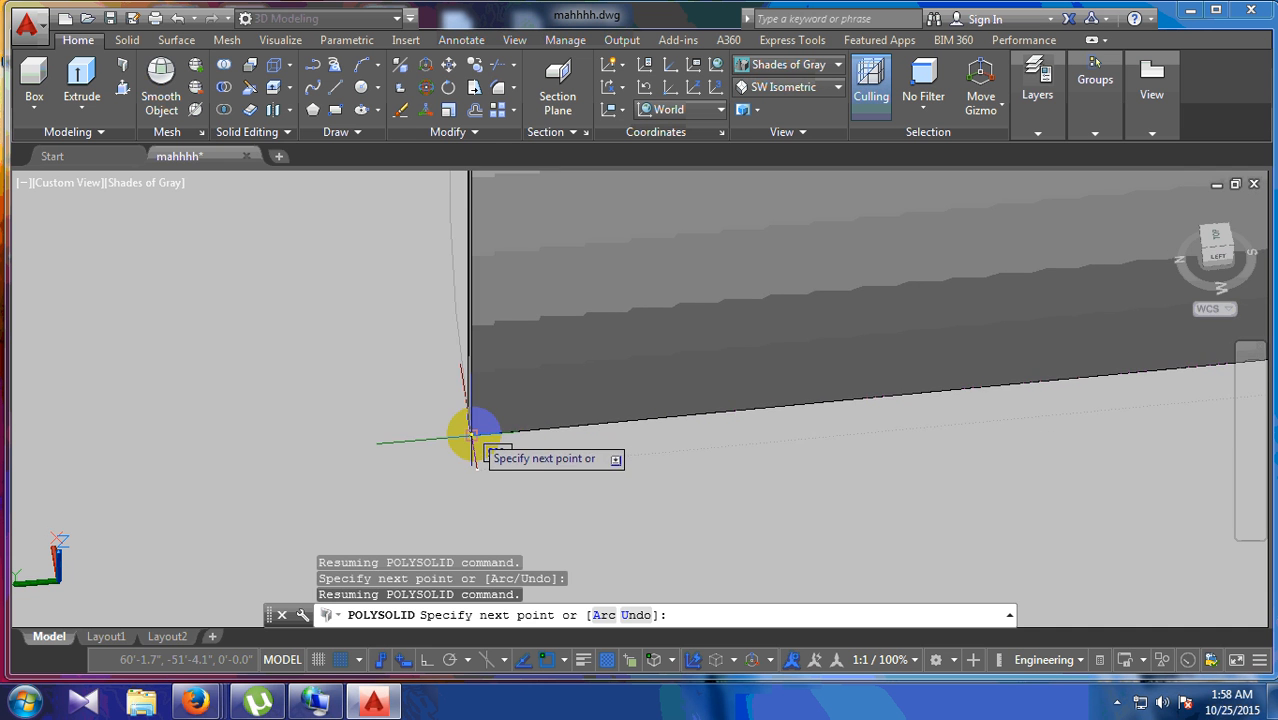
click(472, 434)
key(Return)
scroll(585, 532, down, 3)
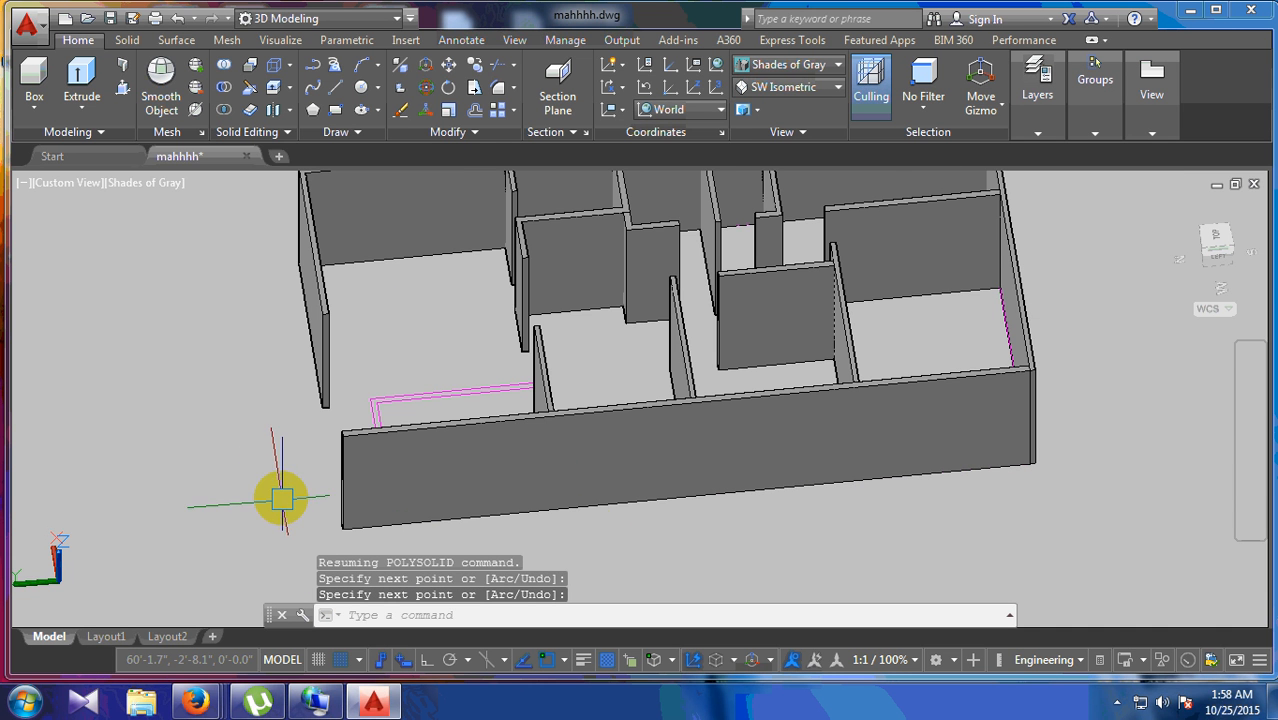
Step: Start the remaining L-shaped wall as a Polysolid from the second long outer wall's face to the corner of its outline
shift+middle_drag(237, 440, 424, 381)
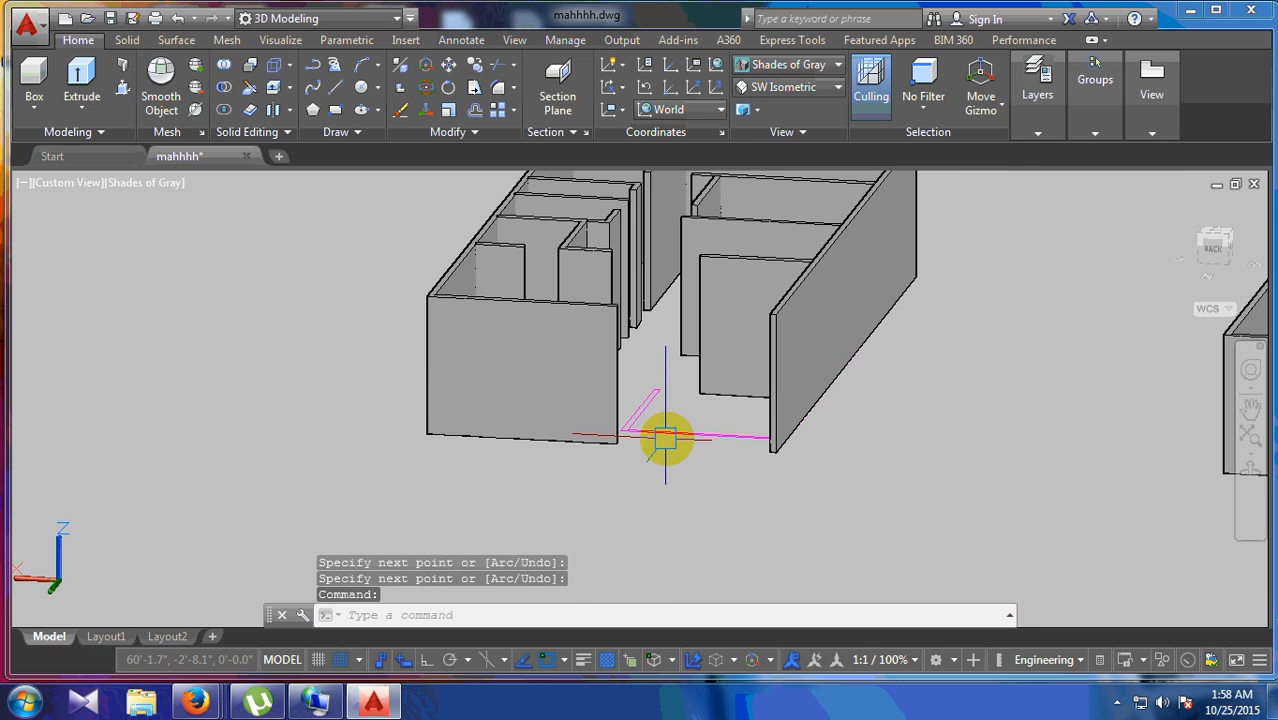
scroll(668, 438, up, 2)
mouse_move(680, 430)
shift+middle_down()
mouse_move(718, 383)
mouse_move(690, 414)
shift+middle_up()
scroll(699, 391, down, 2)
scroll(747, 556, up, 4)
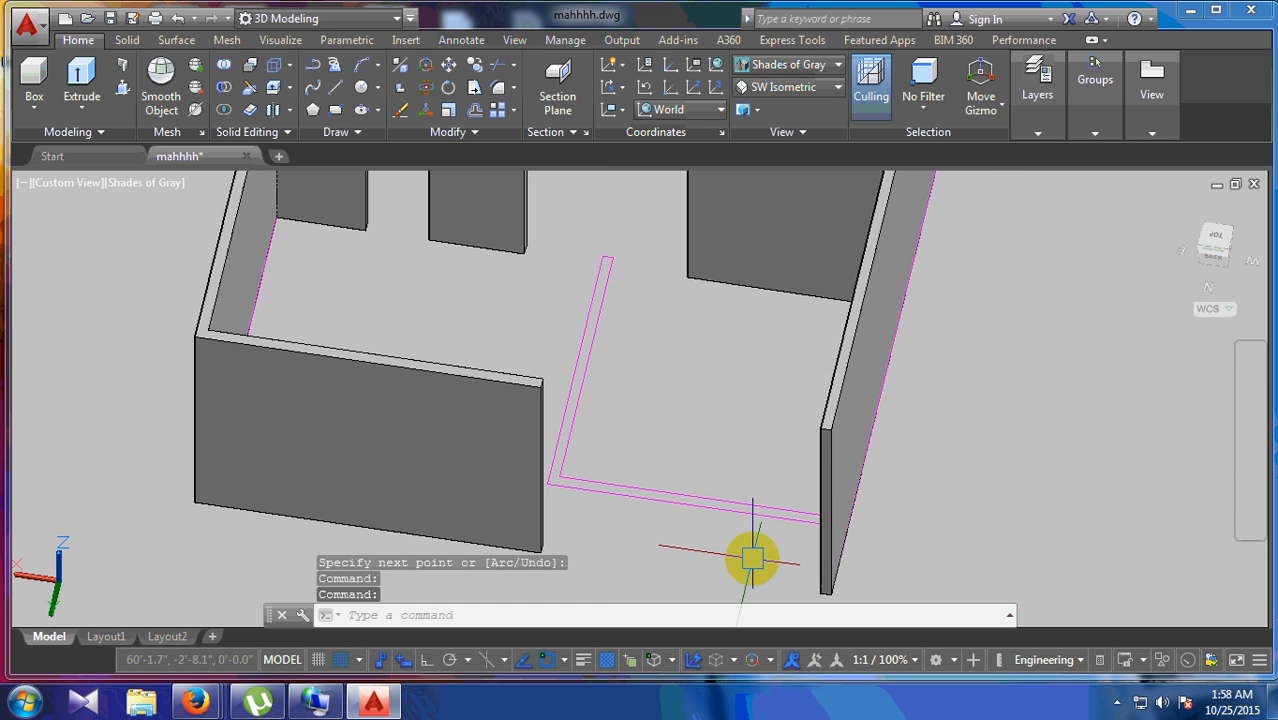
shift+middle_drag(747, 545, 831, 470)
key(Return)
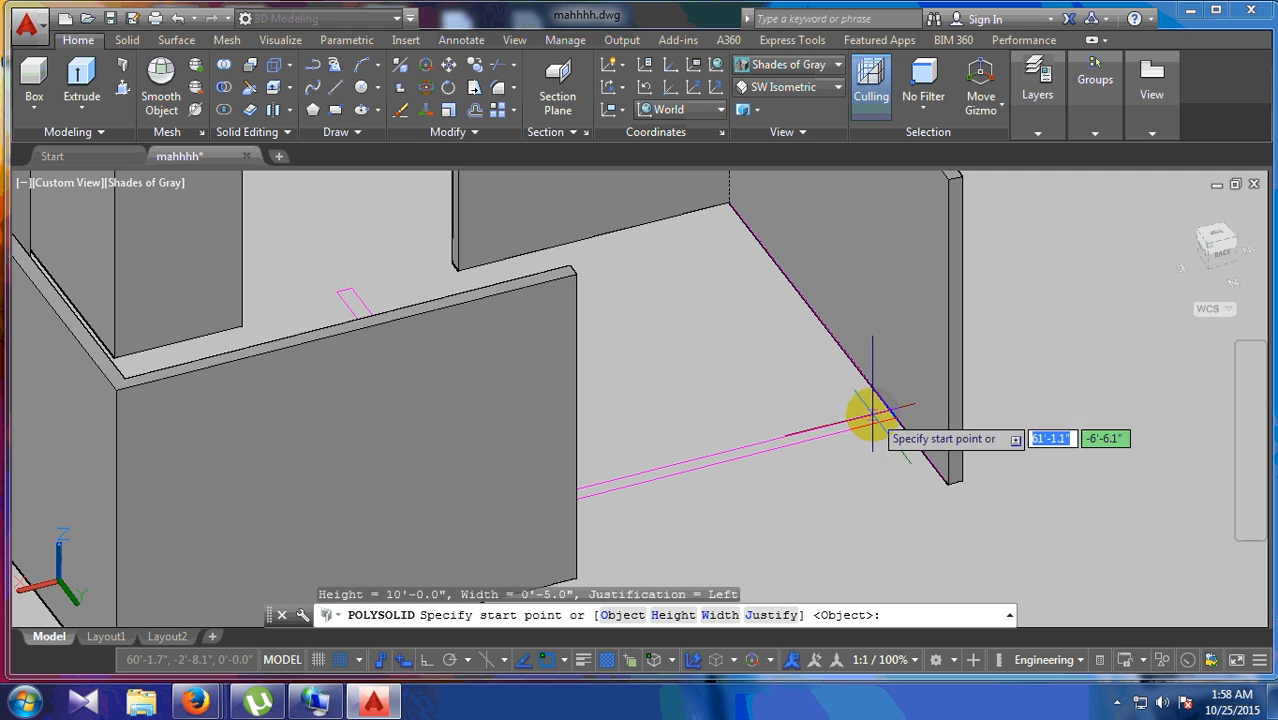
click(894, 420)
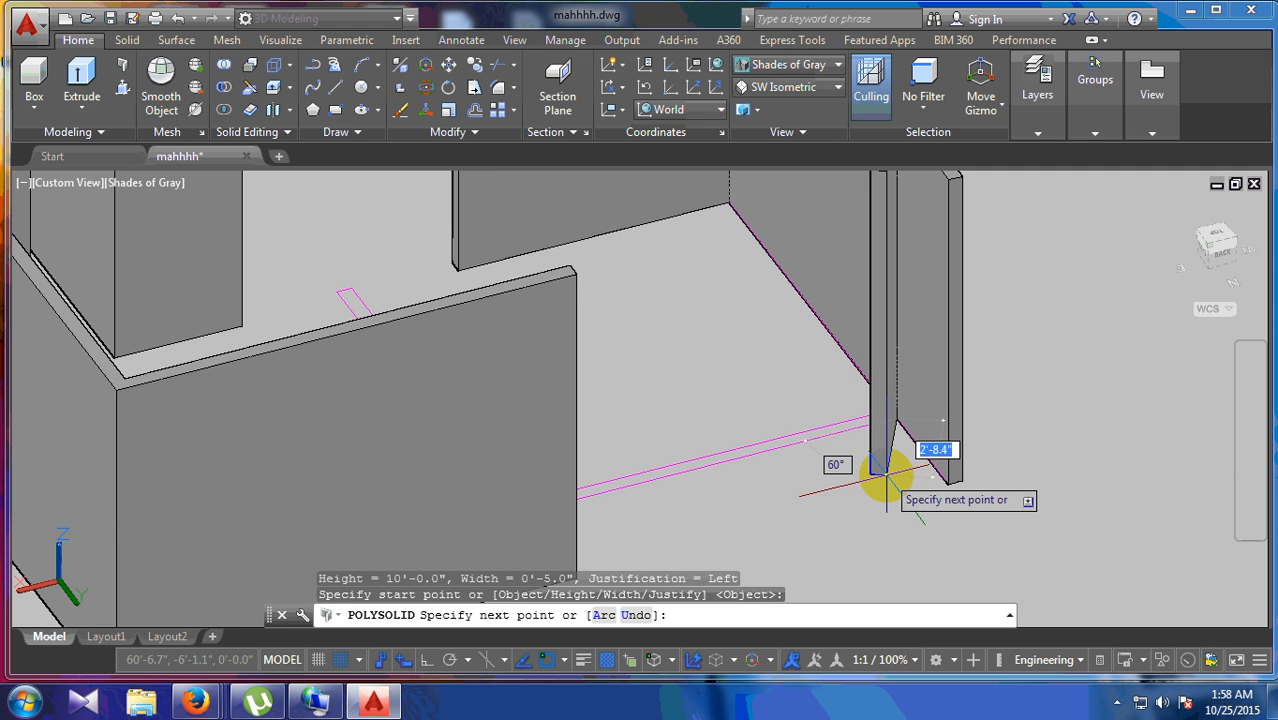
shift+middle_drag(893, 471, 600, 487)
shift+middle_drag(123, 457, 648, 432)
scroll(640, 430, up, 3)
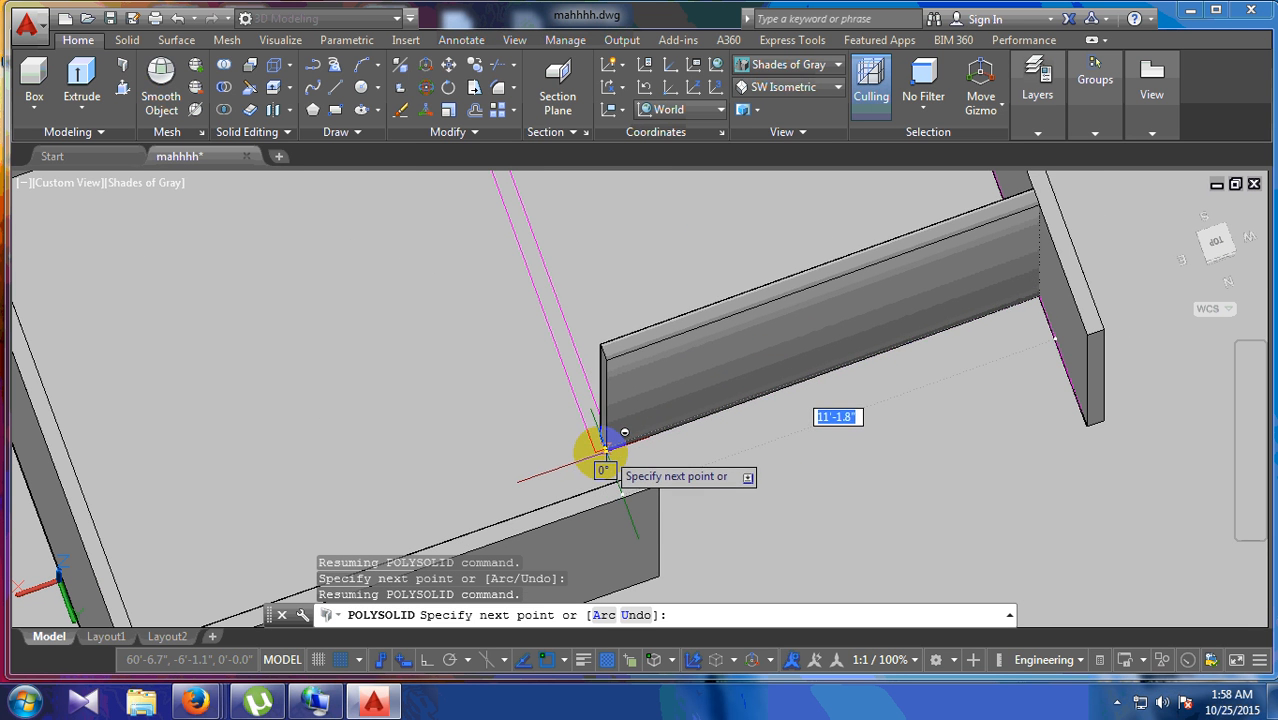
Step: Continue the L-shaped Polysolid from its corner along the inward leg to the outline's free end and finish it
shift+middle_drag(536, 342, 685, 479)
shift+middle_drag(598, 302, 670, 442)
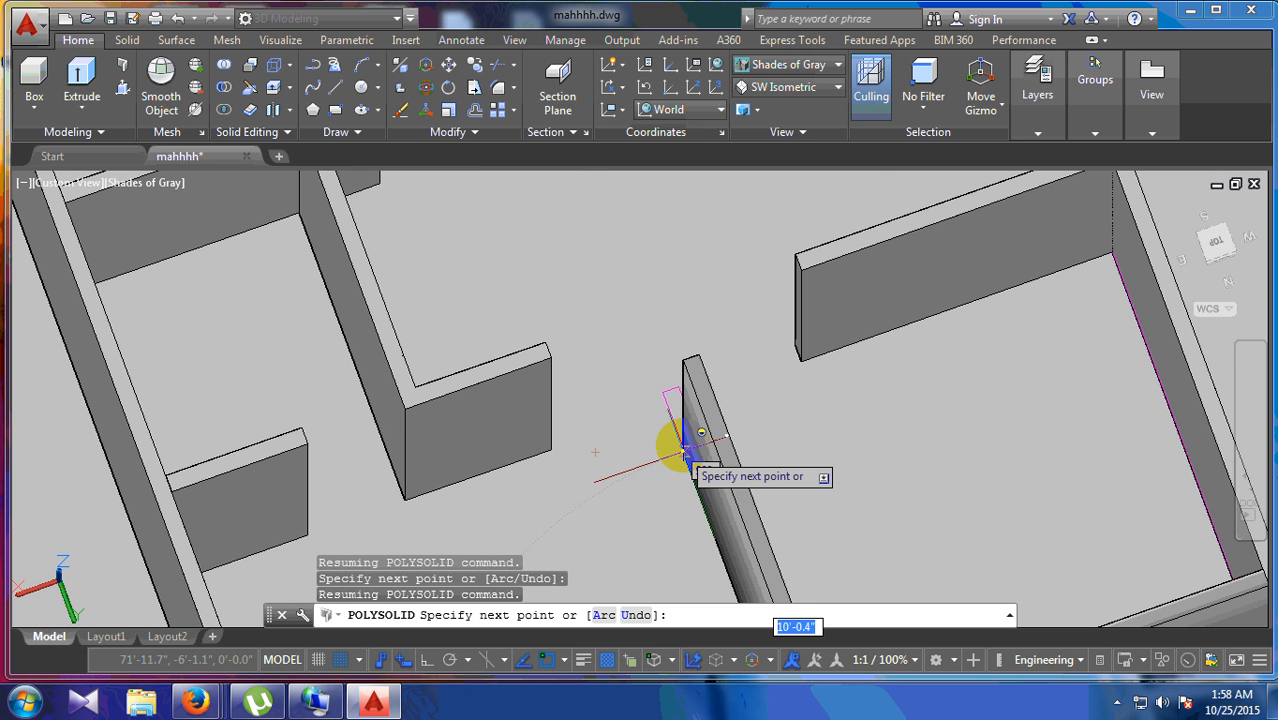
click(664, 394)
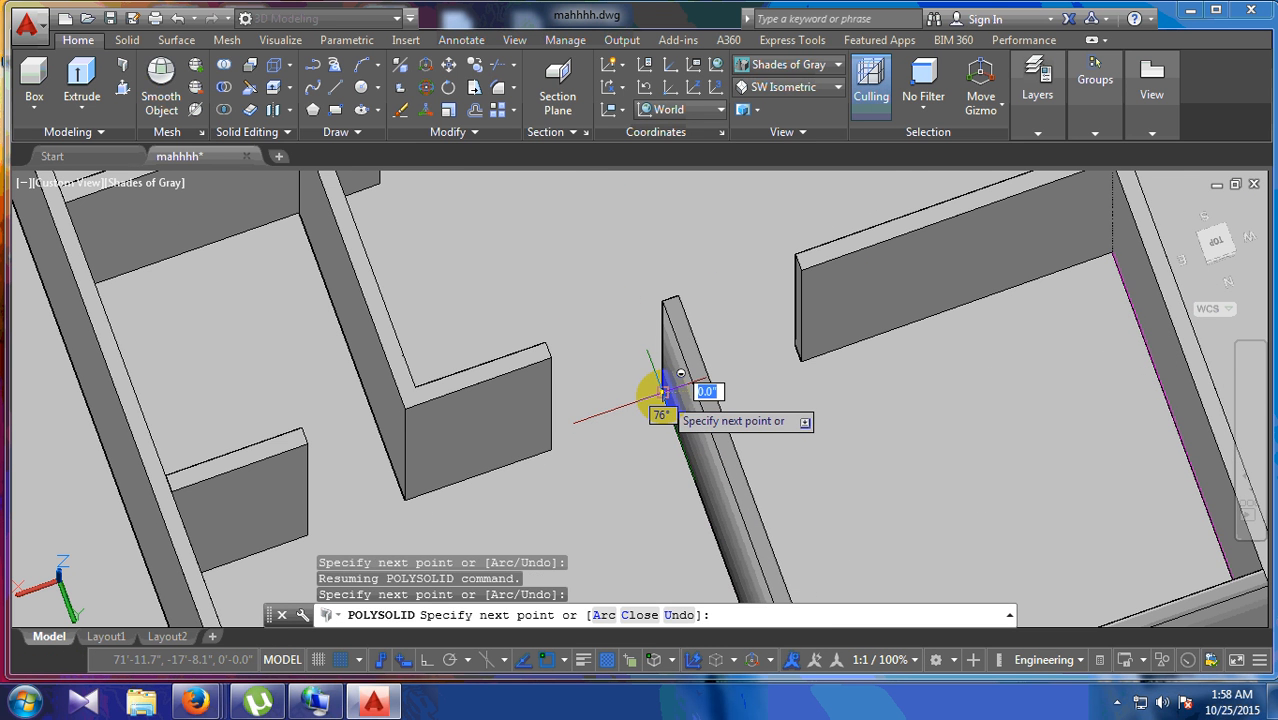
key(Return)
Step: Examine the finished Polysolid walls and the extruded copy beside them from several directions, overall and close up
scroll(608, 365, down, 3)
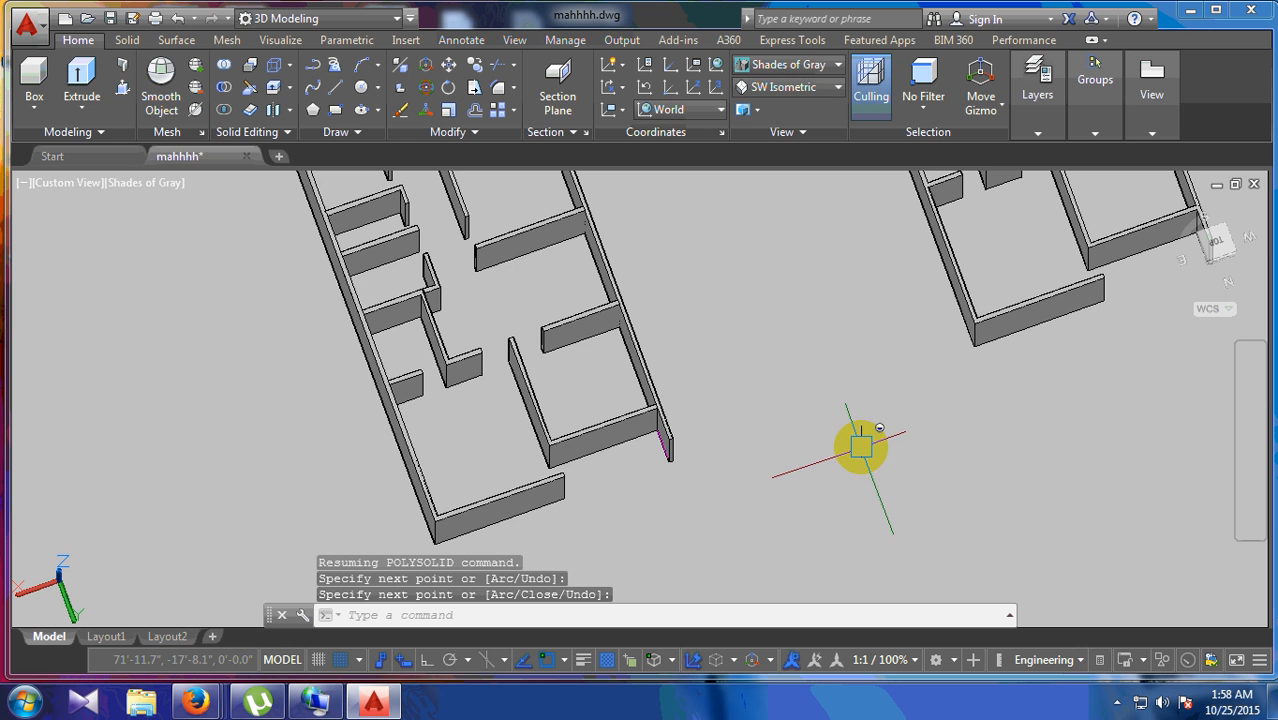
shift+middle_drag(787, 483, 747, 408)
key(Return)
scroll(765, 440, down, 3)
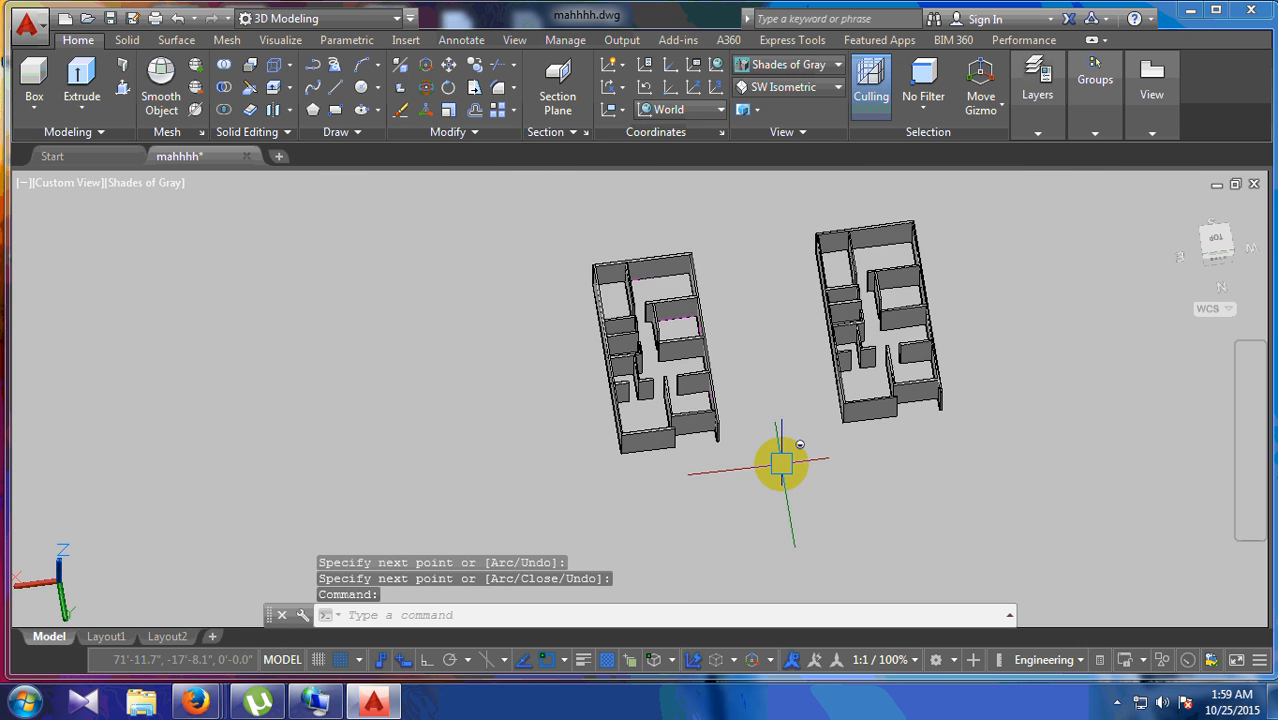
shift+middle_drag(779, 459, 662, 357)
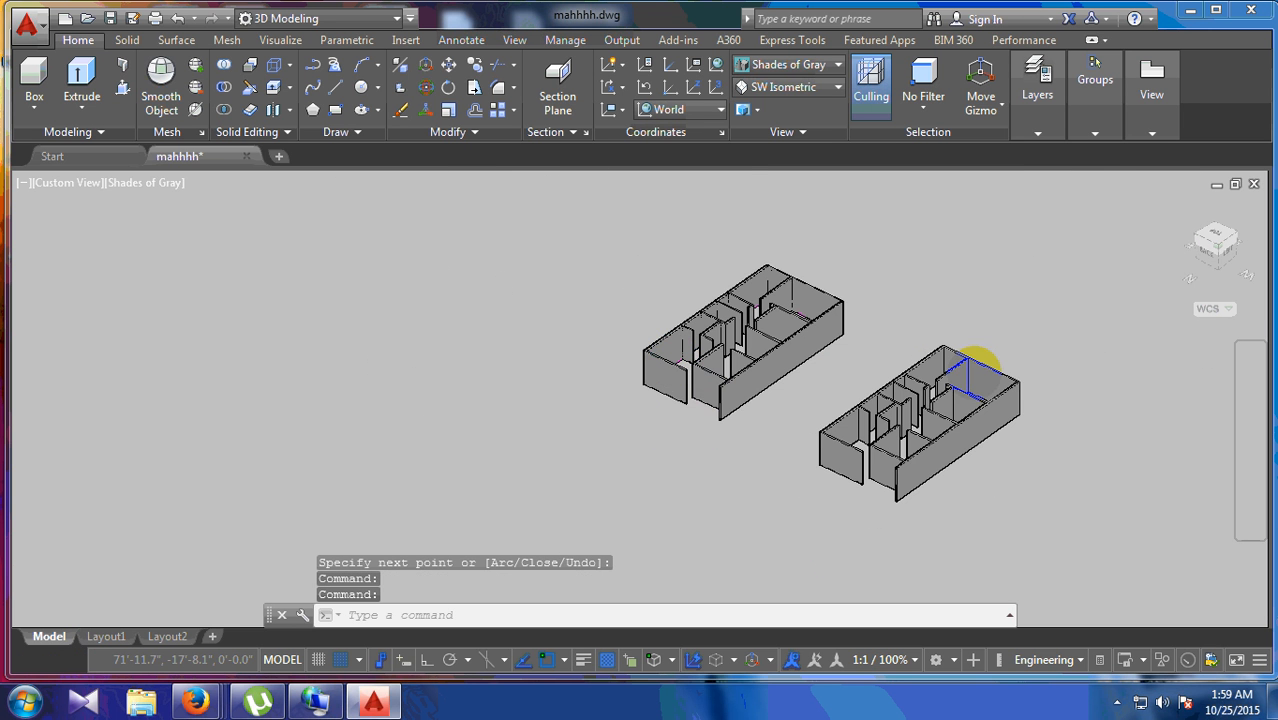
shift+middle_drag(1015, 313, 742, 371)
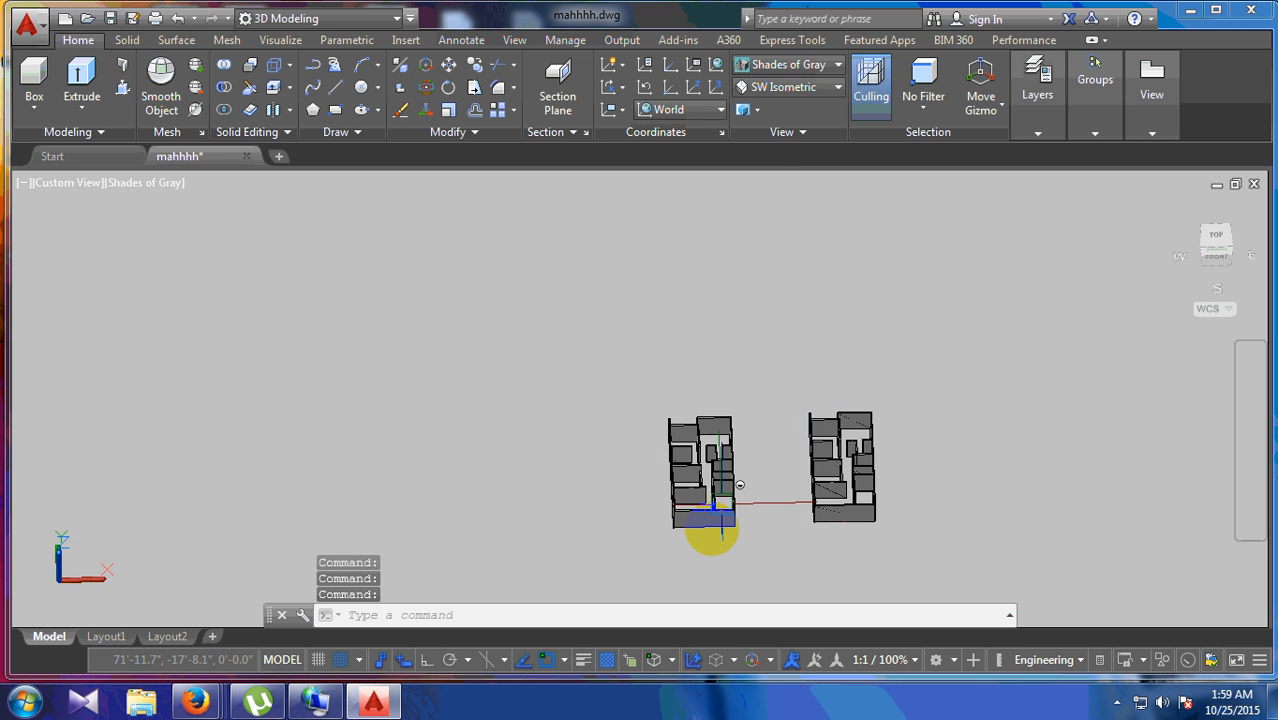
scroll(707, 522, up, 4)
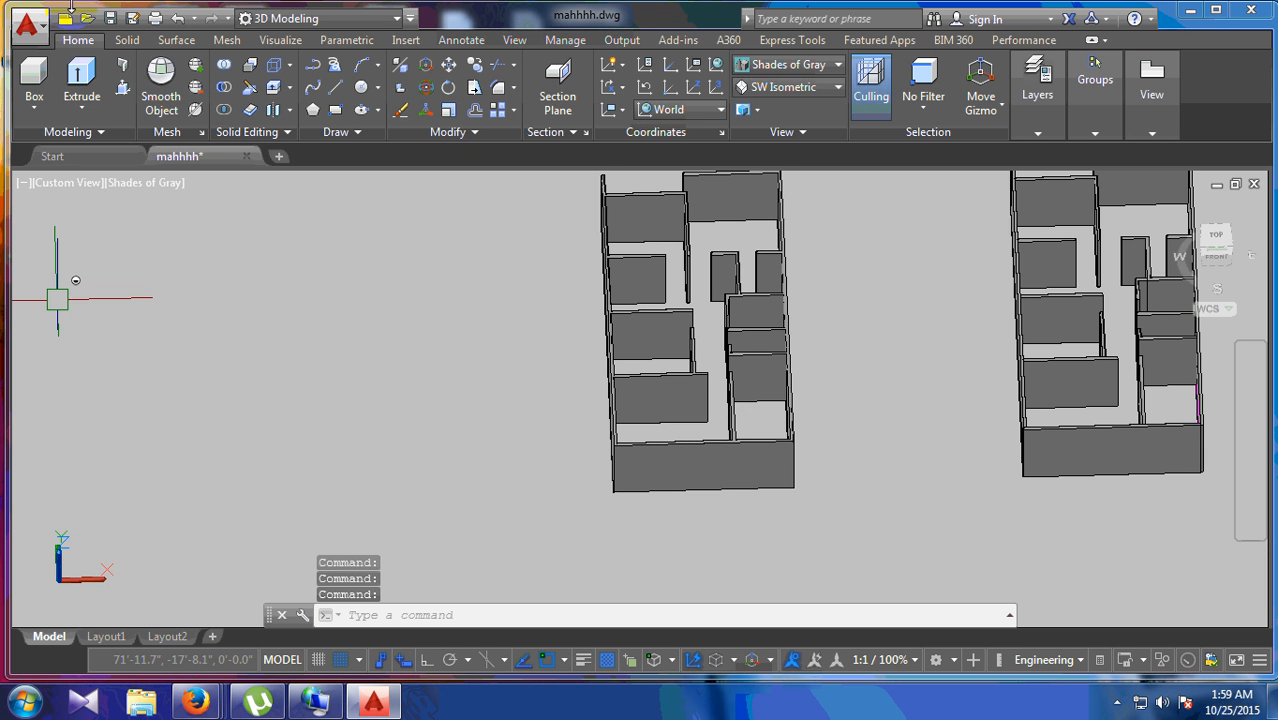
scroll(342, 428, down, 3)
shift+middle_drag(342, 428, 577, 395)
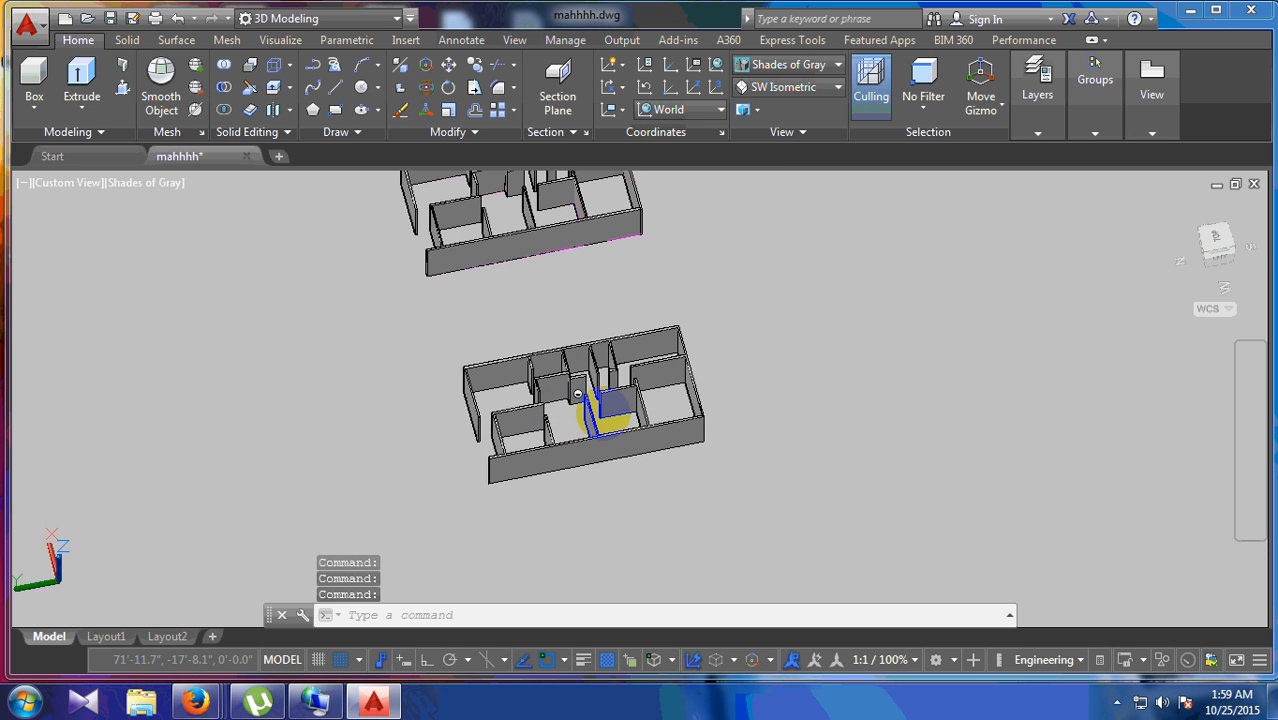
scroll(577, 395, up, 5)
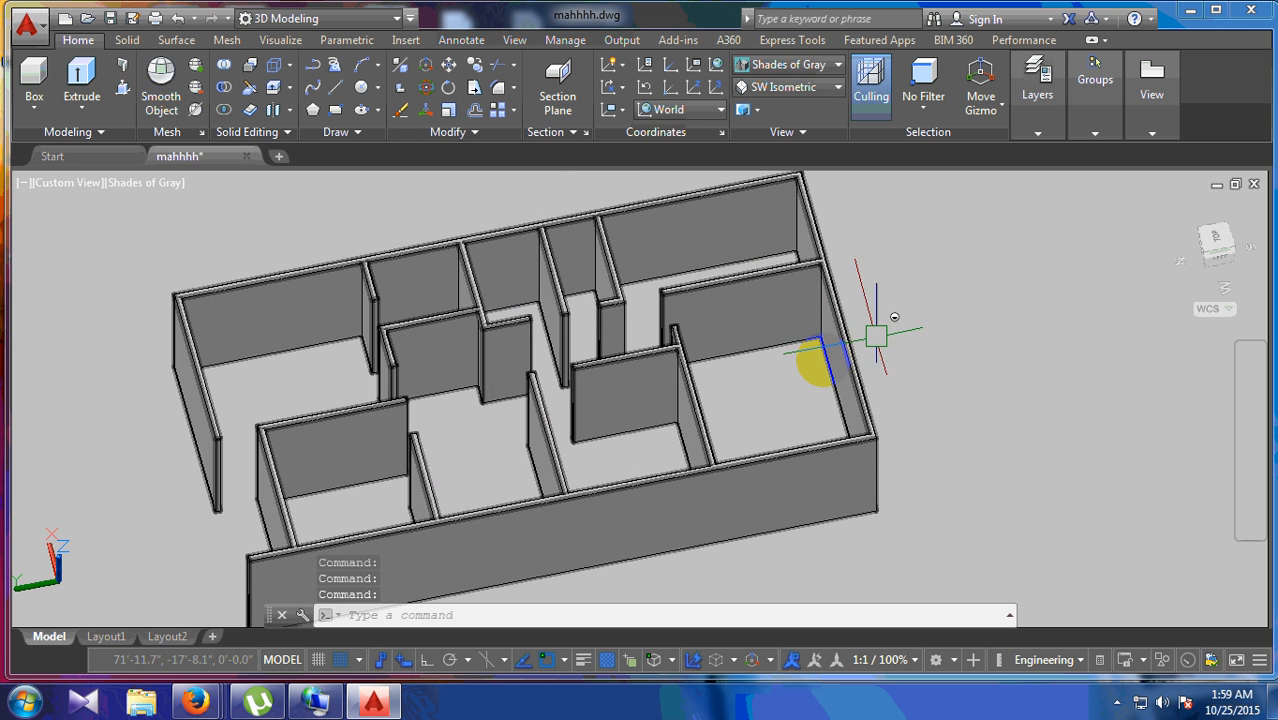
shift+middle_drag(876, 336, 799, 345)
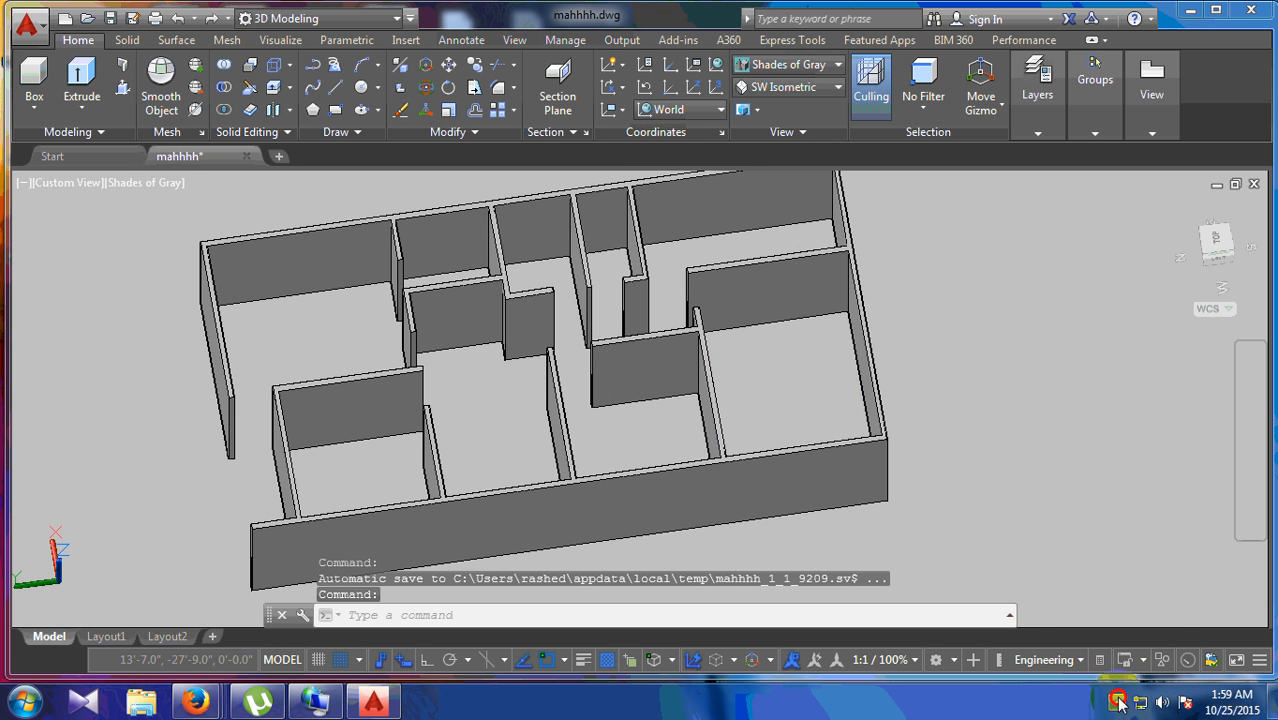
click(1118, 701)
click(913, 468)
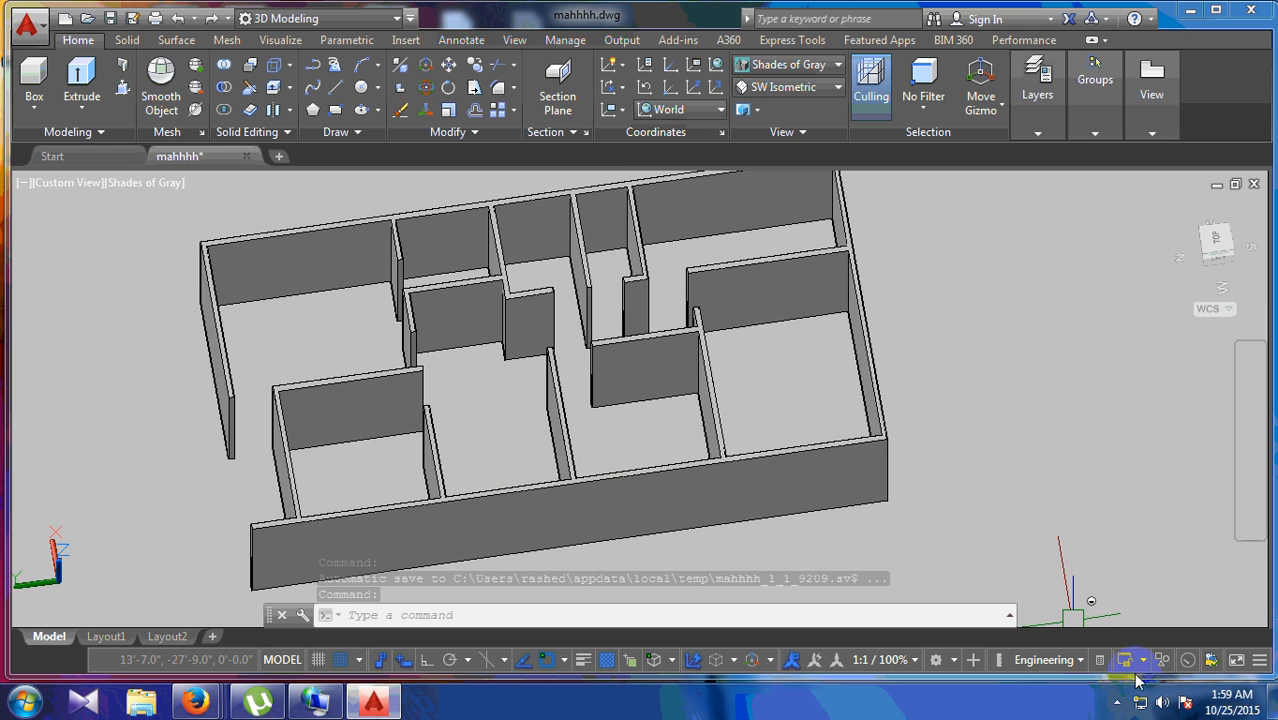
click(1117, 701)
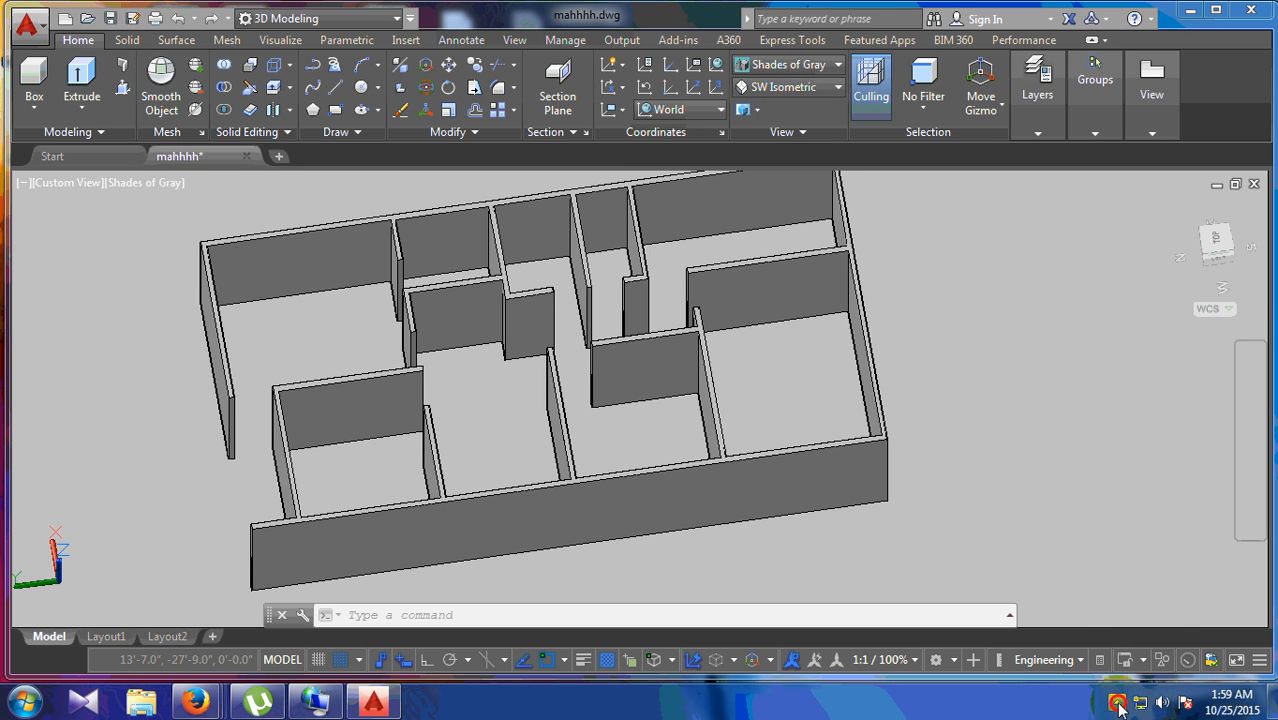